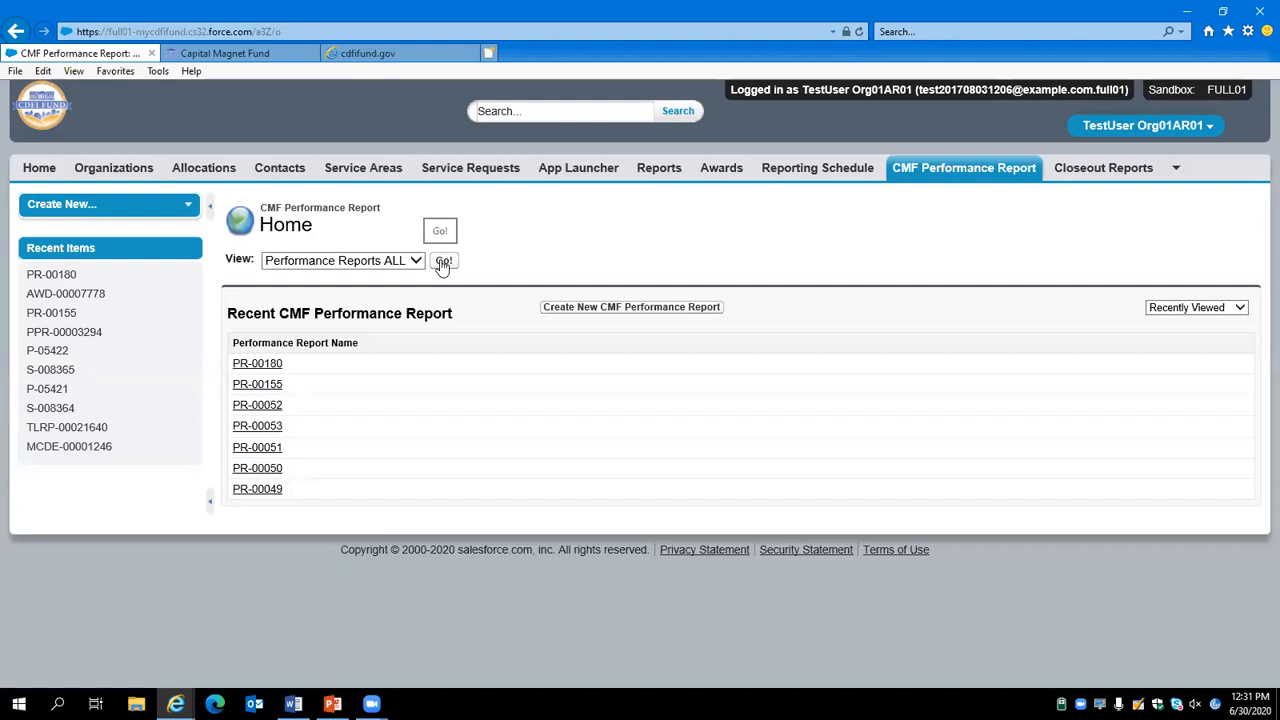
Open performance report PR-00155 and start a new housing program named Housing Program 1
{"action": "left_click", "coordinate": [276, 394]}
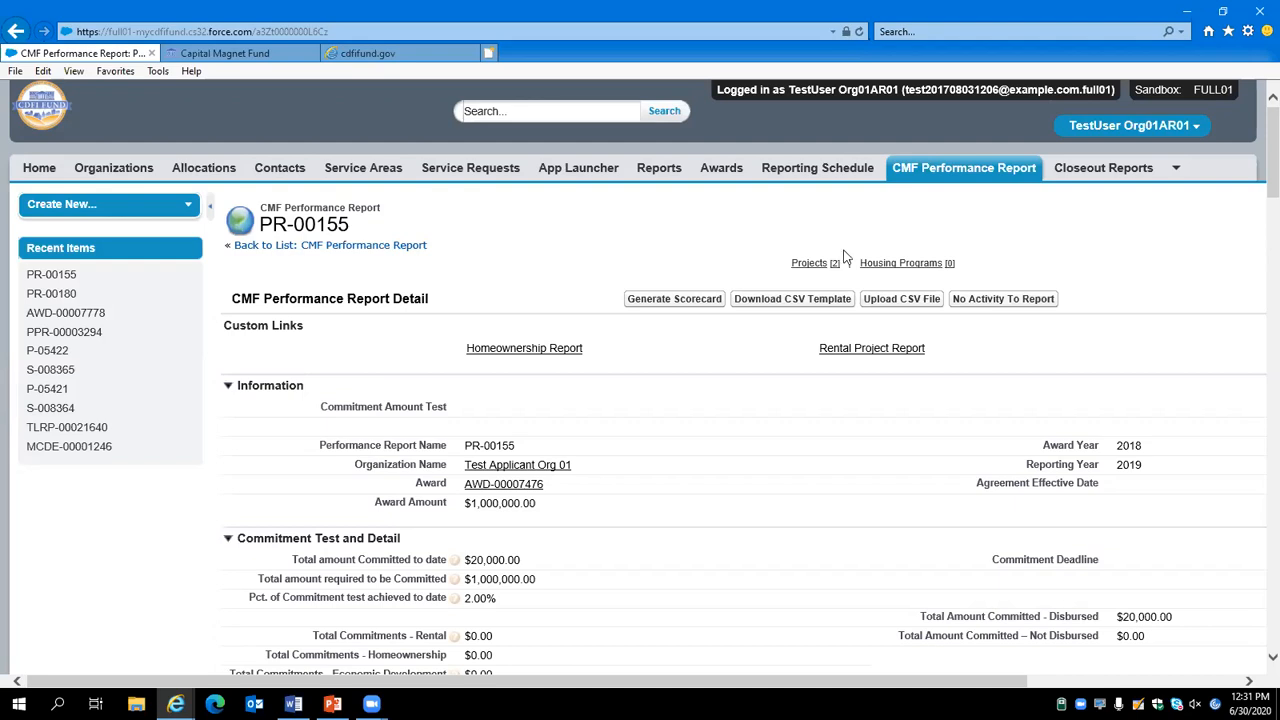
{"action": "mouse_move", "coordinate": [875, 275]}
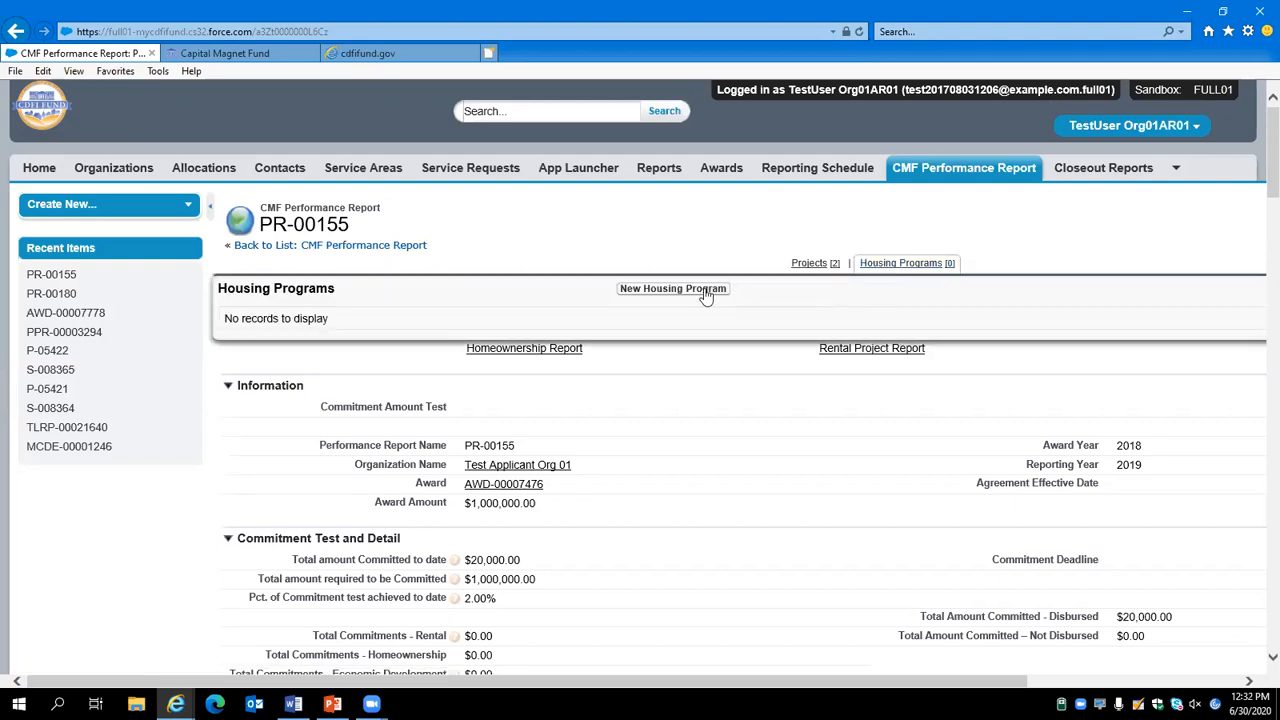
{"action": "left_click", "coordinate": [704, 290]}
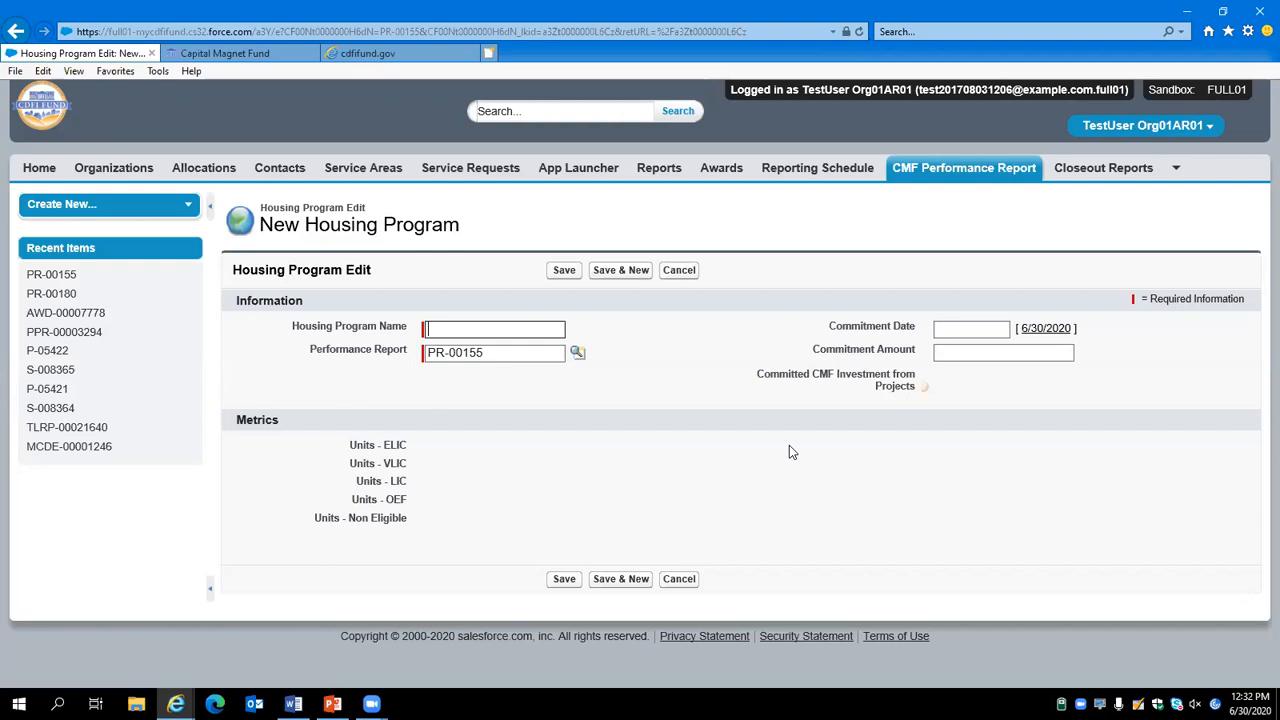
{"action": "type", "text": "Housing Program 1"}
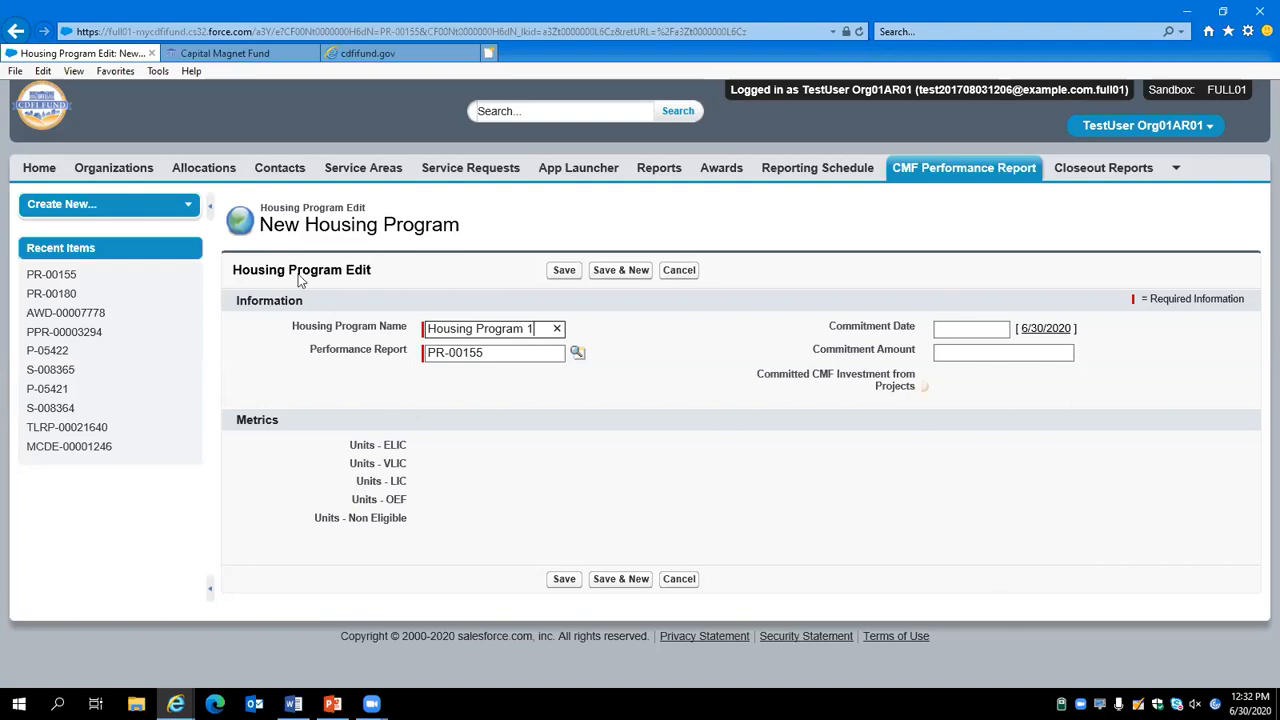
{"action": "left_click", "coordinate": [939, 327]}
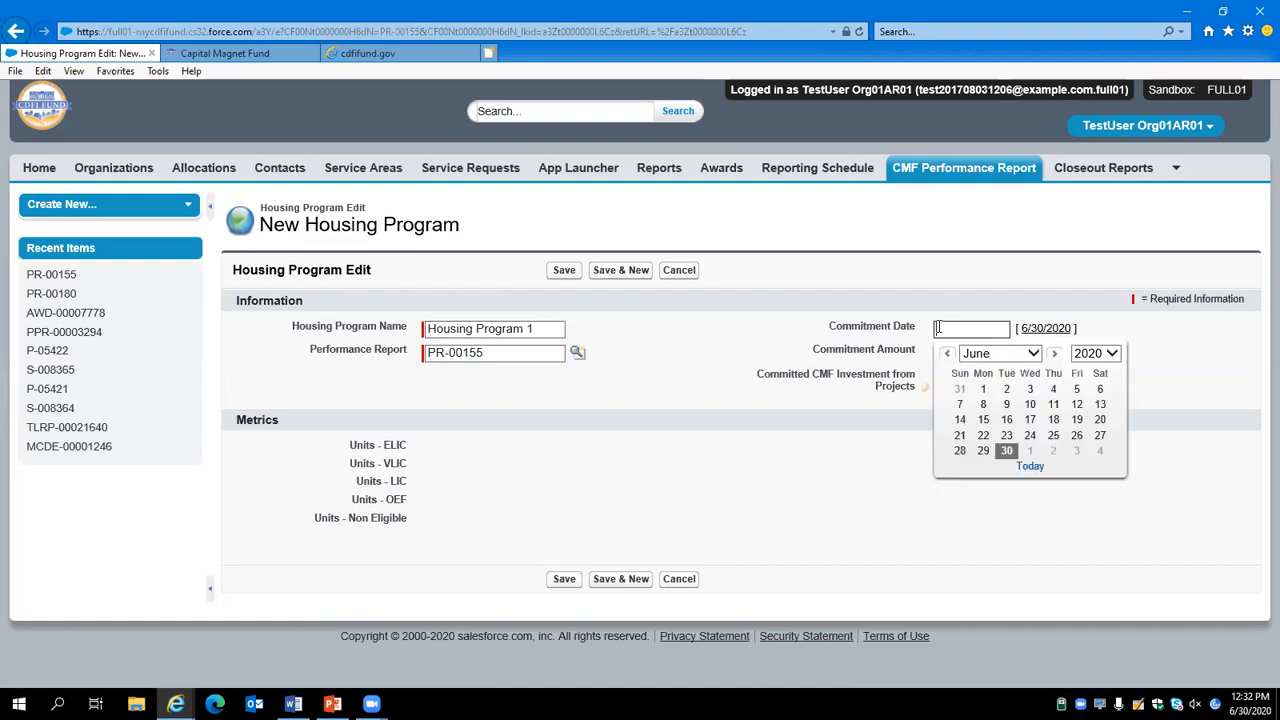
{"action": "left_click", "coordinate": [883, 362]}
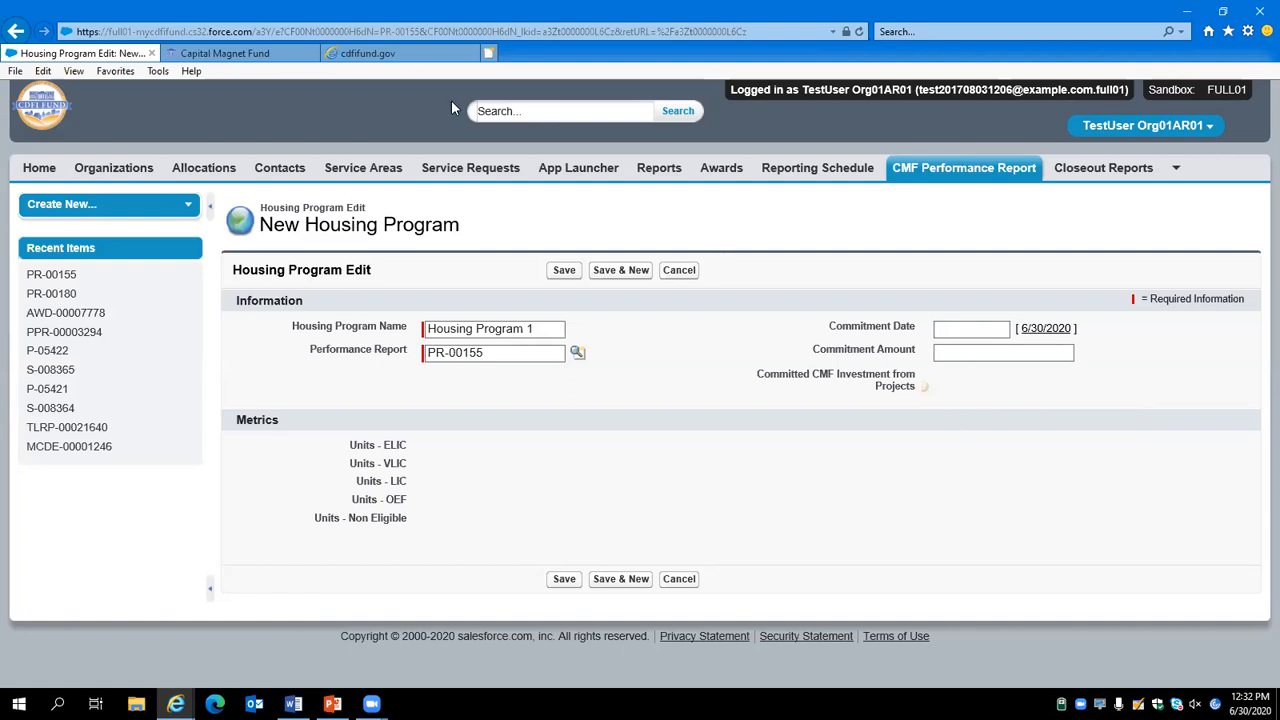
Examine the CDFI Fund guidance on committing CMF funds by Board Resolution, including the requirements for homeownership purchase programs
{"action": "left_click", "coordinate": [416, 55]}
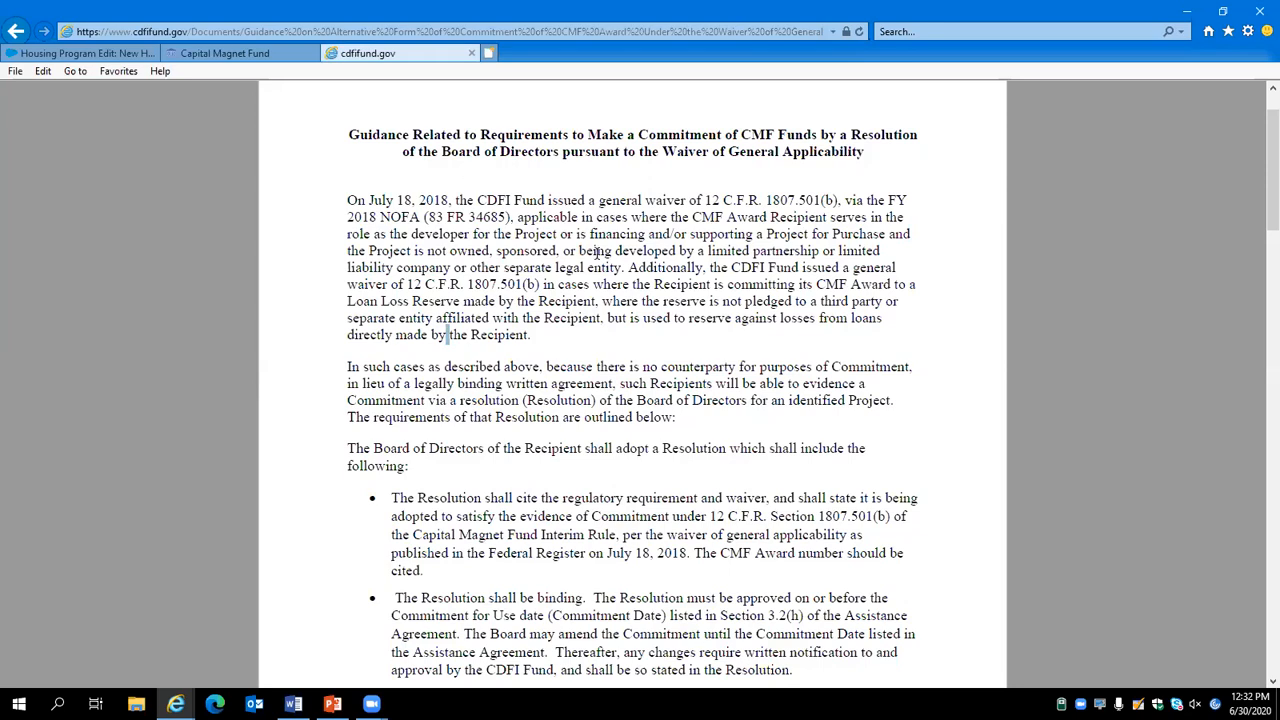
{"action": "scroll", "coordinate": [584, 268], "scroll_direction": "down", "scroll_amount": 1}
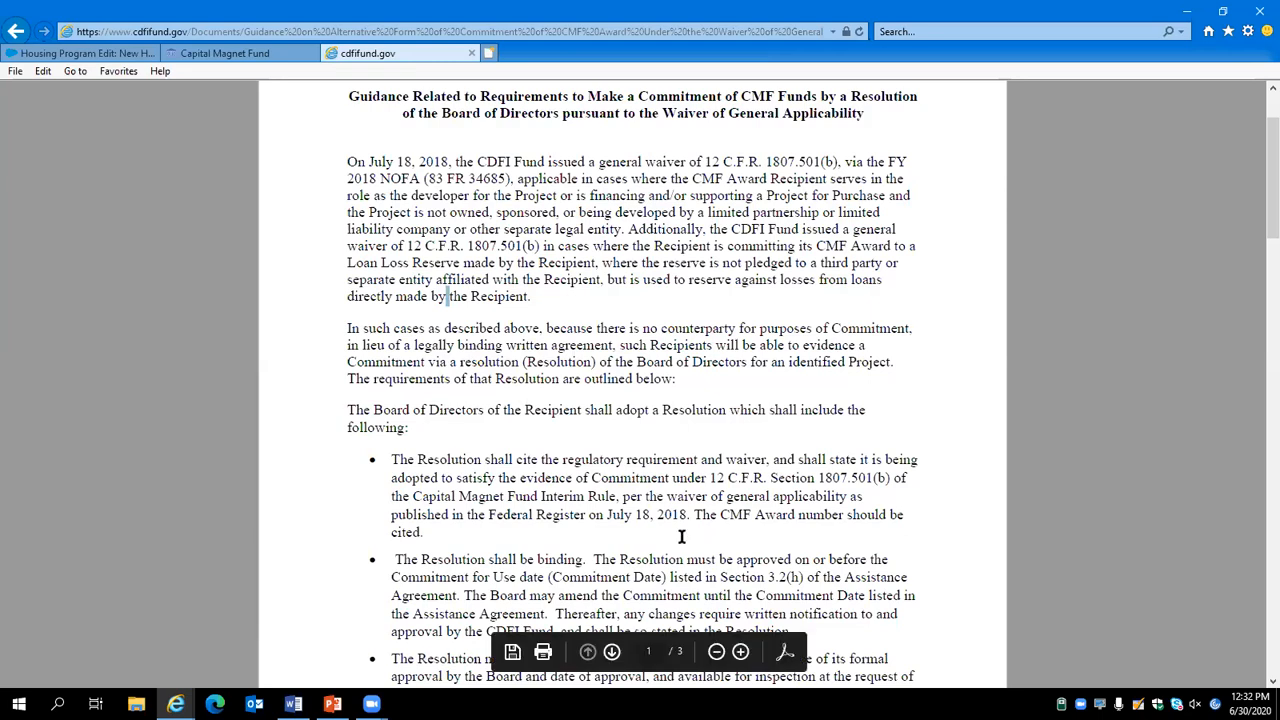
{"action": "scroll", "coordinate": [829, 412], "scroll_direction": "down", "scroll_amount": 2}
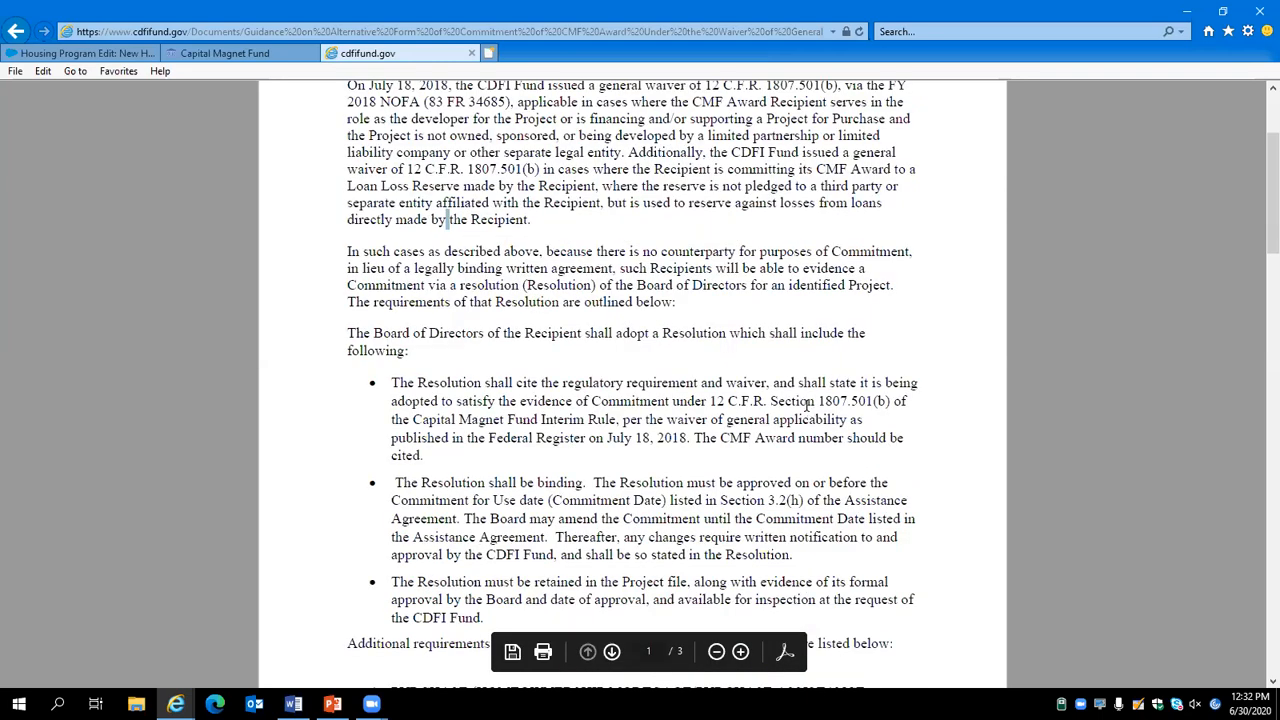
{"action": "scroll", "coordinate": [689, 337], "scroll_direction": "down", "scroll_amount": 8}
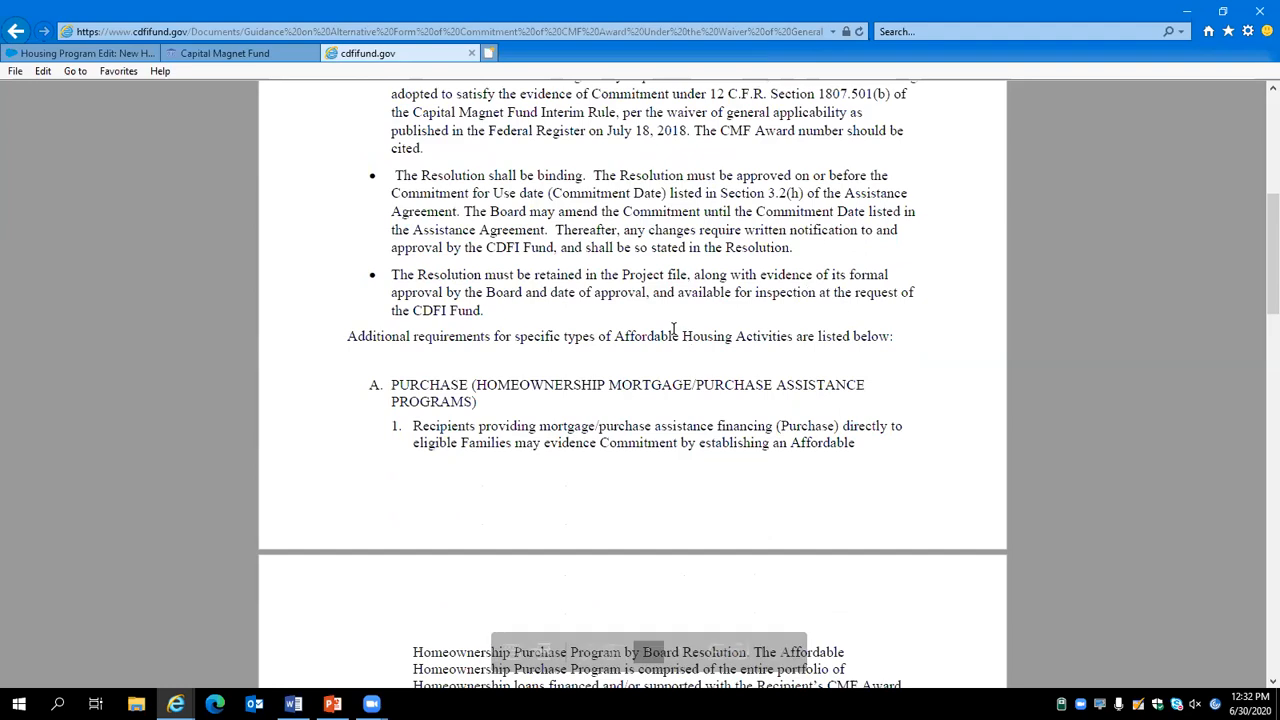
{"action": "scroll", "coordinate": [673, 325], "scroll_direction": "down", "scroll_amount": 3}
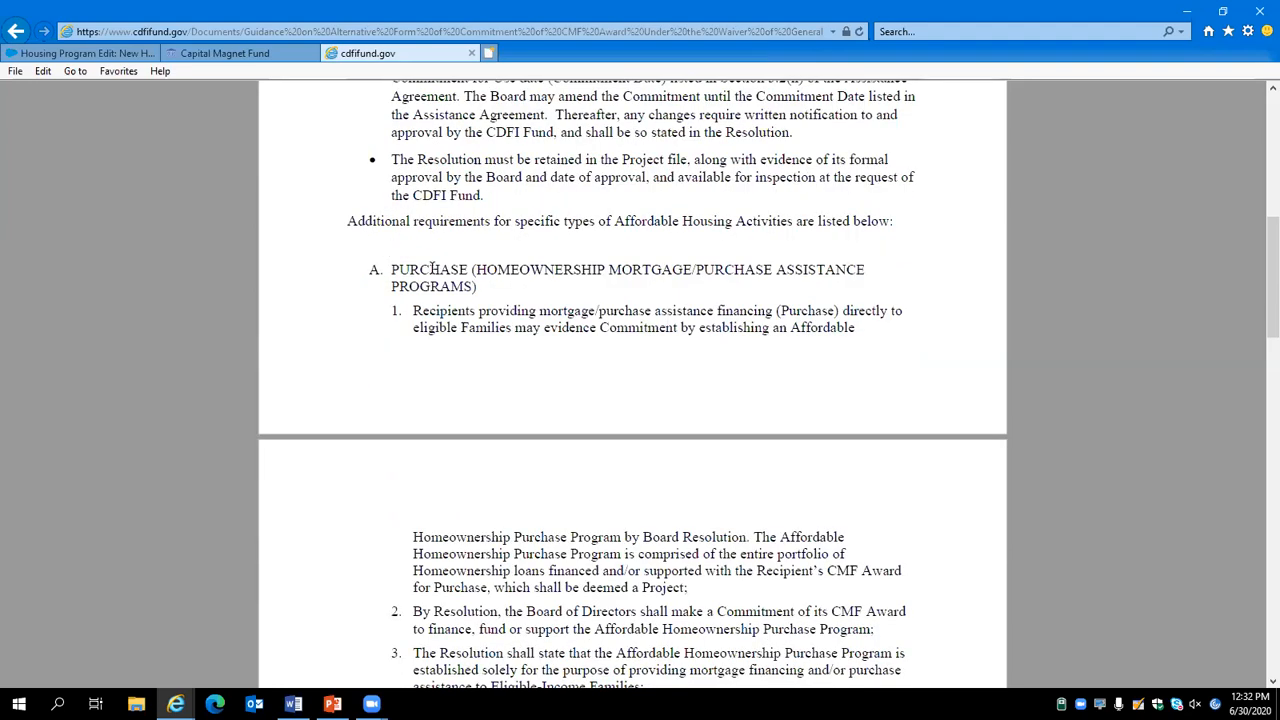
{"action": "scroll", "coordinate": [403, 284], "scroll_direction": "down", "scroll_amount": 4}
{"action": "scroll", "coordinate": [405, 280], "scroll_direction": "down", "scroll_amount": 3}
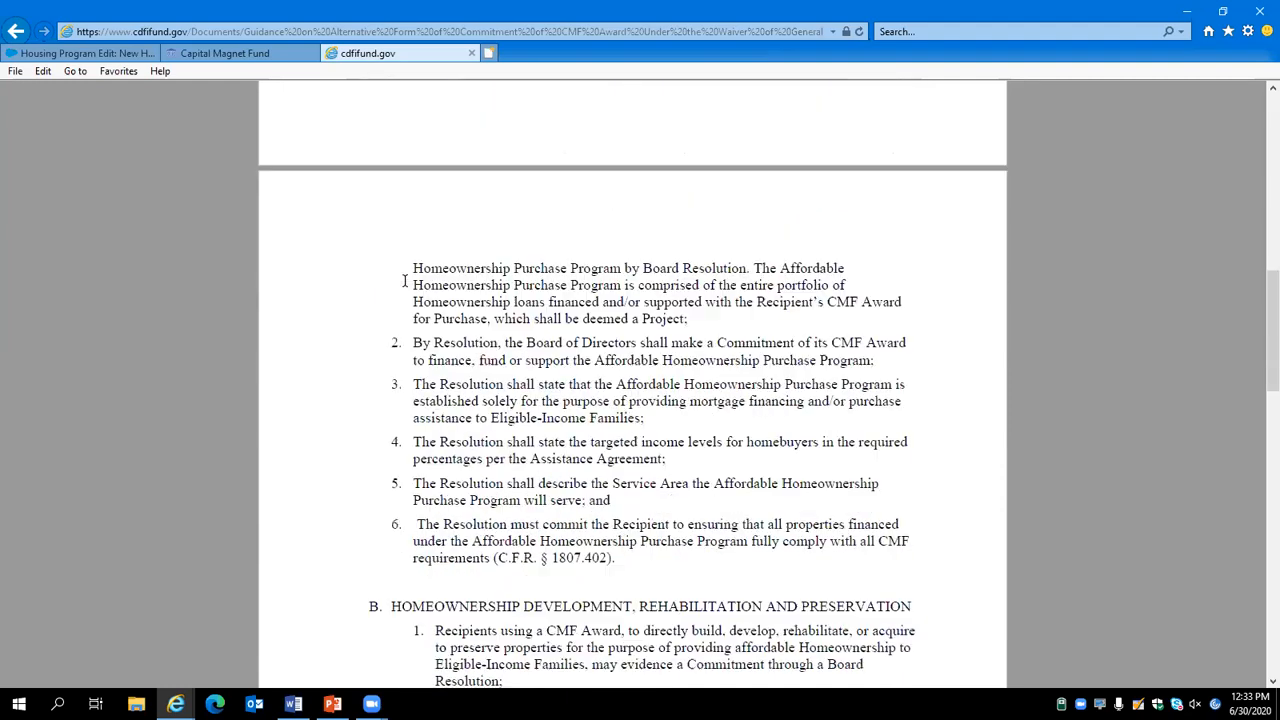
{"action": "left_click", "coordinate": [220, 55]}
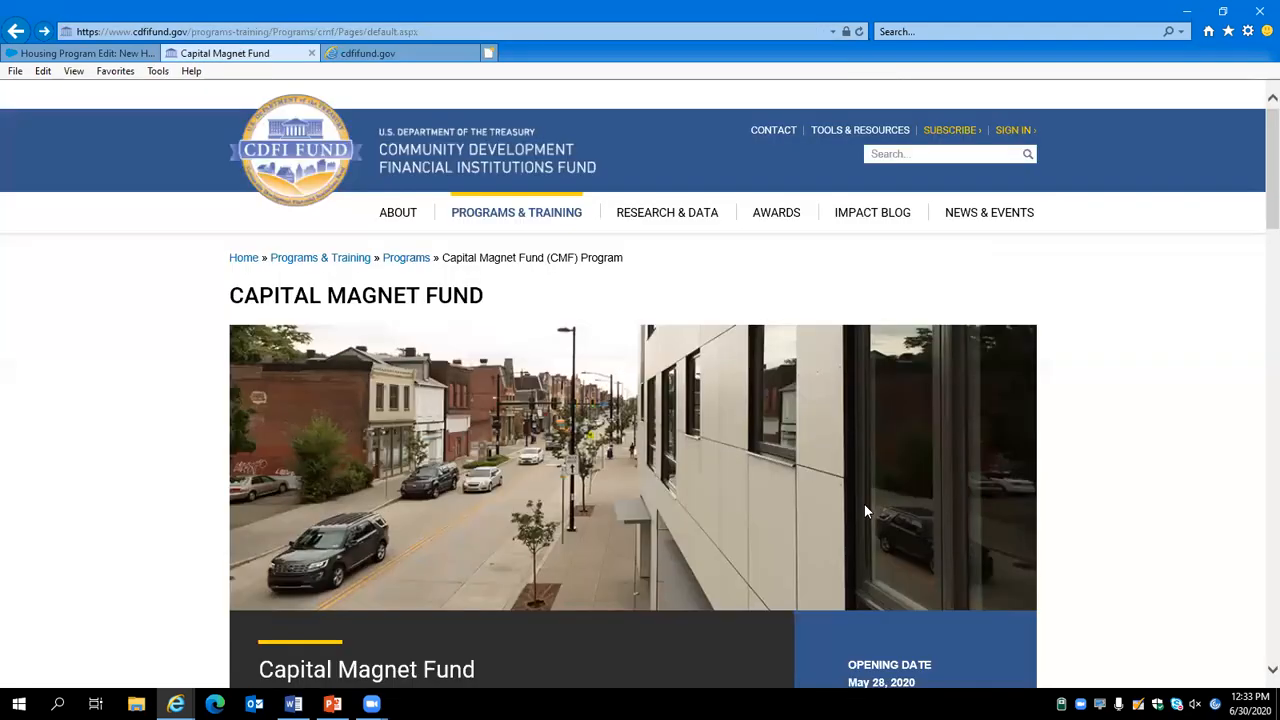
{"action": "left_click", "coordinate": [85, 53]}
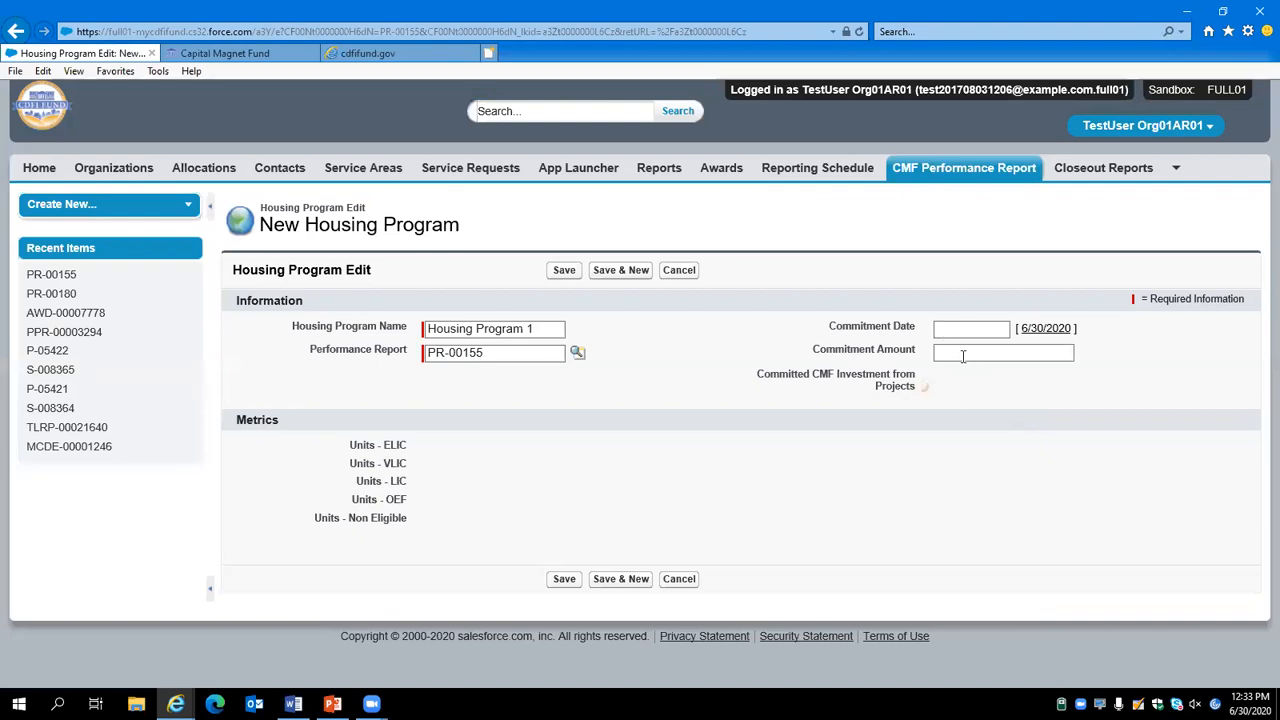
Set the housing program's commitment date to 6/30/2020 and commitment amount to 500000, and save the record
{"action": "left_click_drag", "start_coordinate": [381, 272], "coordinate": [286, 273]}
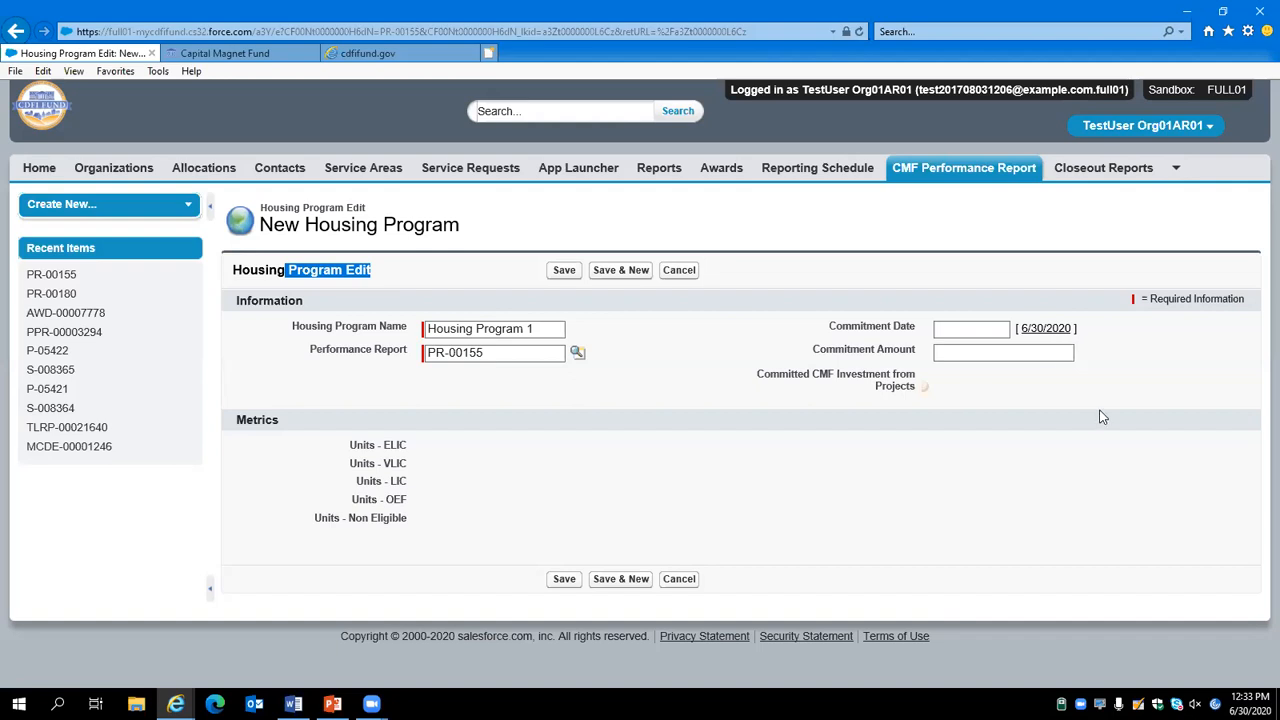
{"action": "left_click", "coordinate": [1045, 329]}
{"action": "key", "text": "Tab"}
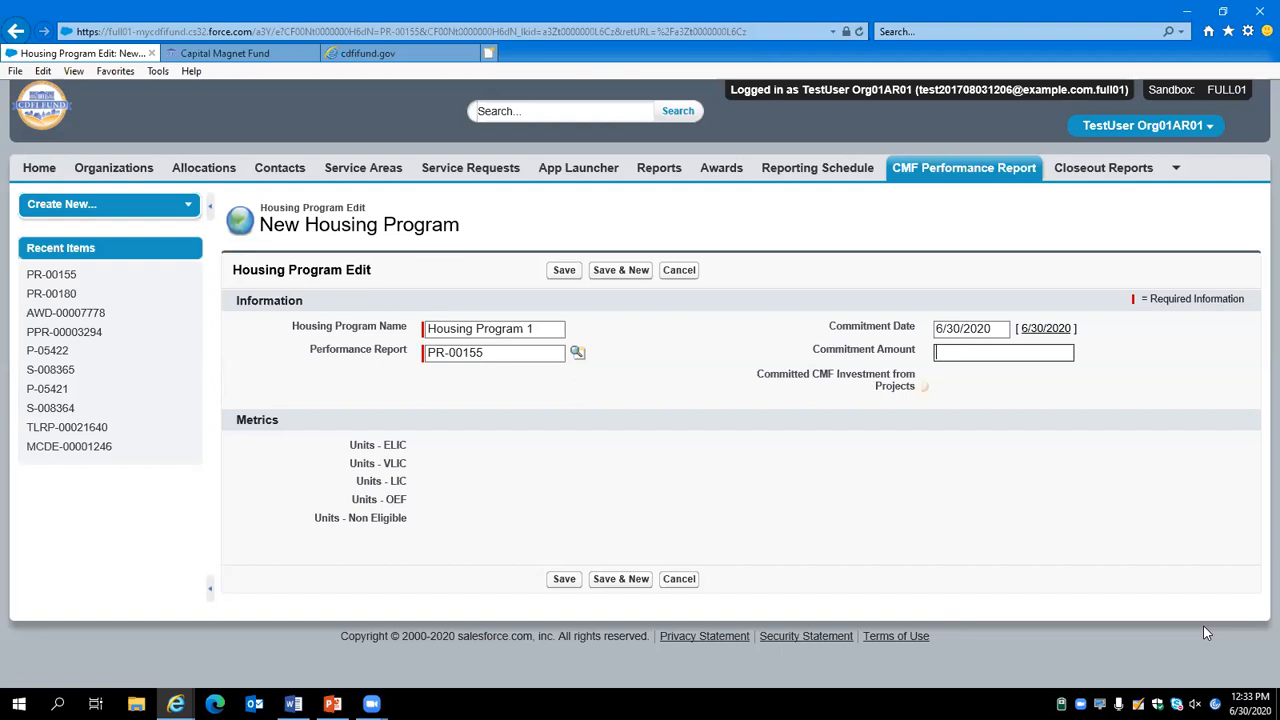
{"action": "type", "text": "500000"}
{"action": "left_click", "coordinate": [565, 579]}
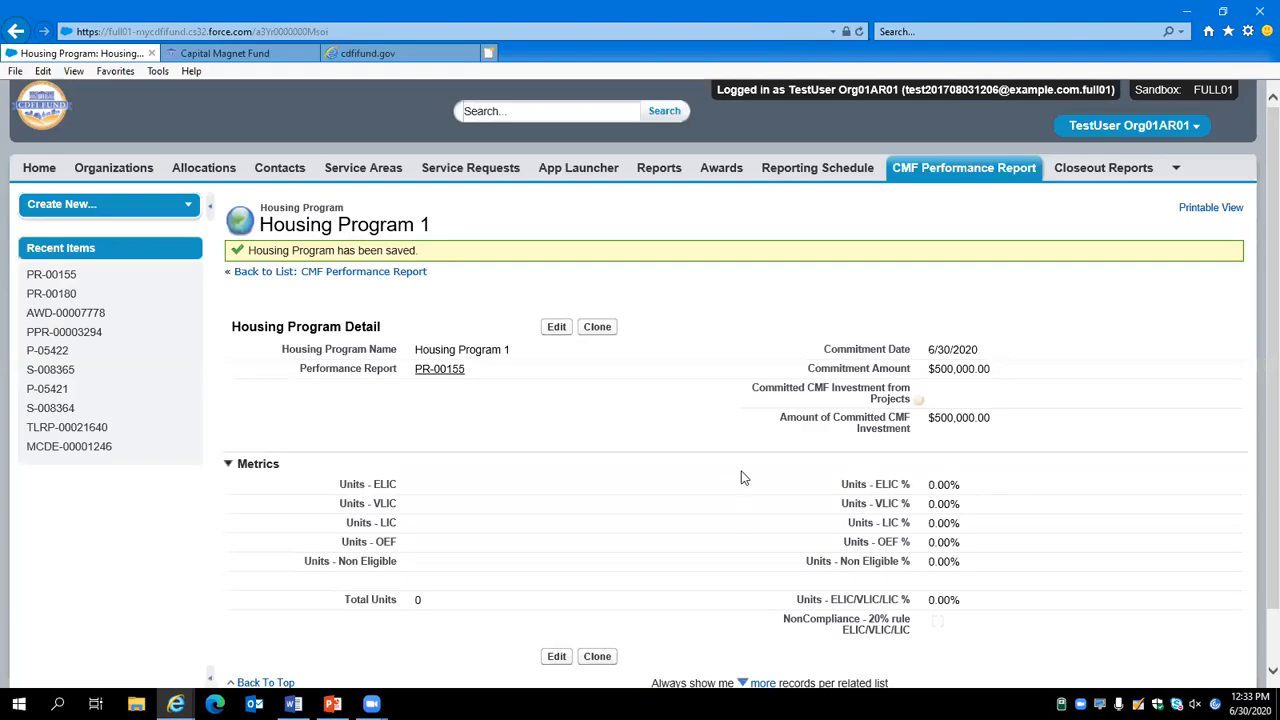
Return to performance report PR-00155 and start a new project with the Homeownership Housing record type
{"action": "scroll", "coordinate": [753, 490], "scroll_direction": "down", "scroll_amount": 1}
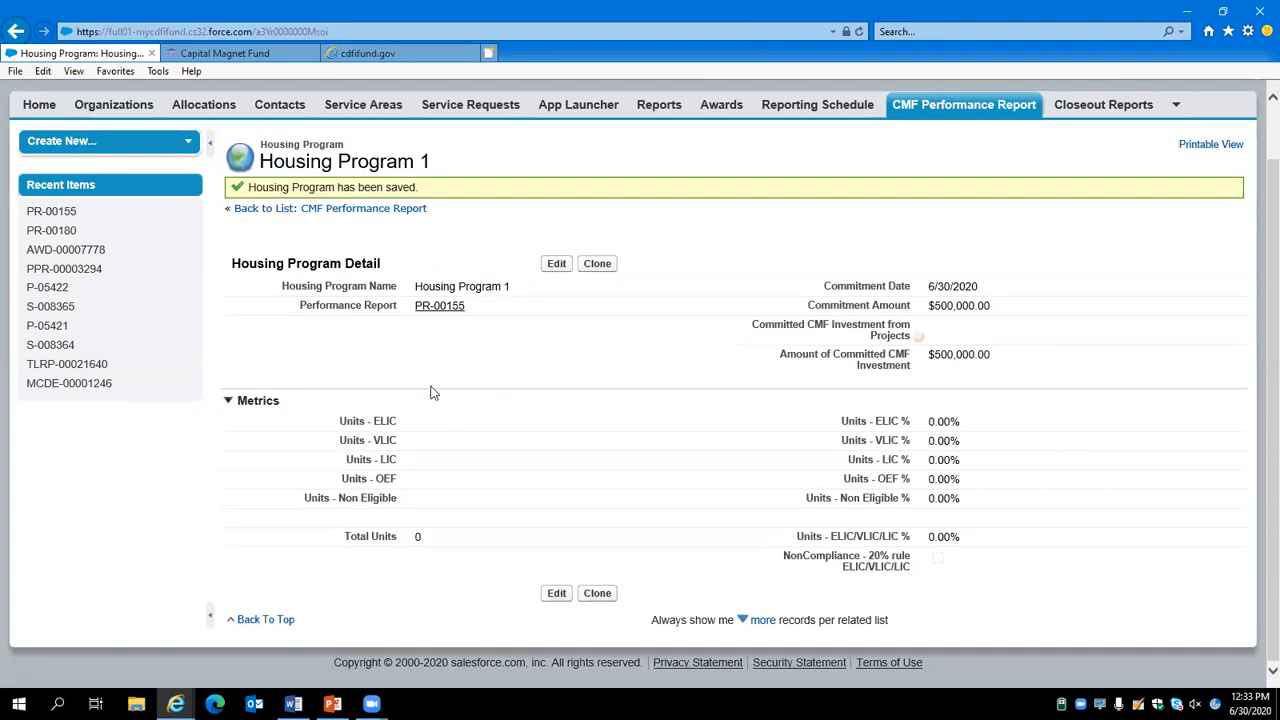
{"action": "mouse_move", "coordinate": [444, 316]}
{"action": "left_click", "coordinate": [441, 306]}
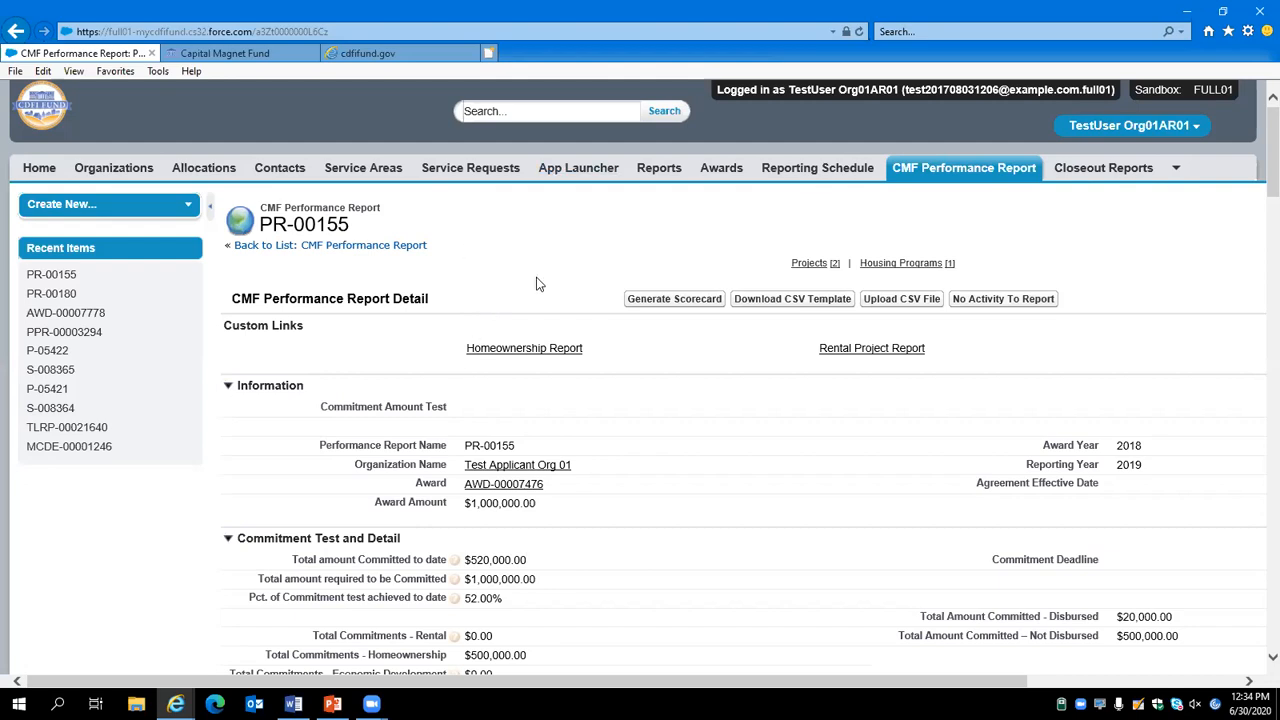
{"action": "mouse_move", "coordinate": [819, 270]}
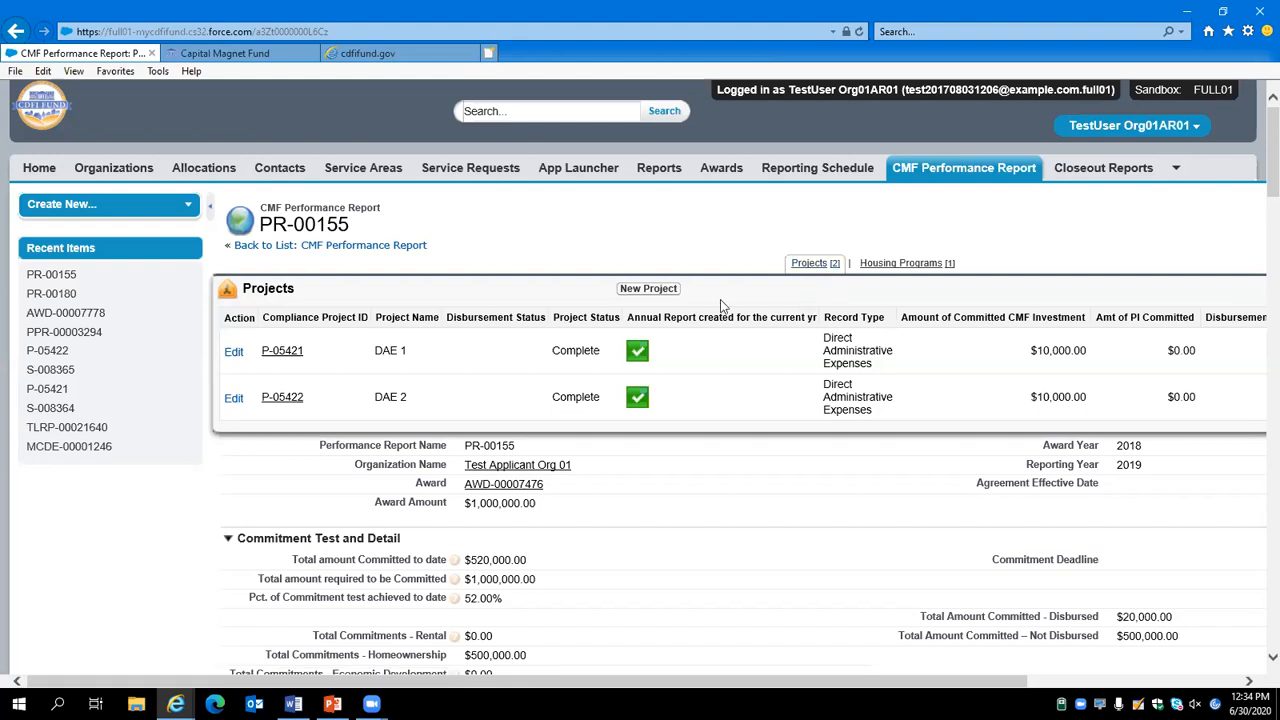
{"action": "left_click", "coordinate": [649, 290]}
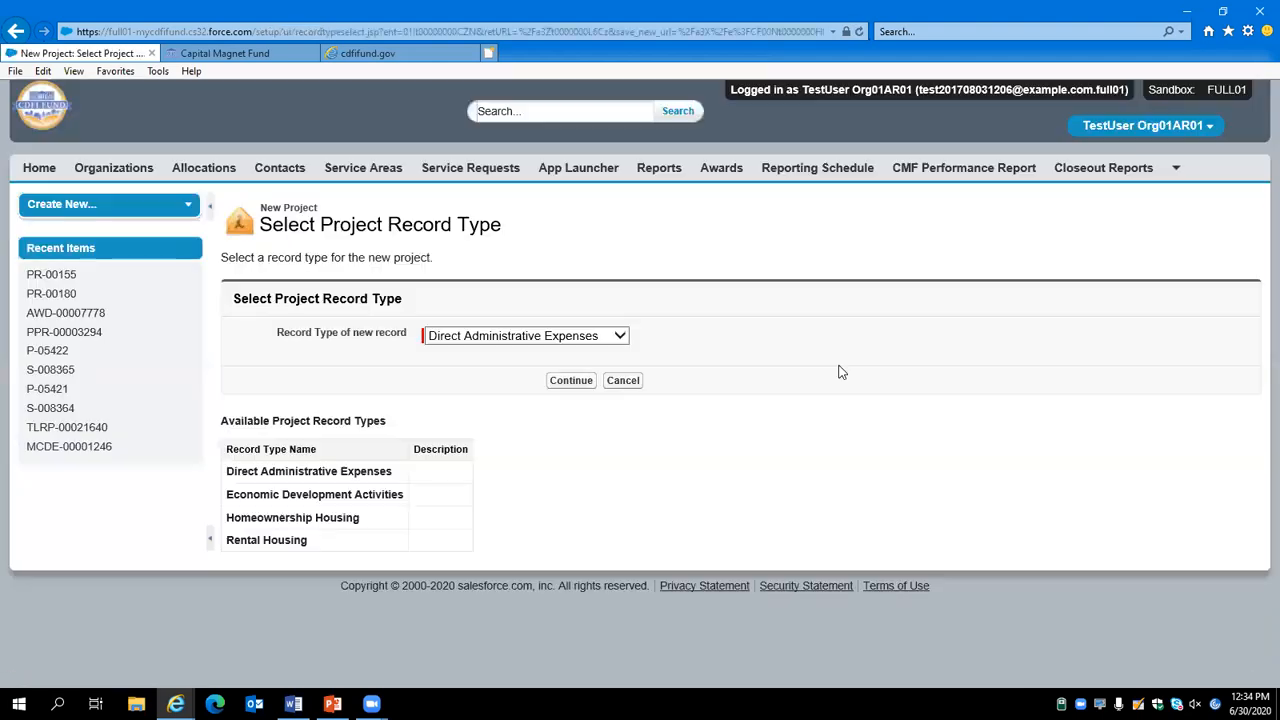
{"action": "left_click", "coordinate": [482, 338]}
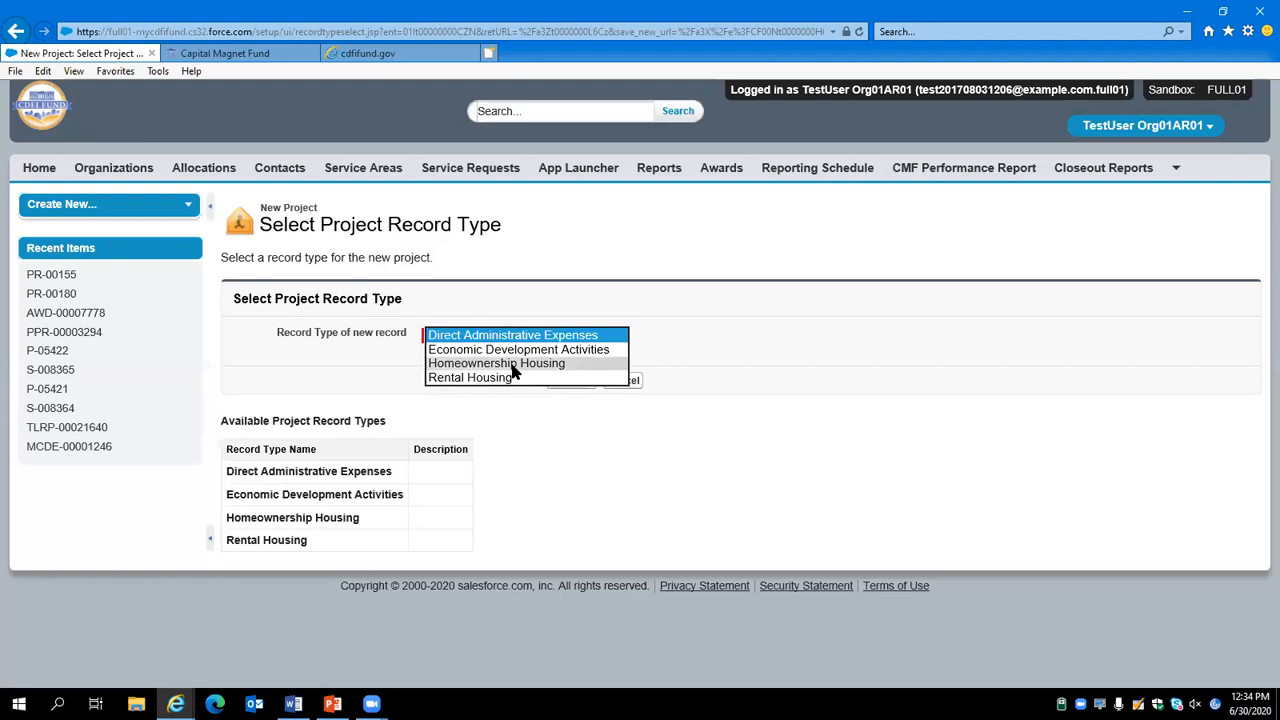
{"action": "left_click", "coordinate": [515, 364]}
{"action": "left_click", "coordinate": [565, 382]}
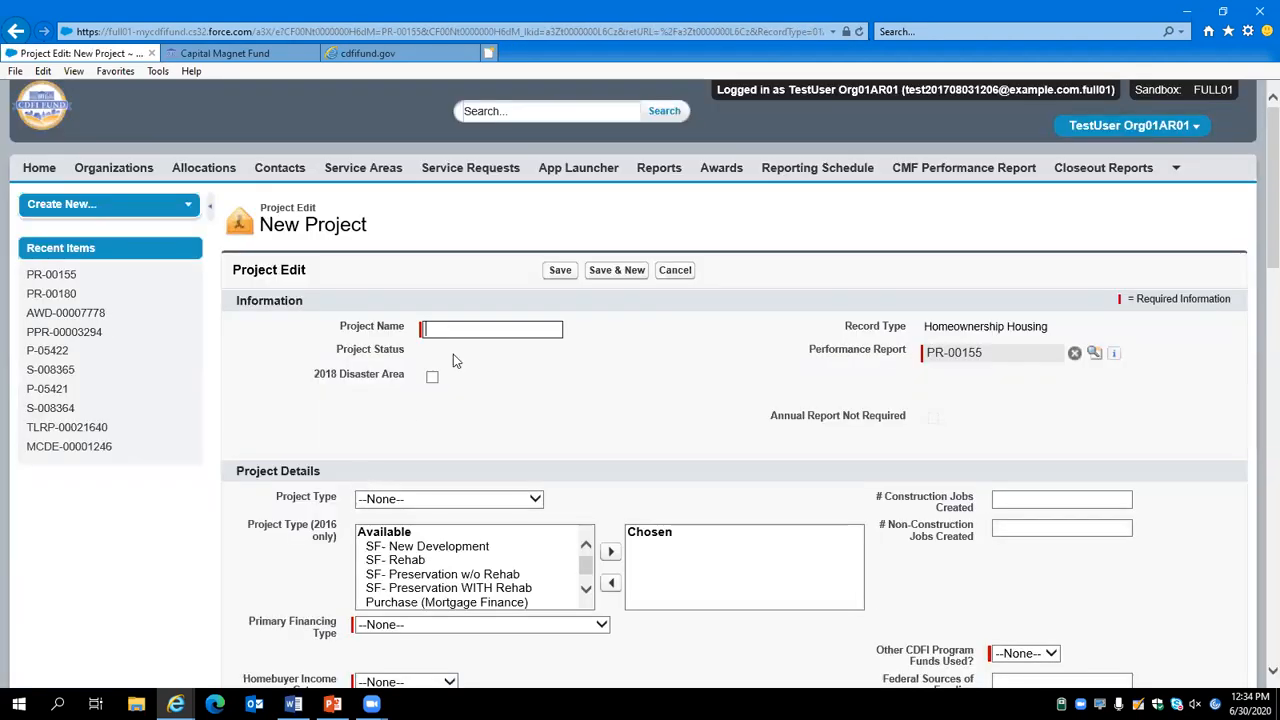
Name the project House 1, with Purchase (Down Payment) as the project type and Acquisition as the primary financing type
{"action": "scroll", "coordinate": [797, 577], "scroll_direction": "down", "scroll_amount": 1}
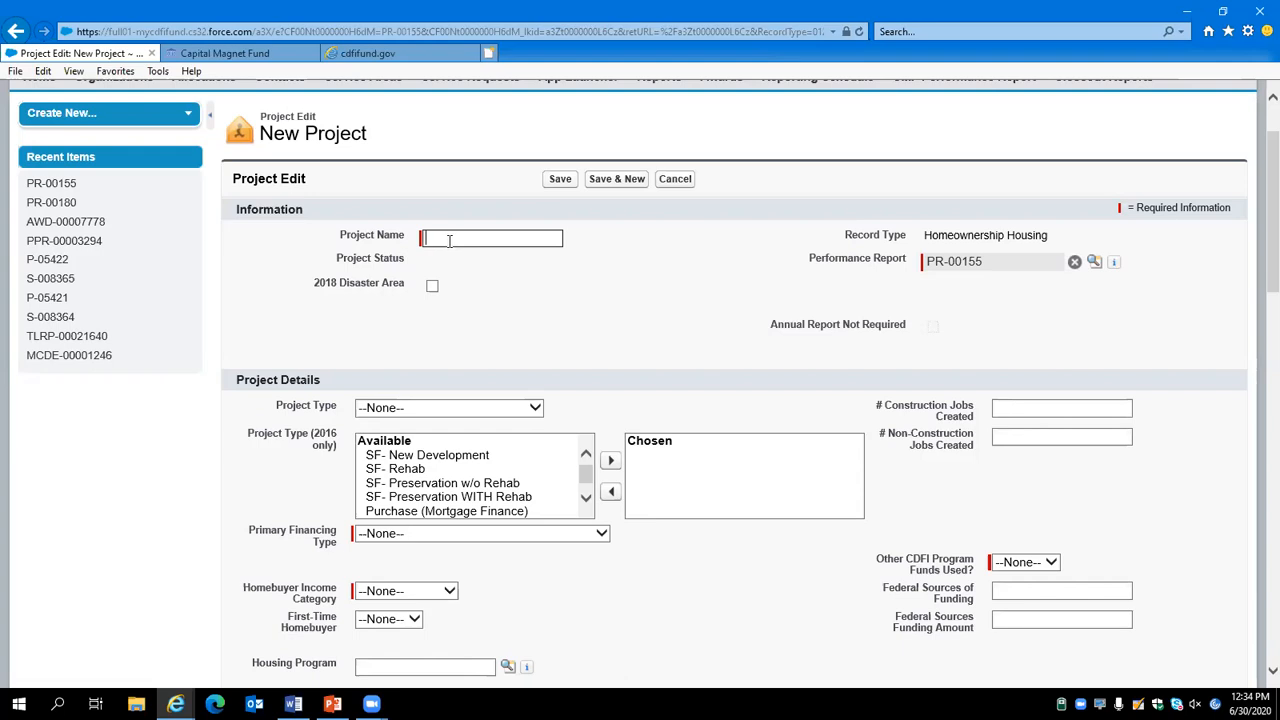
{"action": "type", "text": "House 1"}
{"action": "scroll", "coordinate": [666, 379], "scroll_direction": "down", "scroll_amount": 2}
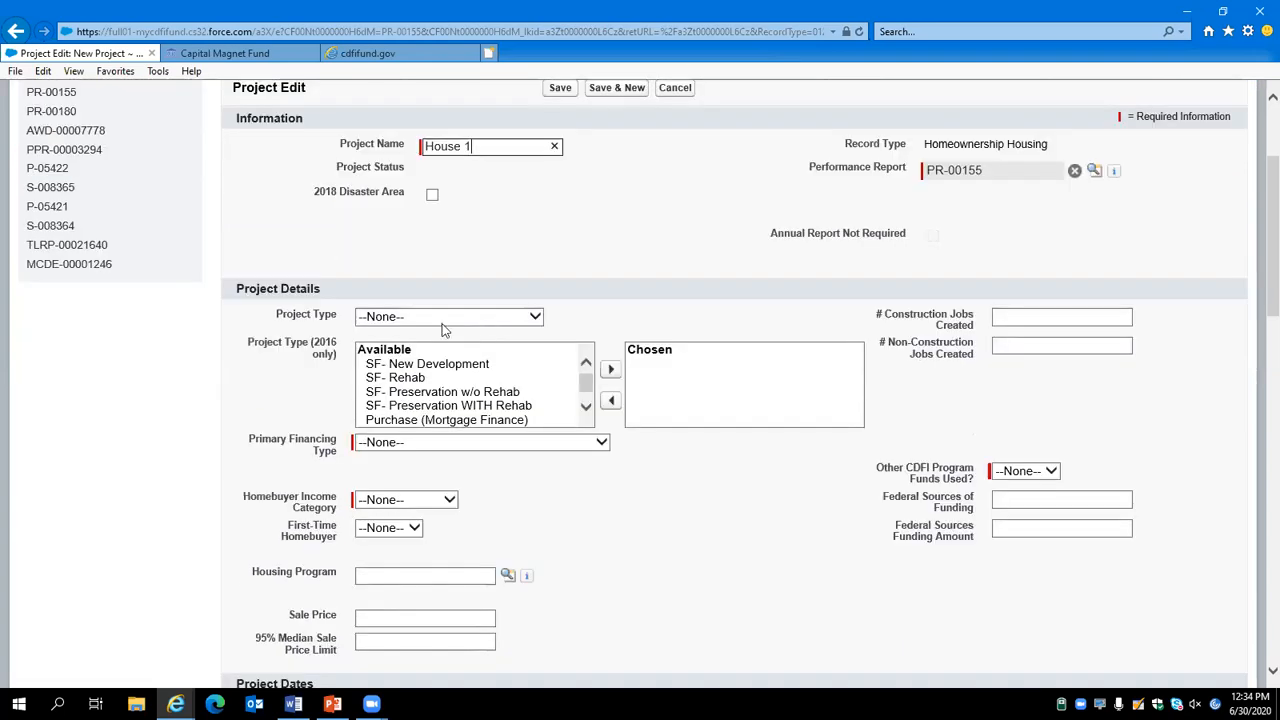
{"action": "left_click", "coordinate": [436, 316]}
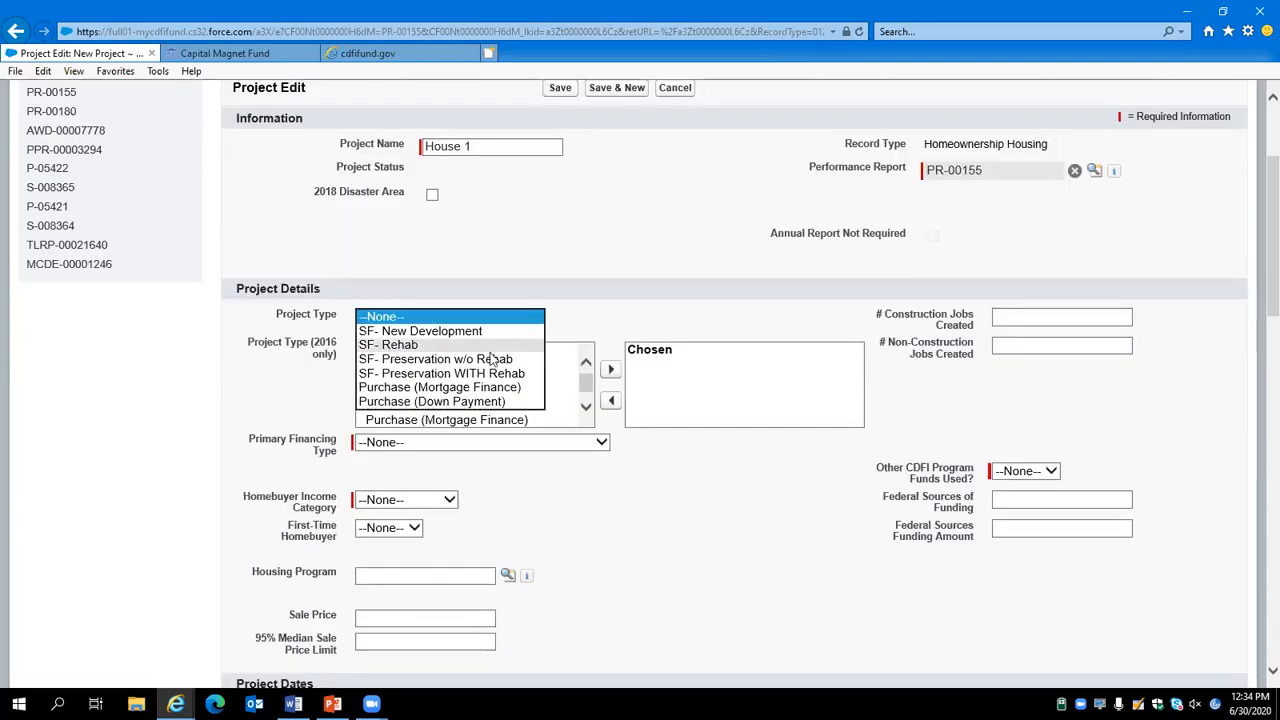
{"action": "left_click", "coordinate": [425, 402]}
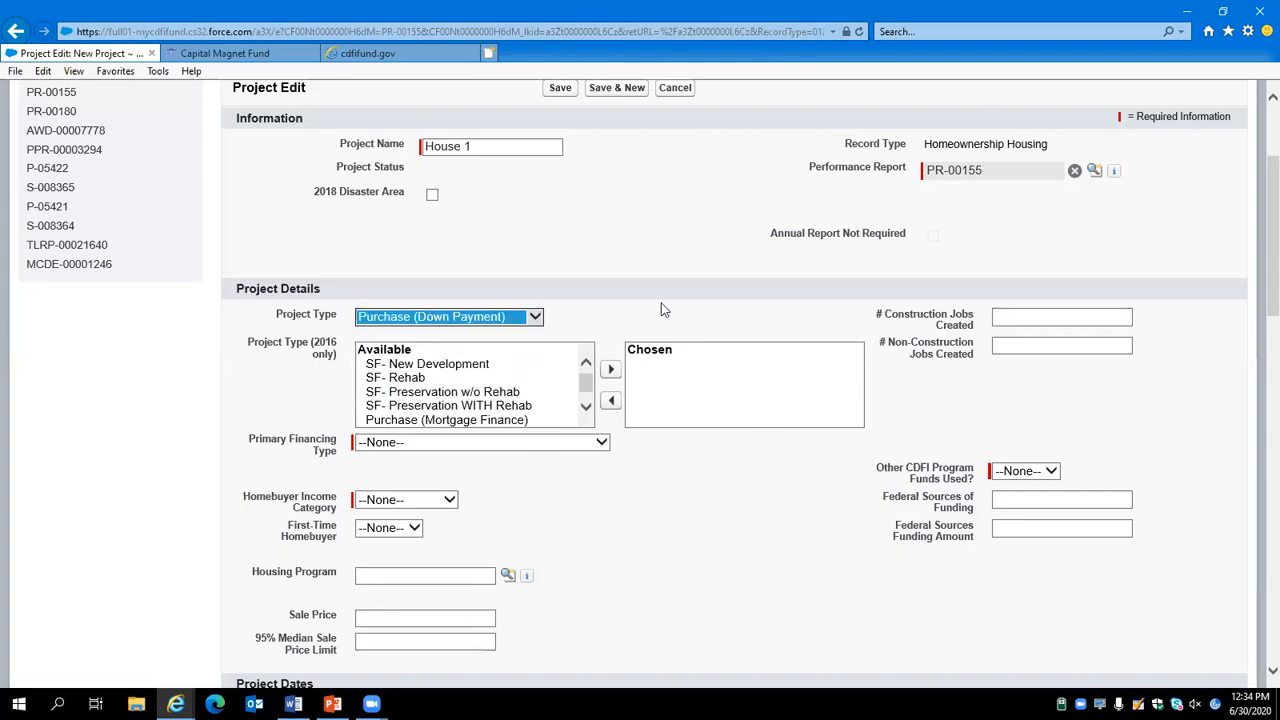
{"action": "left_click", "coordinate": [372, 446]}
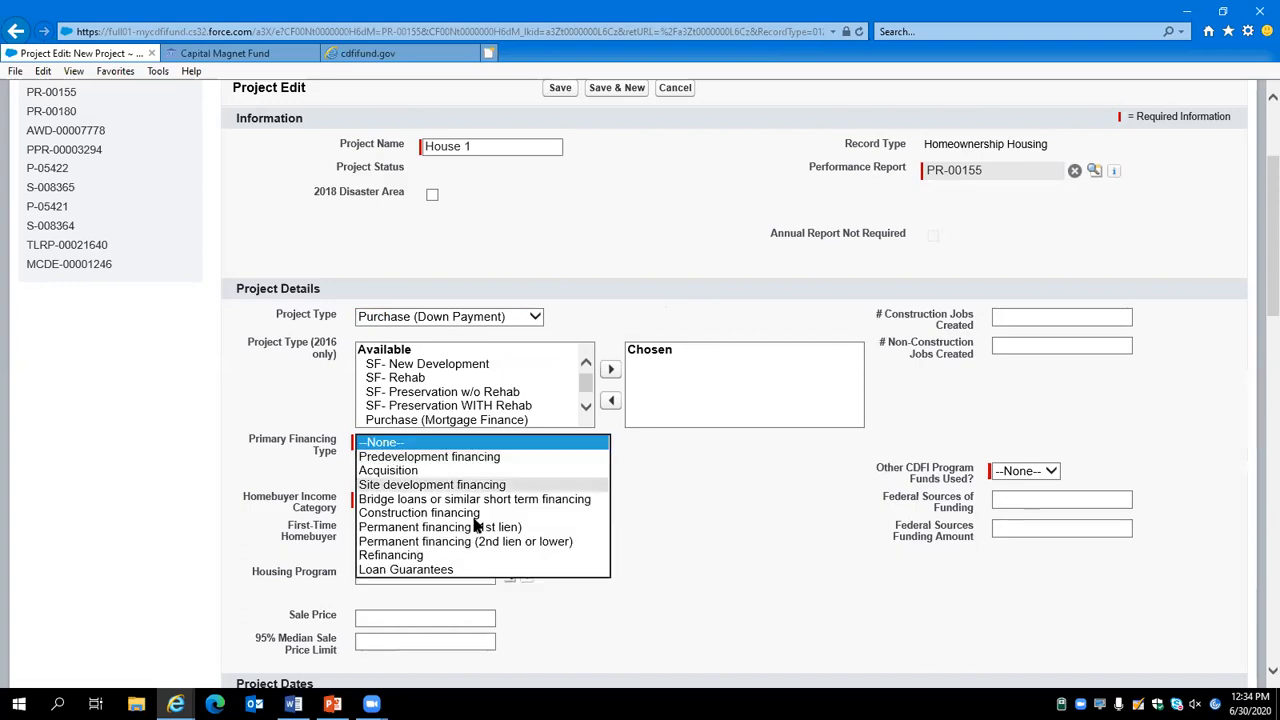
{"action": "left_click", "coordinate": [590, 471]}
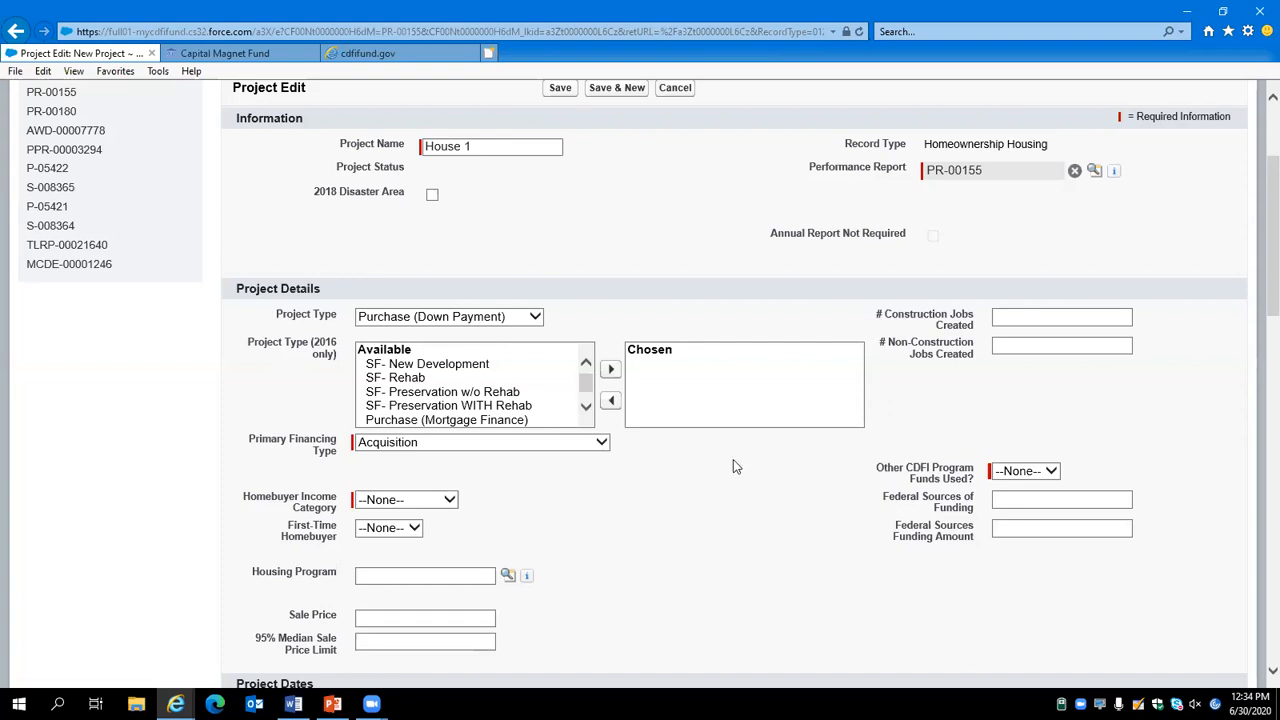
Set the homebuyer income category to Low, first-time homebuyer to Yes, and other CDFI program funds used to No
{"action": "scroll", "coordinate": [816, 562], "scroll_direction": "down", "scroll_amount": 1}
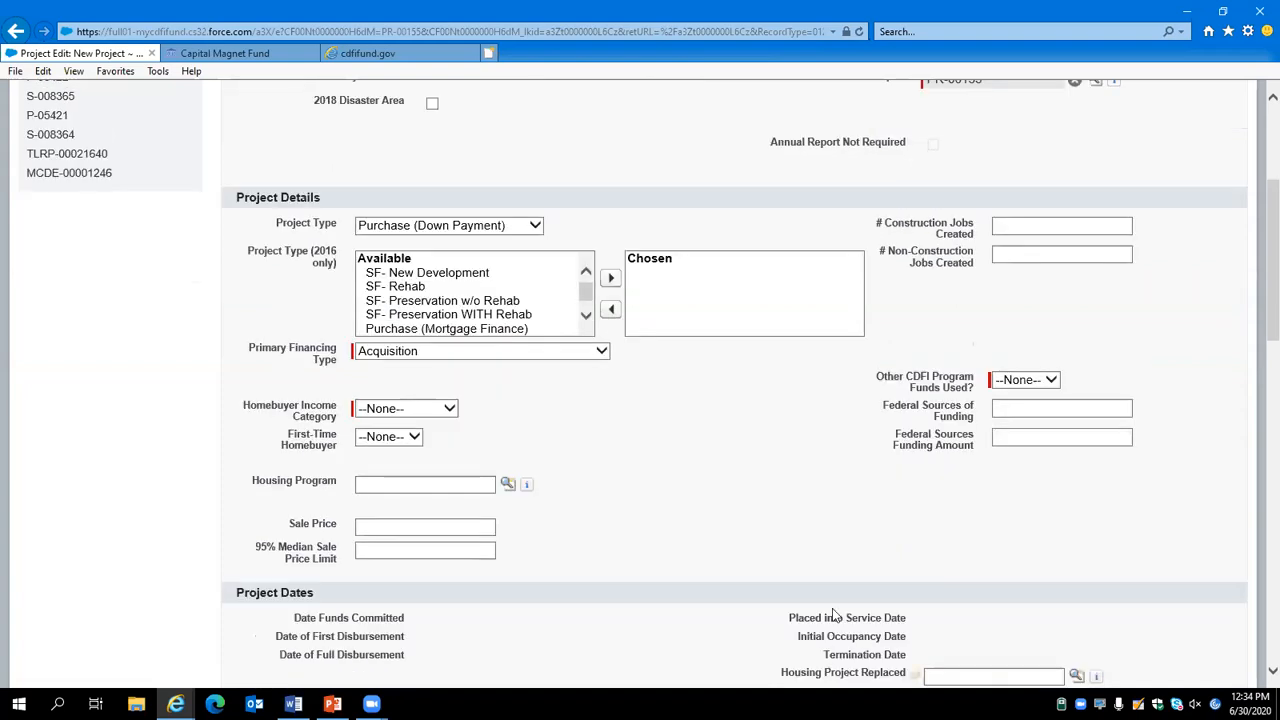
{"action": "left_click", "coordinate": [414, 407]}
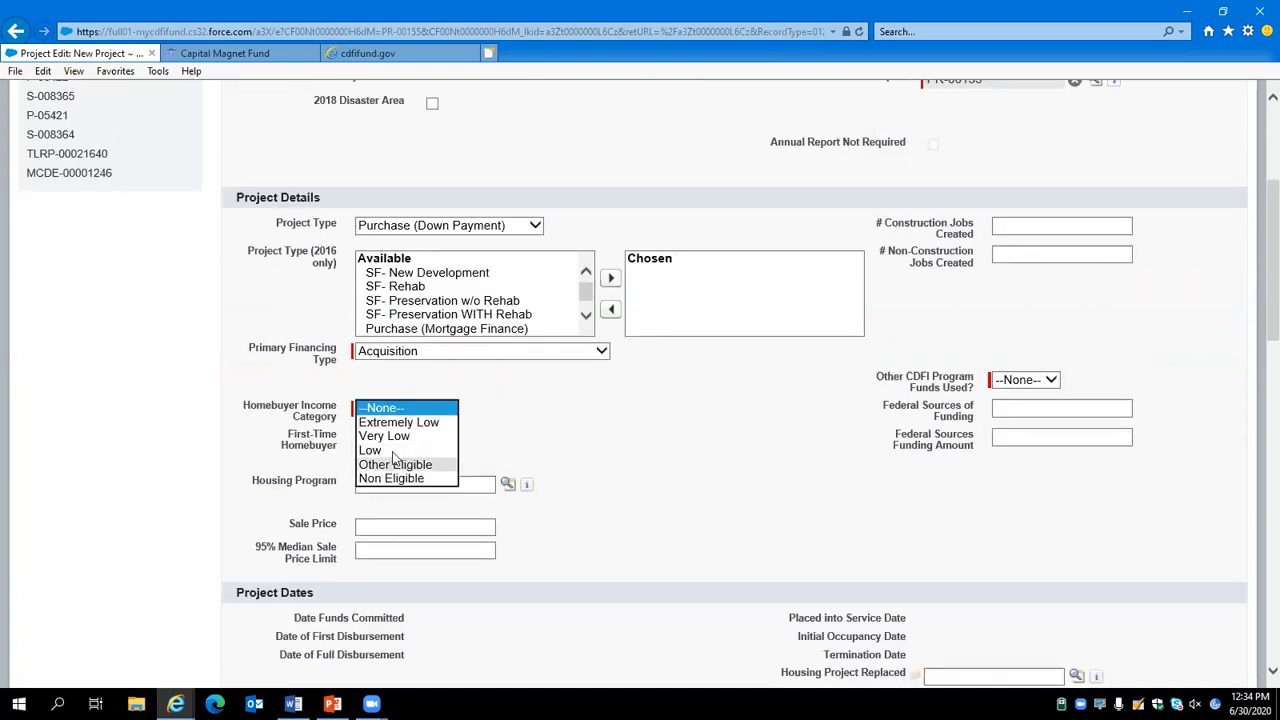
{"action": "left_click", "coordinate": [398, 452]}
{"action": "left_click", "coordinate": [397, 440]}
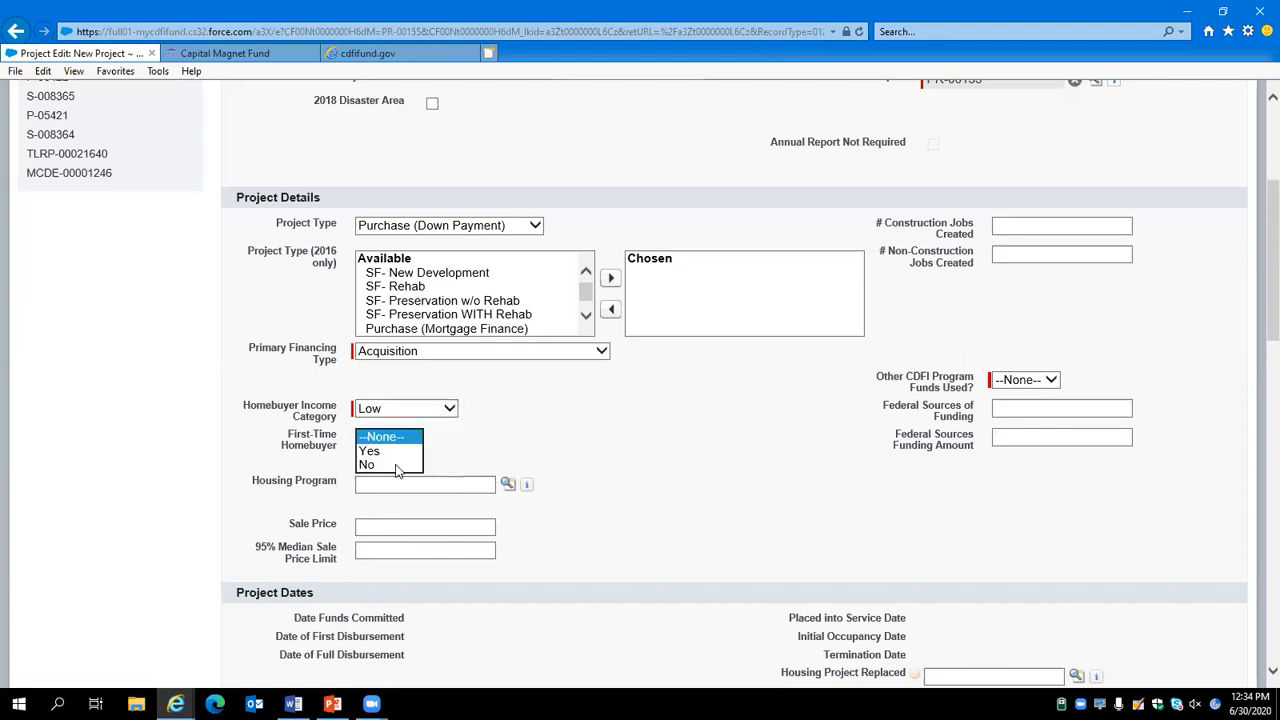
{"action": "left_click", "coordinate": [381, 453]}
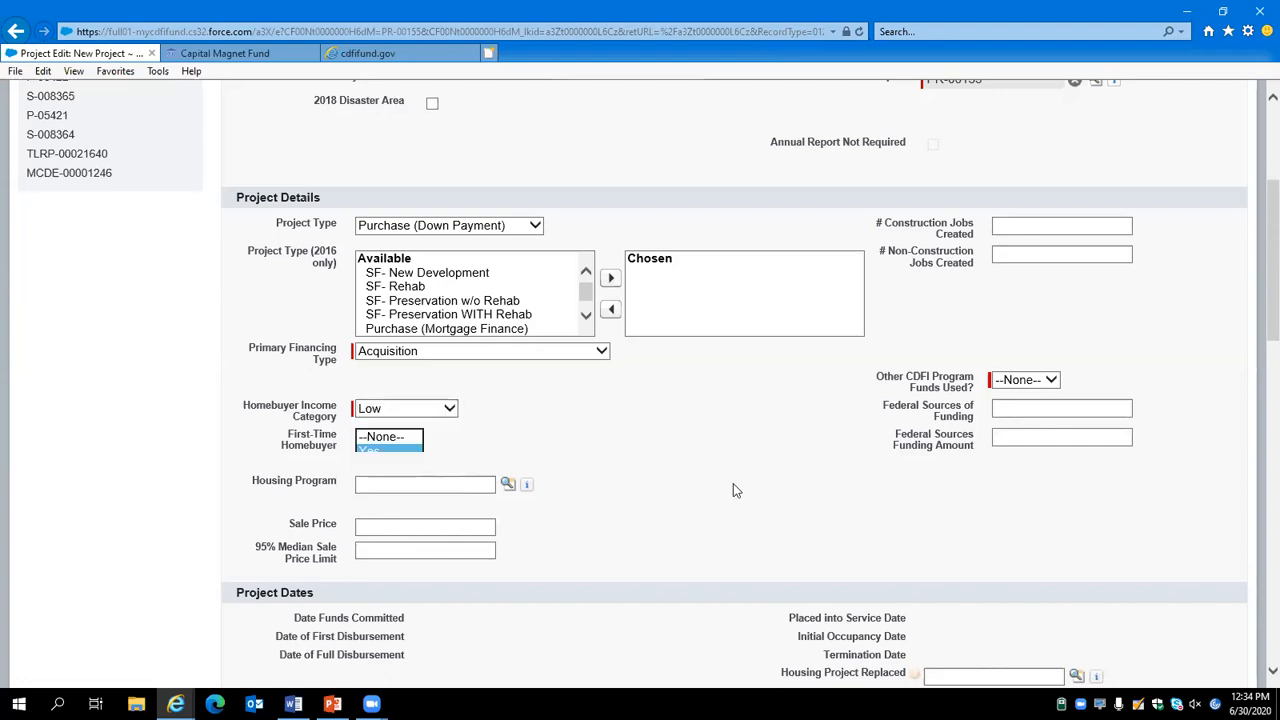
{"action": "left_click", "coordinate": [1022, 381]}
{"action": "left_click", "coordinate": [1005, 407]}
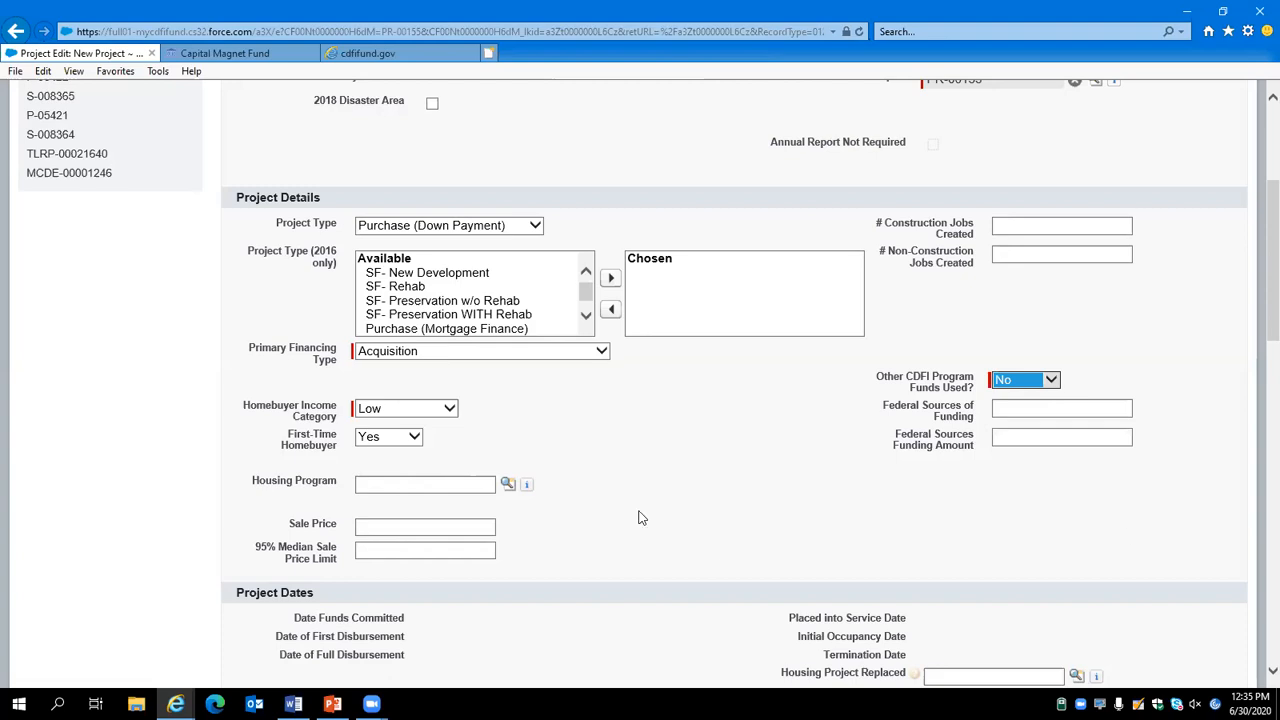
{"action": "scroll", "coordinate": [637, 517], "scroll_direction": "down", "scroll_amount": 1}
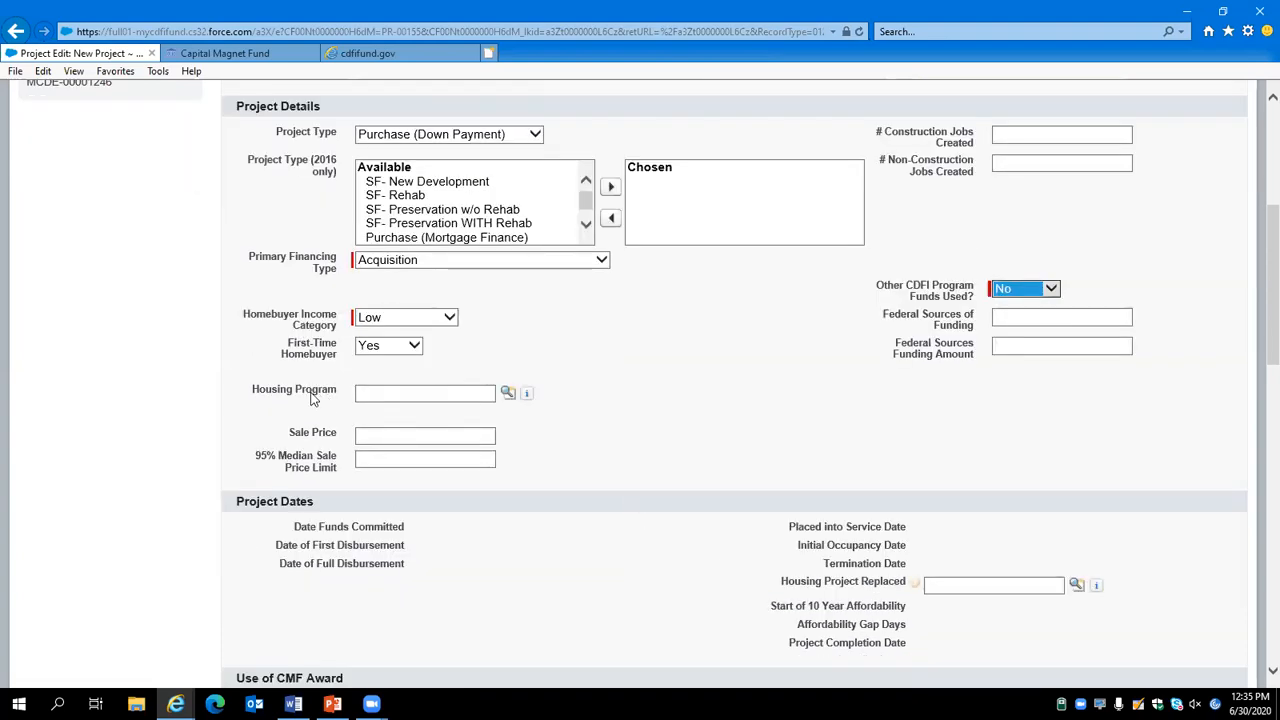
Look up and assign Housing Program 1 as the project's housing program
{"action": "left_click", "coordinate": [395, 394]}
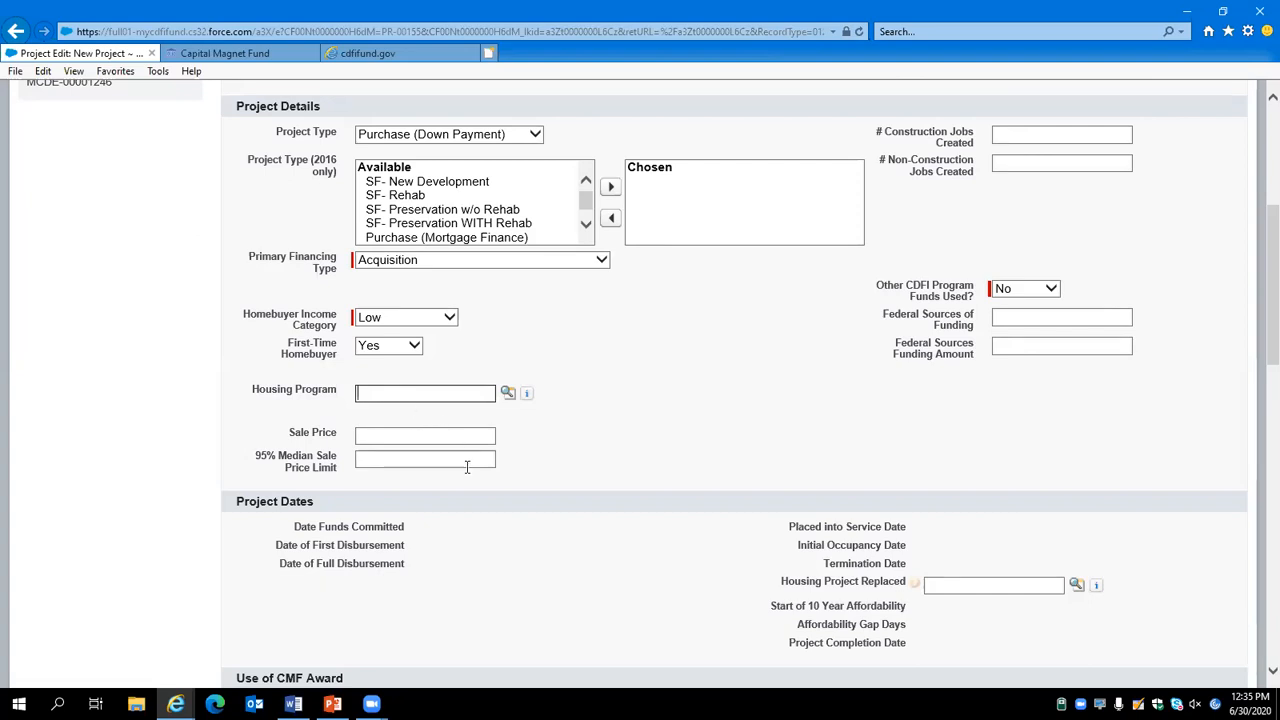
{"action": "left_click", "coordinate": [507, 393]}
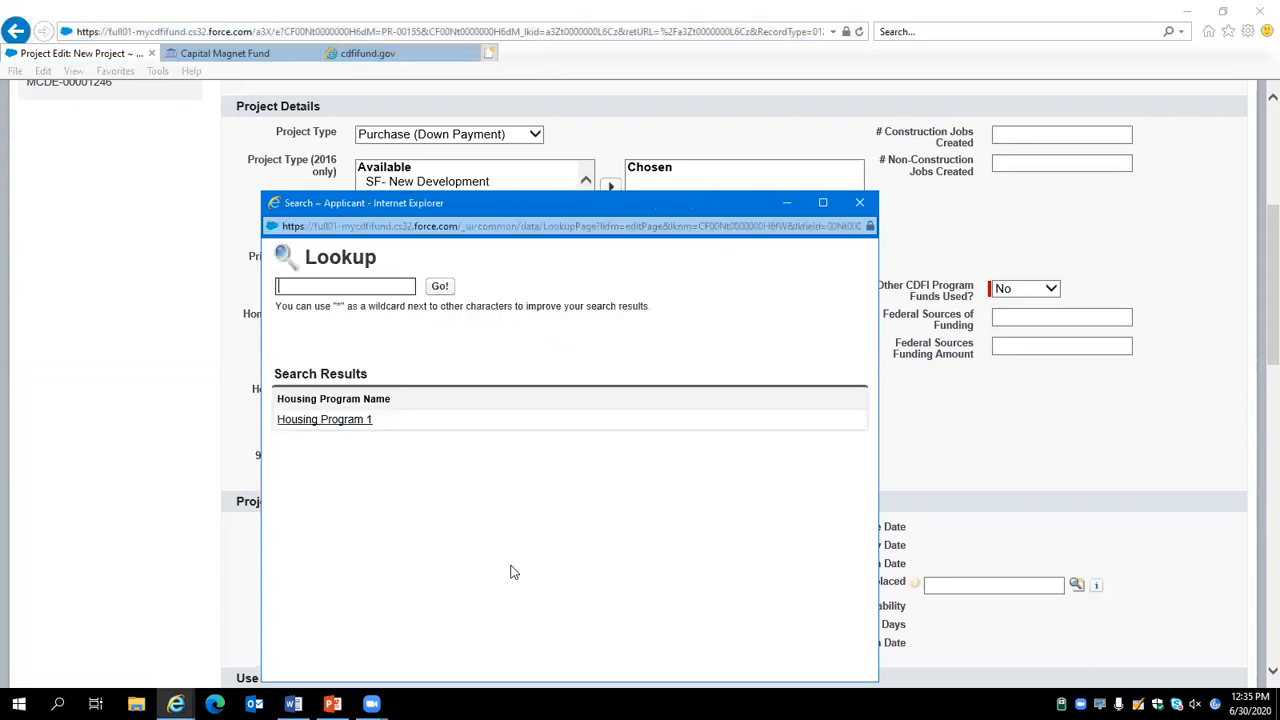
{"action": "left_click", "coordinate": [336, 421]}
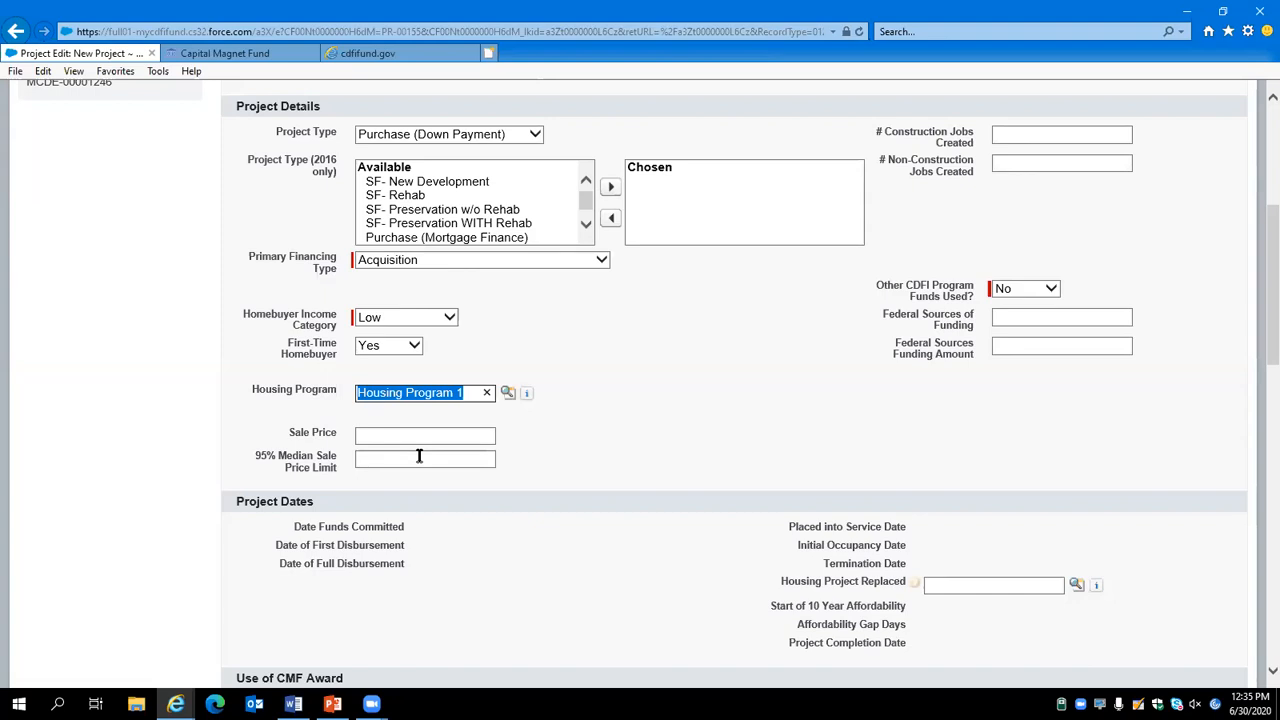
Set the project's sale price to 150000 and its 95% median sale price limit to 200000
{"action": "scroll", "coordinate": [500, 470], "scroll_direction": "up", "scroll_amount": 3}
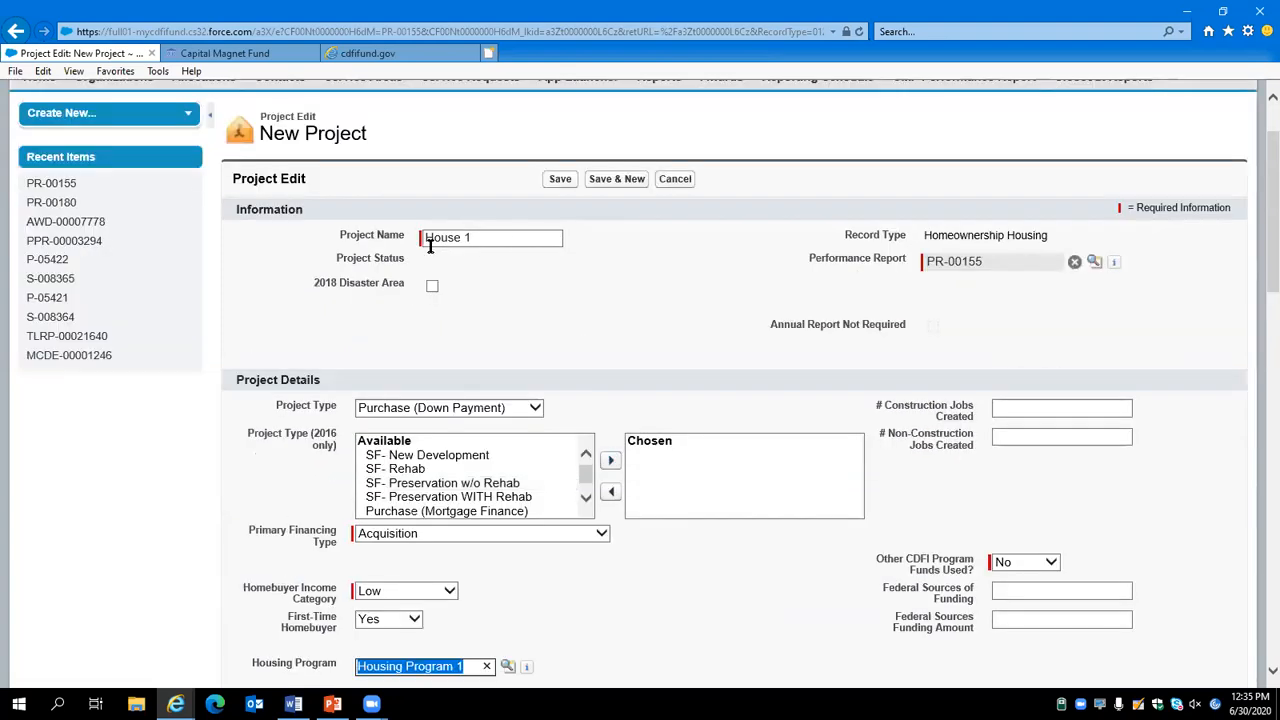
{"action": "scroll", "coordinate": [520, 260], "scroll_direction": "down", "scroll_amount": 2}
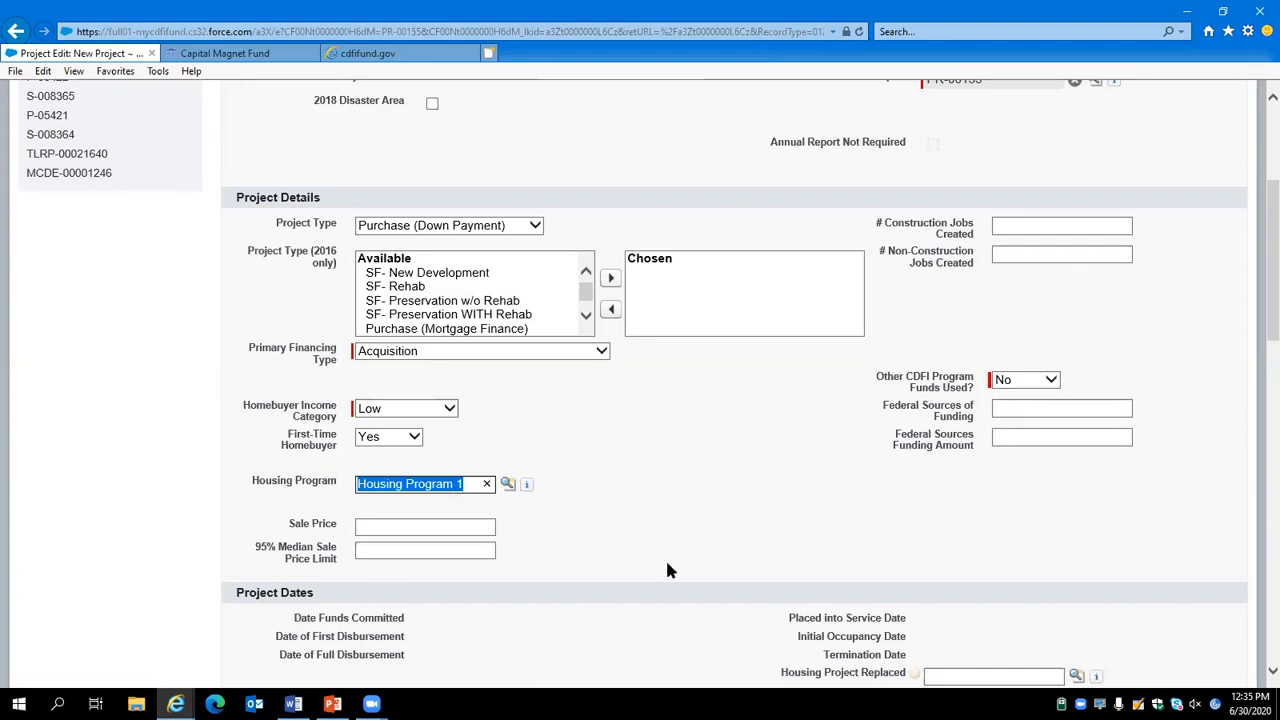
{"action": "scroll", "coordinate": [737, 608], "scroll_direction": "down", "scroll_amount": 2}
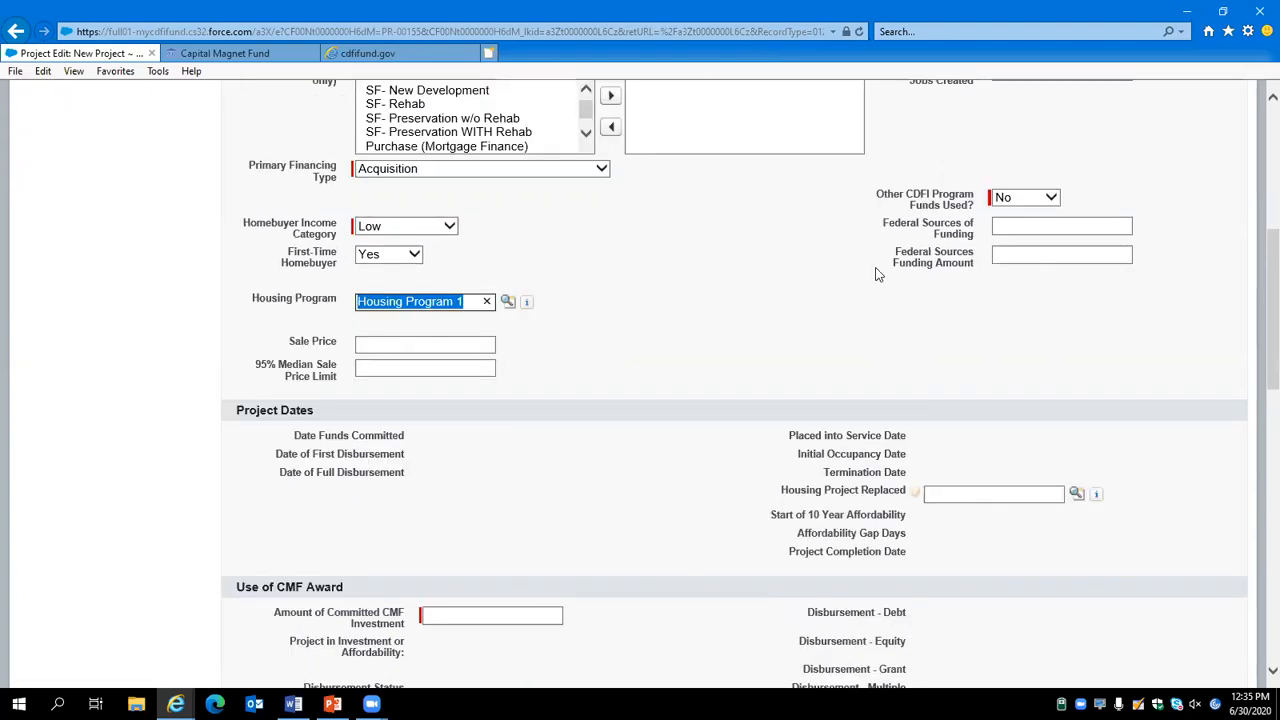
{"action": "left_click", "coordinate": [414, 345]}
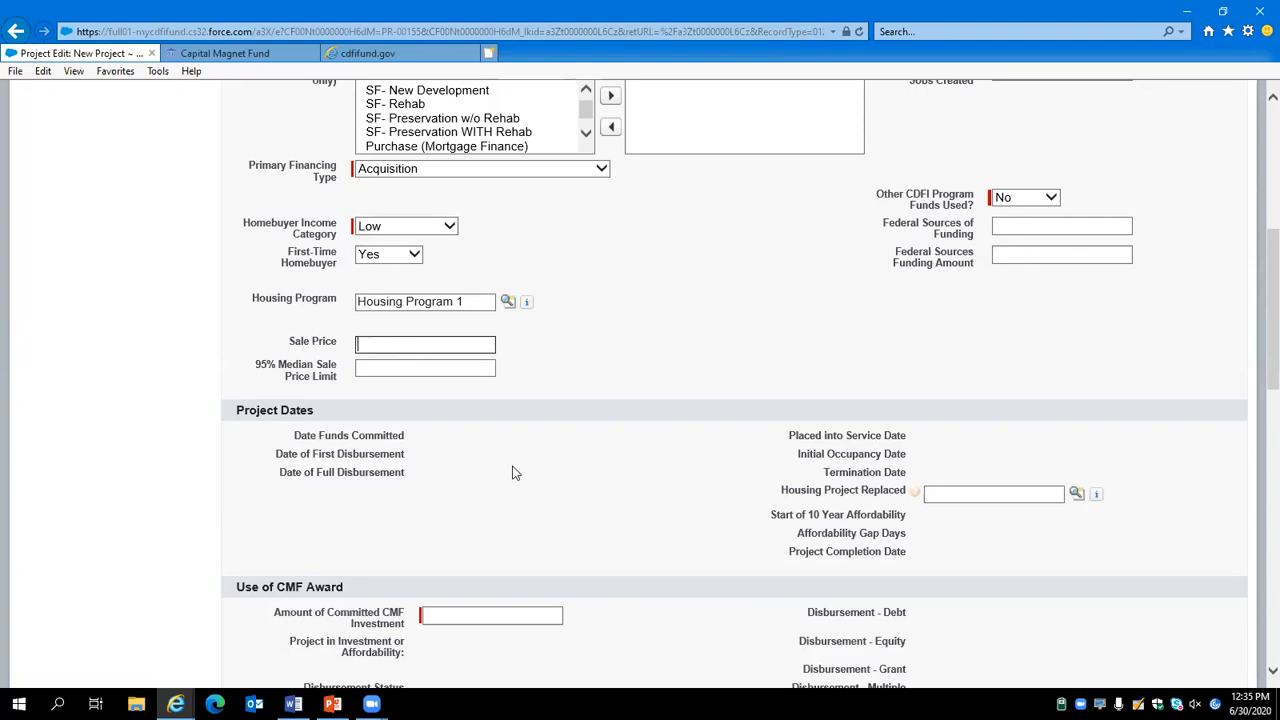
{"action": "scroll", "coordinate": [305, 320], "scroll_direction": "down", "scroll_amount": 1}
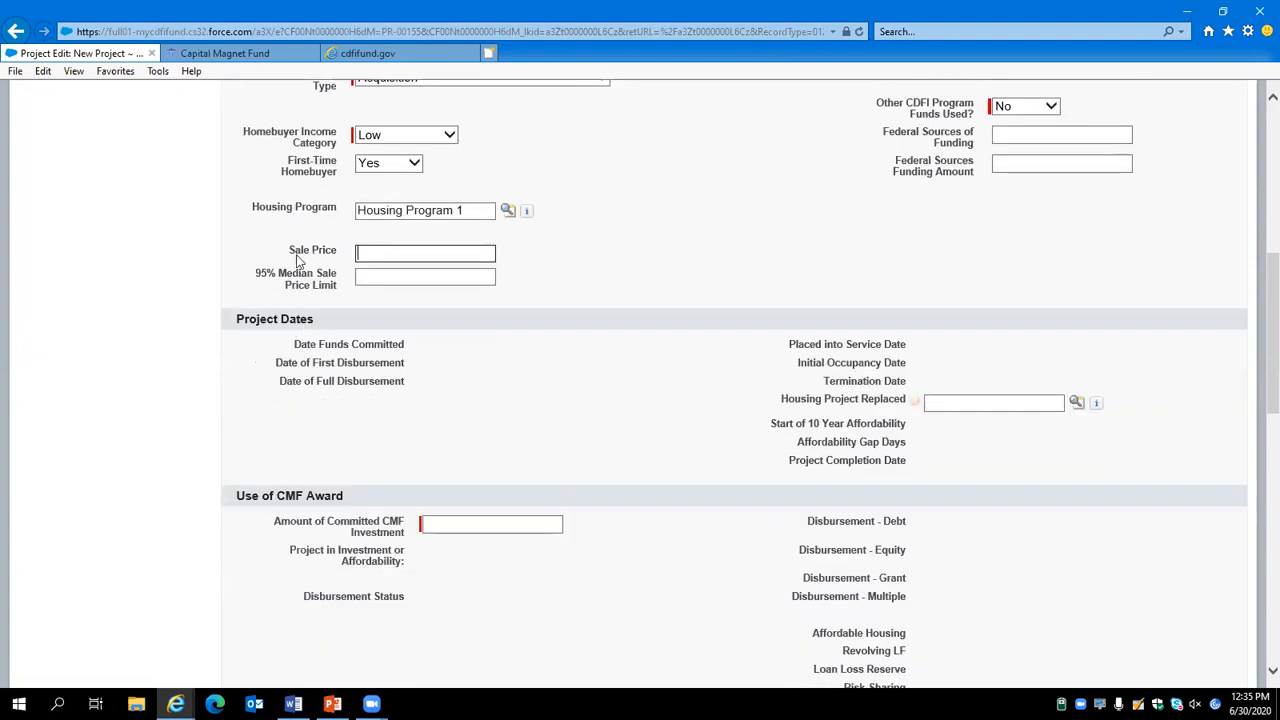
{"action": "left_click_drag", "start_coordinate": [289, 250], "coordinate": [332, 255]}
{"action": "left_click", "coordinate": [378, 256]}
{"action": "type", "text": "150000"}
{"action": "left_click_drag", "start_coordinate": [249, 277], "coordinate": [323, 290]}
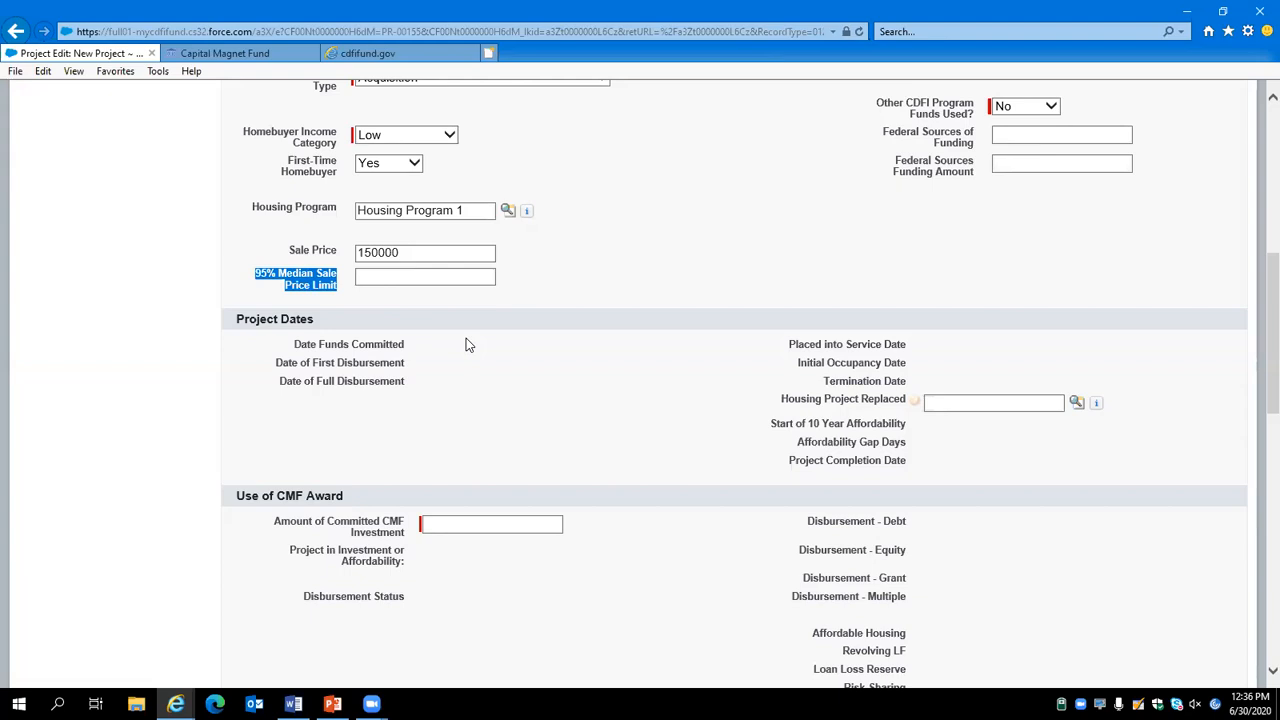
{"action": "left_click", "coordinate": [394, 276]}
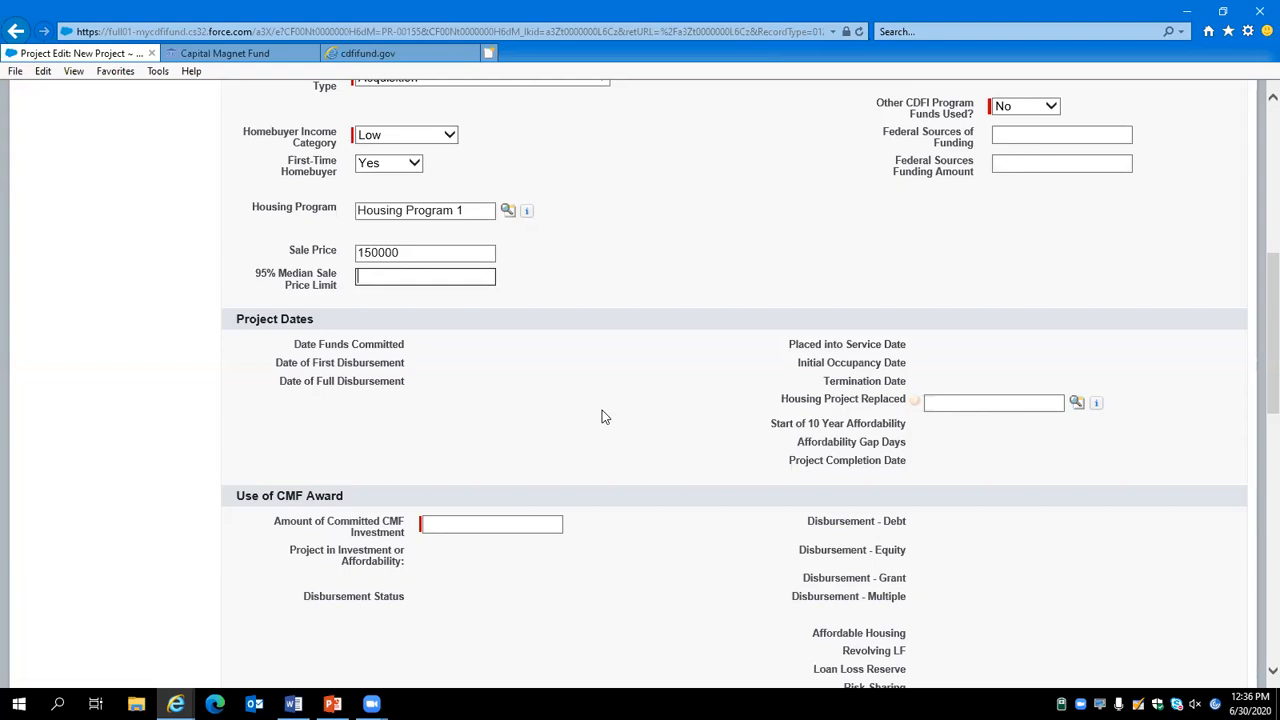
{"action": "type", "text": "200000"}
{"action": "left_click", "coordinate": [584, 388]}
Set the amount of committed CMF investment to 10000 in the Use of CMF Award section
{"action": "scroll", "coordinate": [600, 420], "scroll_direction": "down", "scroll_amount": 1}
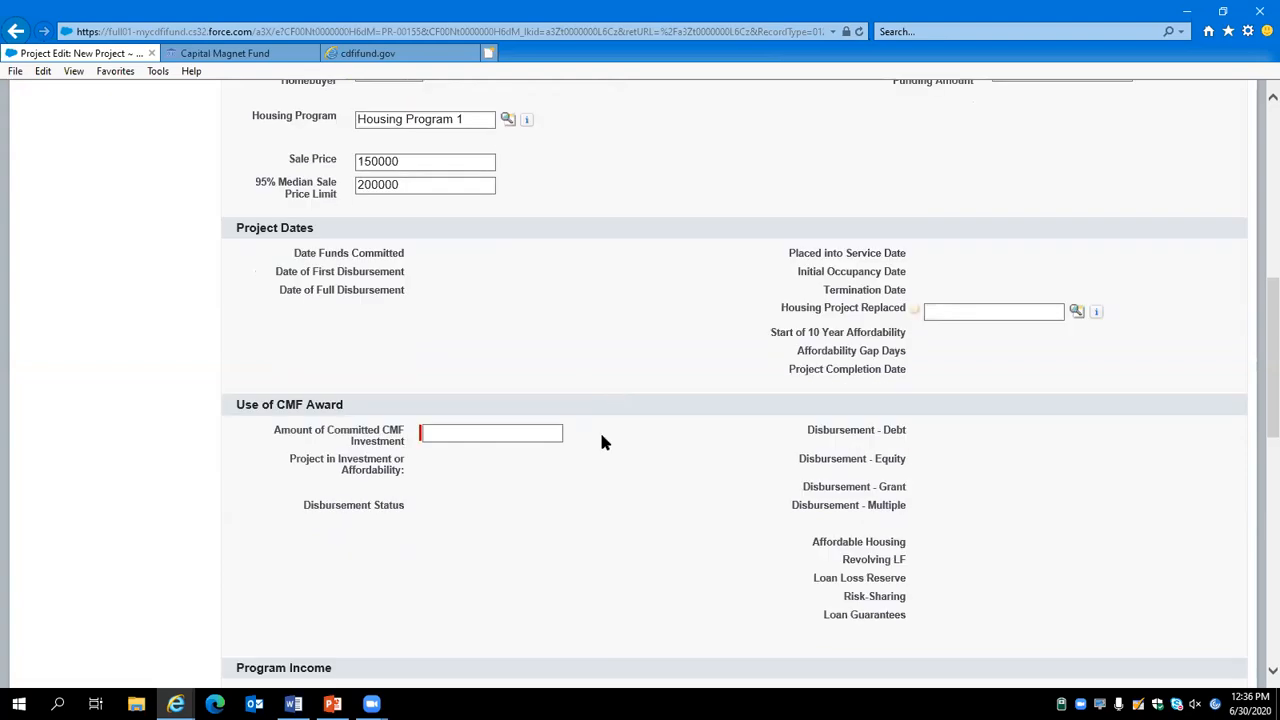
{"action": "scroll", "coordinate": [649, 257], "scroll_direction": "down", "scroll_amount": 1}
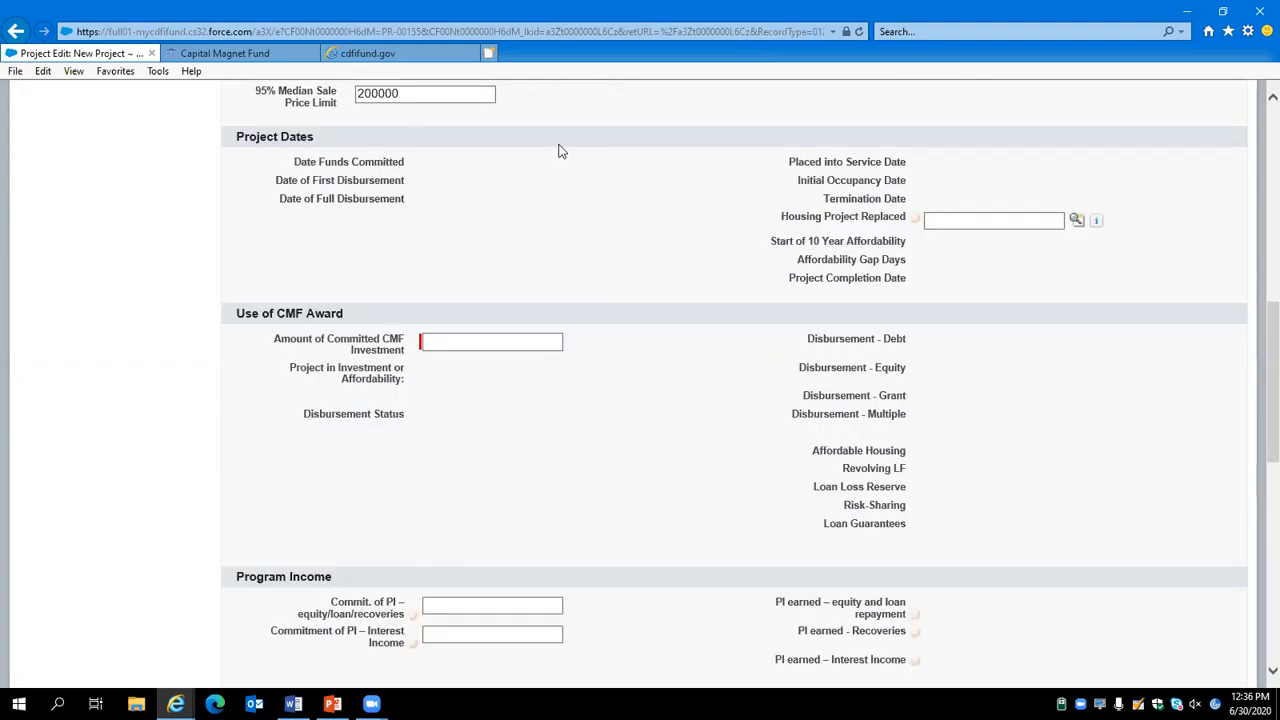
{"action": "left_click_drag", "start_coordinate": [245, 136], "coordinate": [497, 166]}
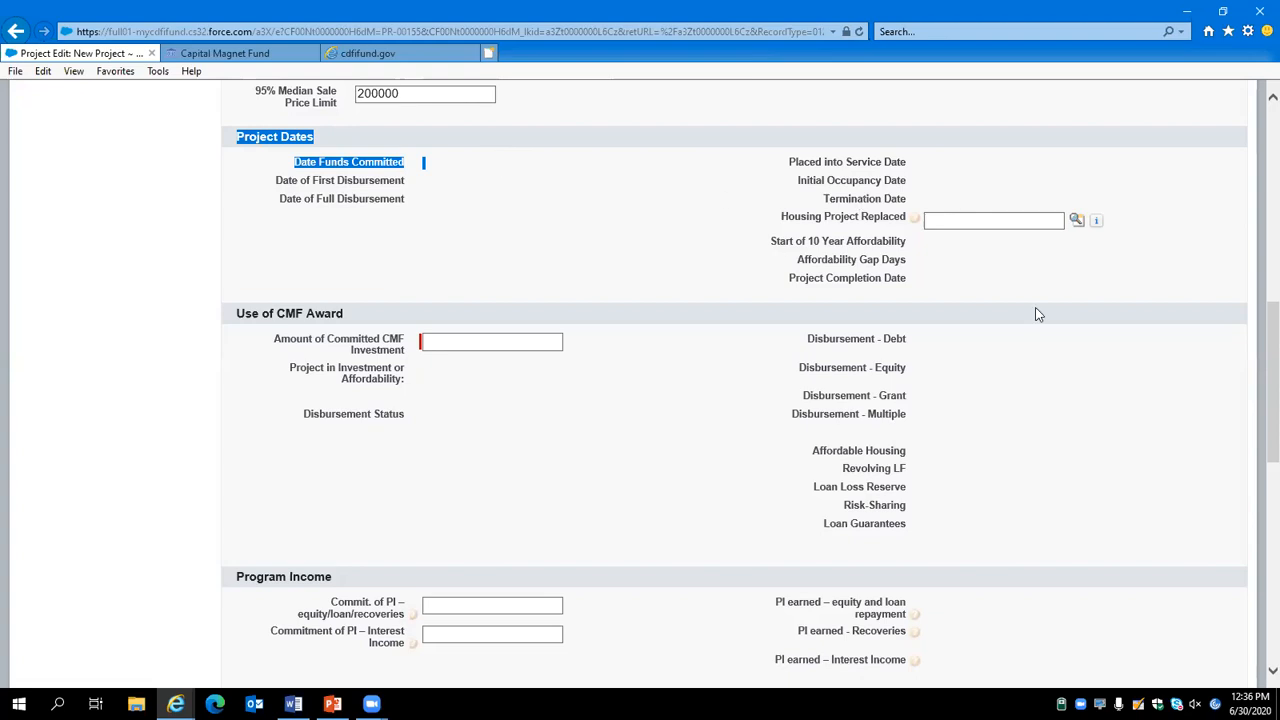
{"action": "scroll", "coordinate": [1037, 314], "scroll_direction": "down", "scroll_amount": 1}
{"action": "left_click", "coordinate": [474, 252]}
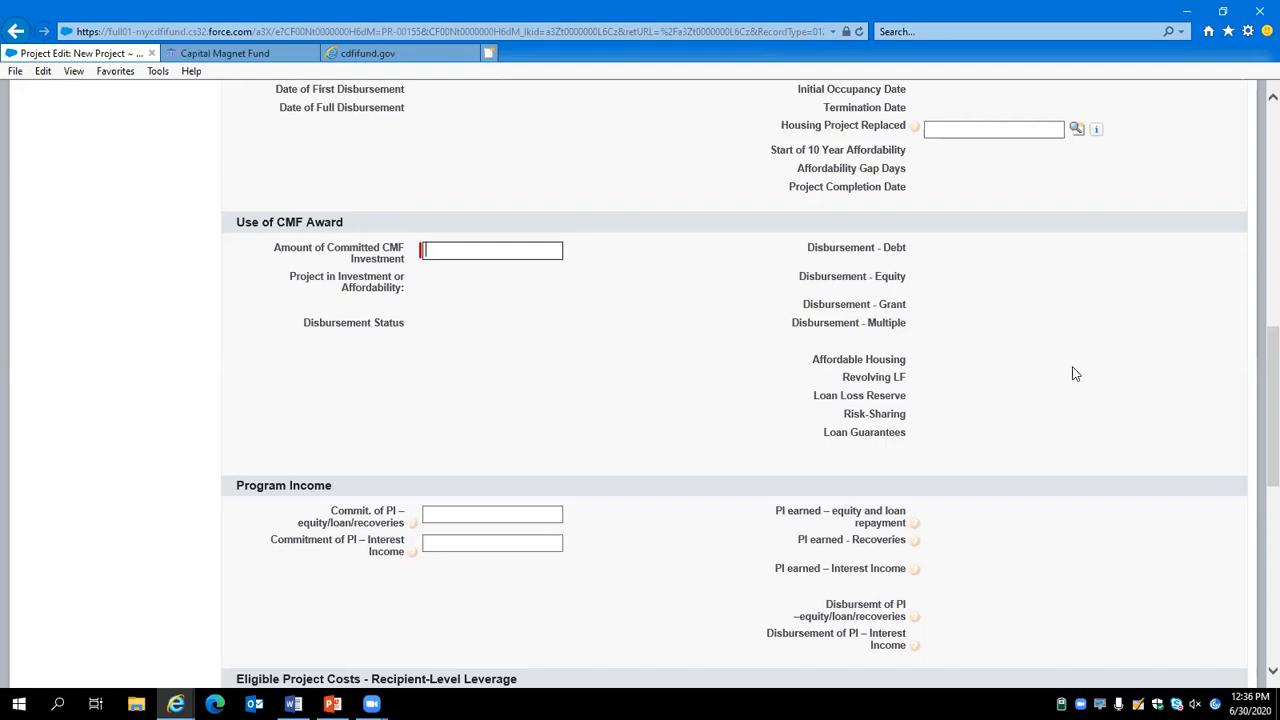
{"action": "type", "text": "10000"}
{"action": "scroll", "coordinate": [738, 390], "scroll_direction": "down", "scroll_amount": 2}
{"action": "scroll", "coordinate": [614, 380], "scroll_direction": "up", "scroll_amount": 1}
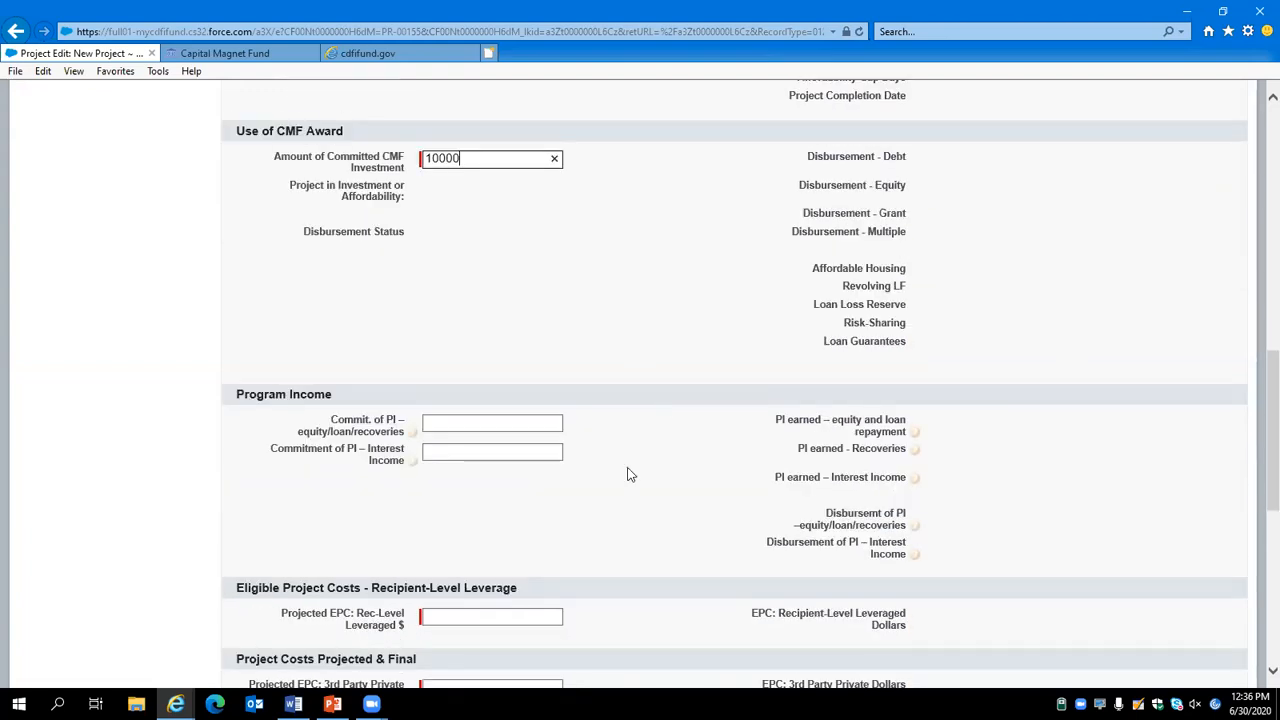
{"action": "left_click", "coordinate": [259, 131]}
{"action": "left_click_drag", "start_coordinate": [259, 131], "coordinate": [331, 140]}
Set the projected recipient-level leveraged dollars to 10000 under Eligible Project Costs
{"action": "scroll", "coordinate": [613, 256], "scroll_direction": "down", "scroll_amount": 2}
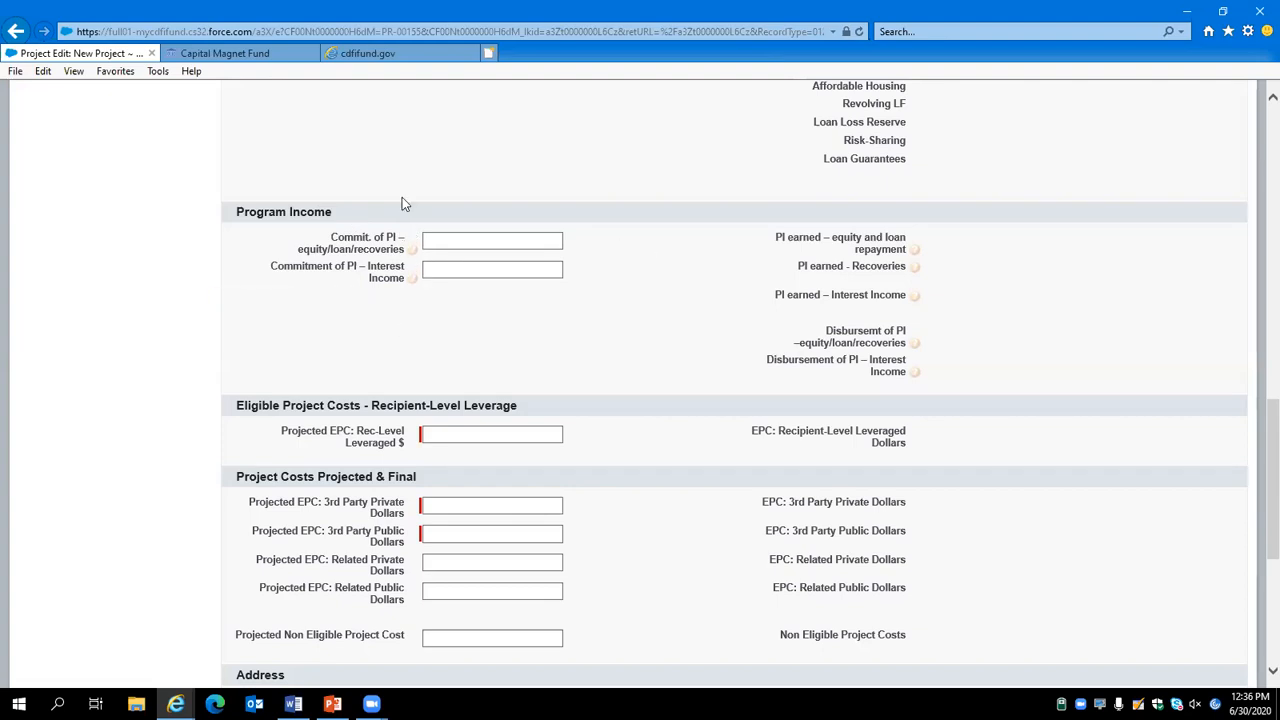
{"action": "scroll", "coordinate": [648, 337], "scroll_direction": "down", "scroll_amount": 1}
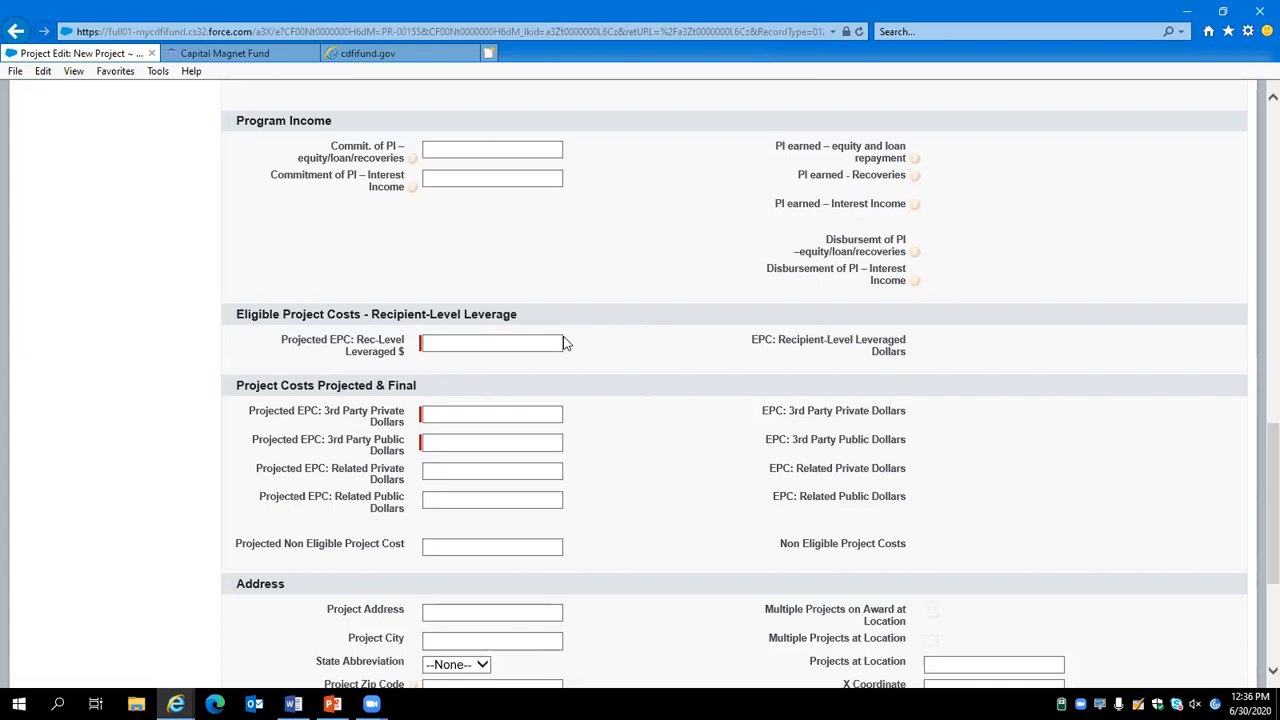
{"action": "scroll", "coordinate": [565, 343], "scroll_direction": "down", "scroll_amount": 1}
{"action": "left_click_drag", "start_coordinate": [238, 222], "coordinate": [326, 228]}
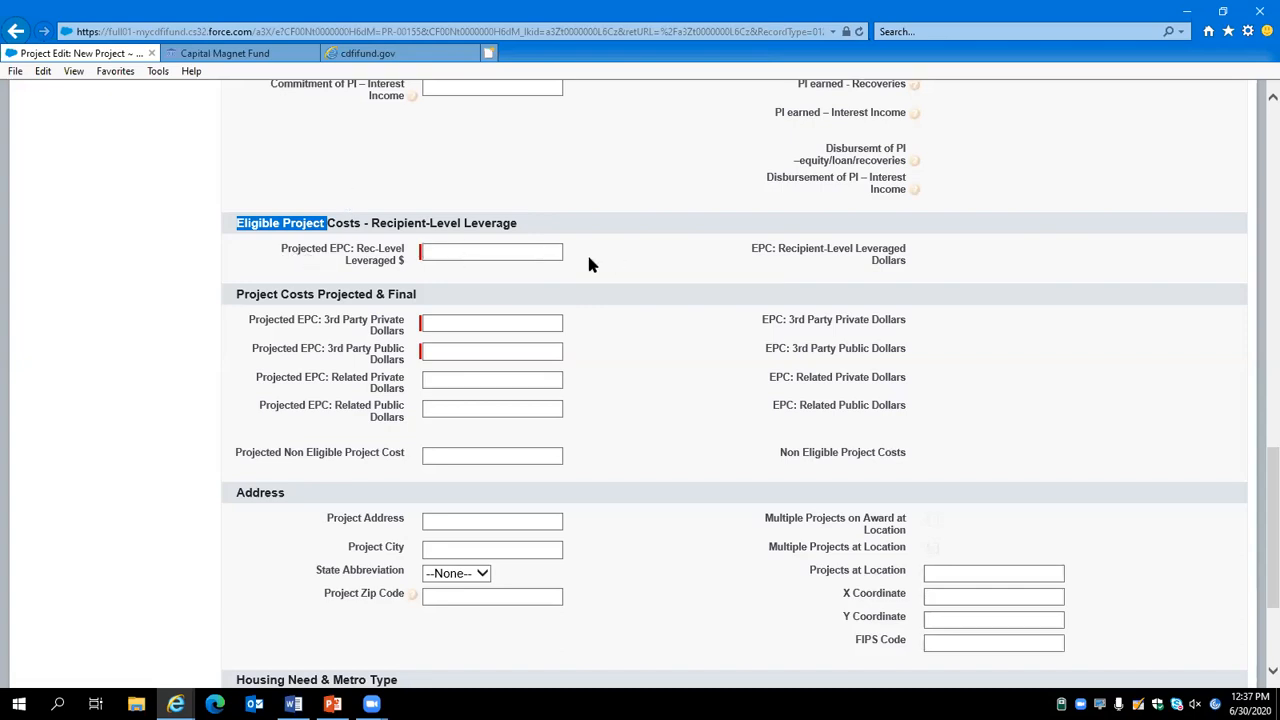
{"action": "left_click", "coordinate": [510, 252]}
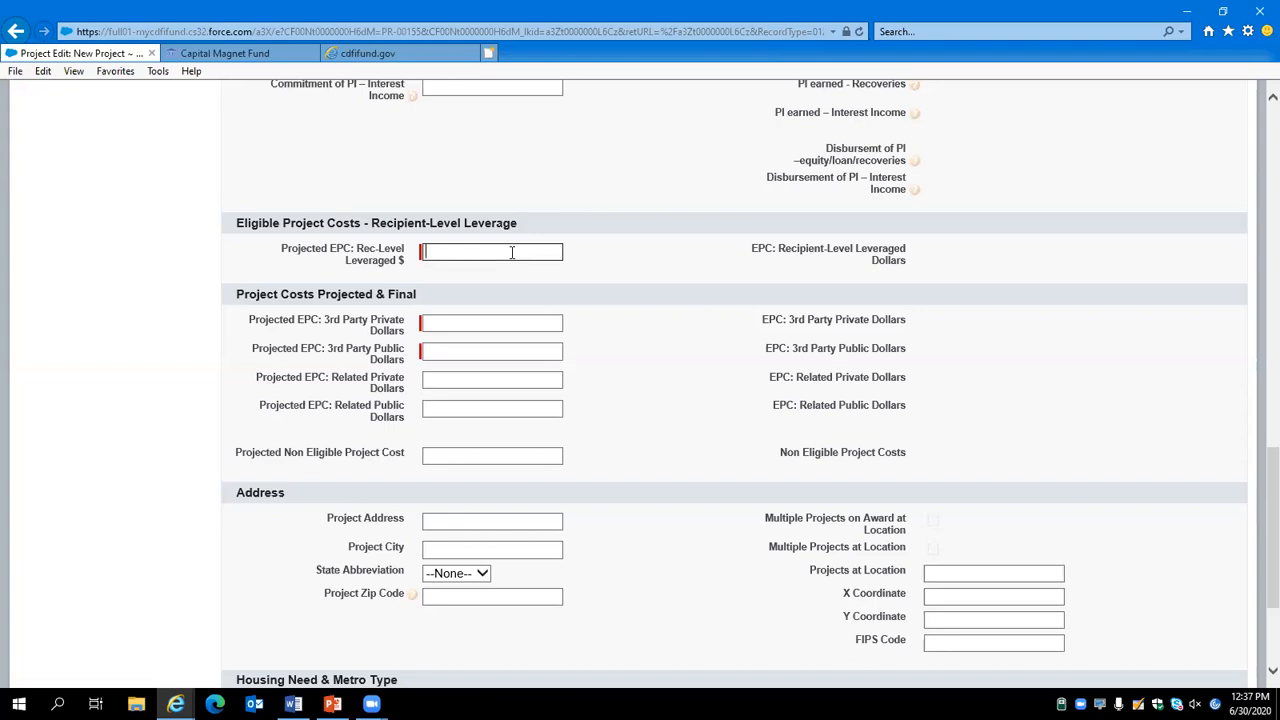
{"action": "scroll", "coordinate": [614, 289], "scroll_direction": "up", "scroll_amount": 3}
{"action": "scroll", "coordinate": [614, 292], "scroll_direction": "down", "scroll_amount": 3}
{"action": "type", "text": "10000"}
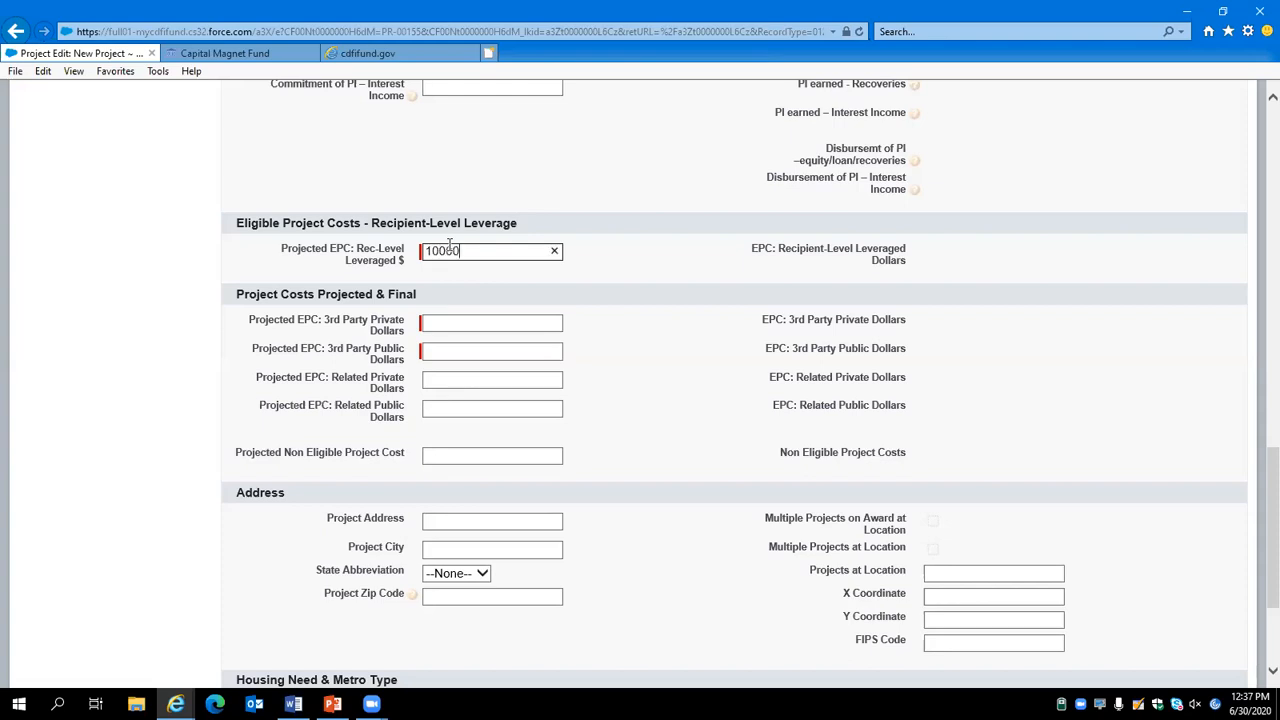
Review the projected 3rd party and related cost fields in the Project Costs Projected & Final section
{"action": "scroll", "coordinate": [533, 285], "scroll_direction": "down", "scroll_amount": 1}
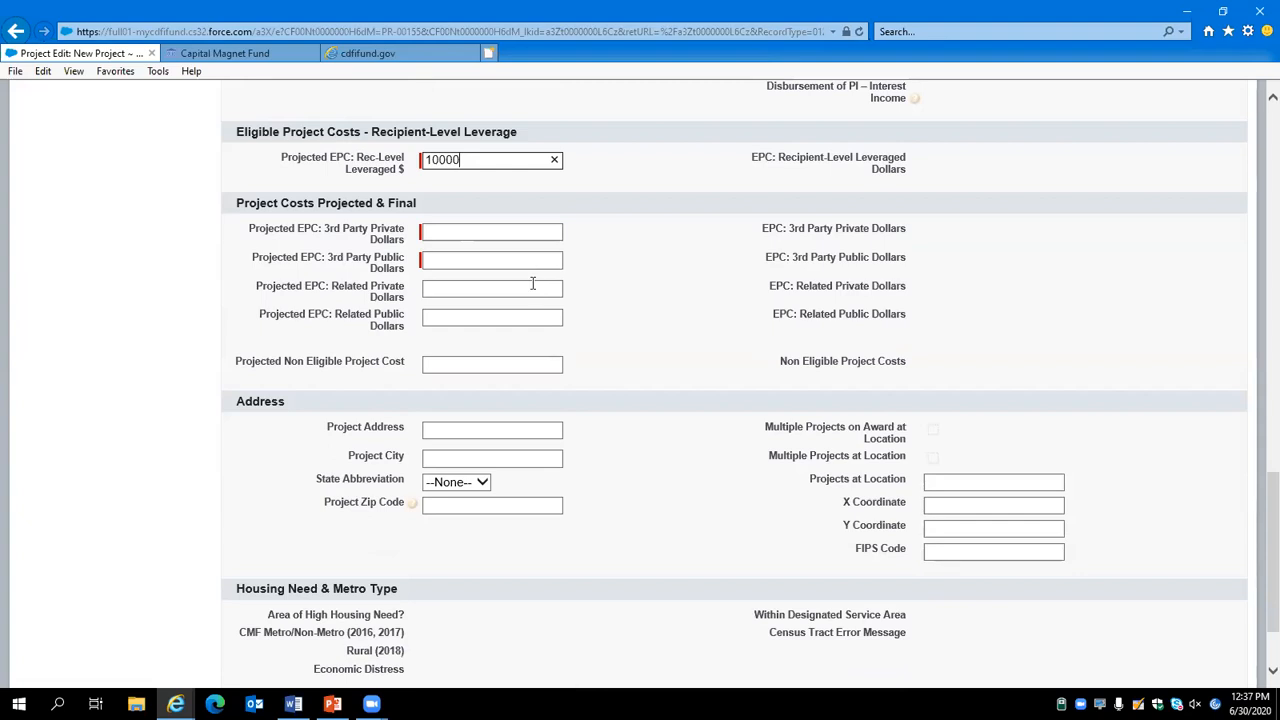
{"action": "left_click_drag", "start_coordinate": [240, 203], "coordinate": [425, 205]}
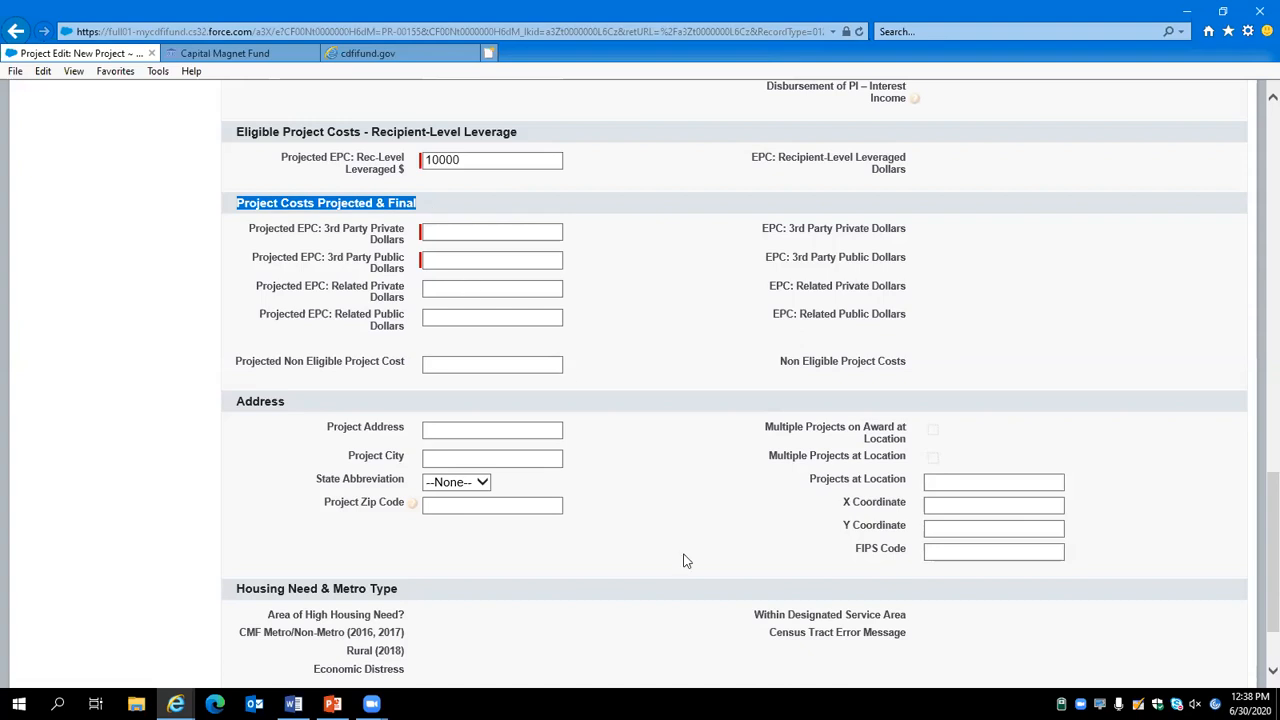
{"action": "scroll", "coordinate": [500, 440], "scroll_direction": "down", "scroll_amount": 2}
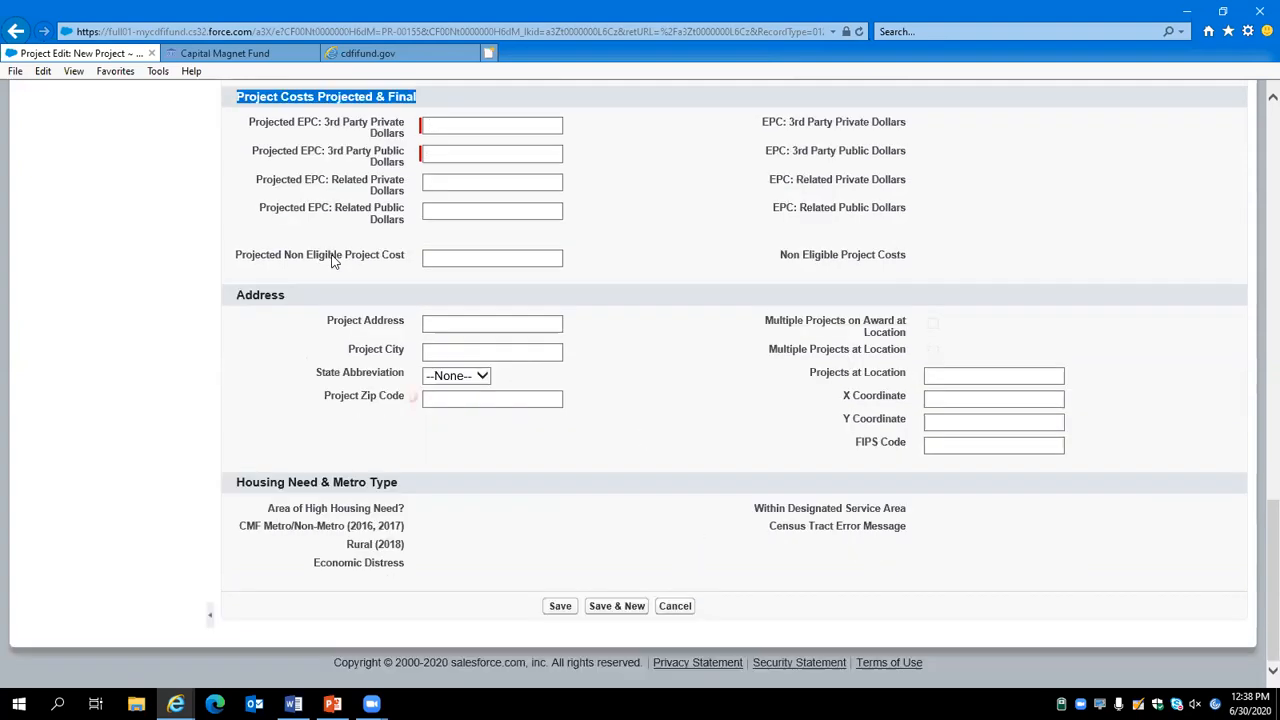
{"action": "scroll", "coordinate": [320, 395], "scroll_direction": "up", "scroll_amount": 3}
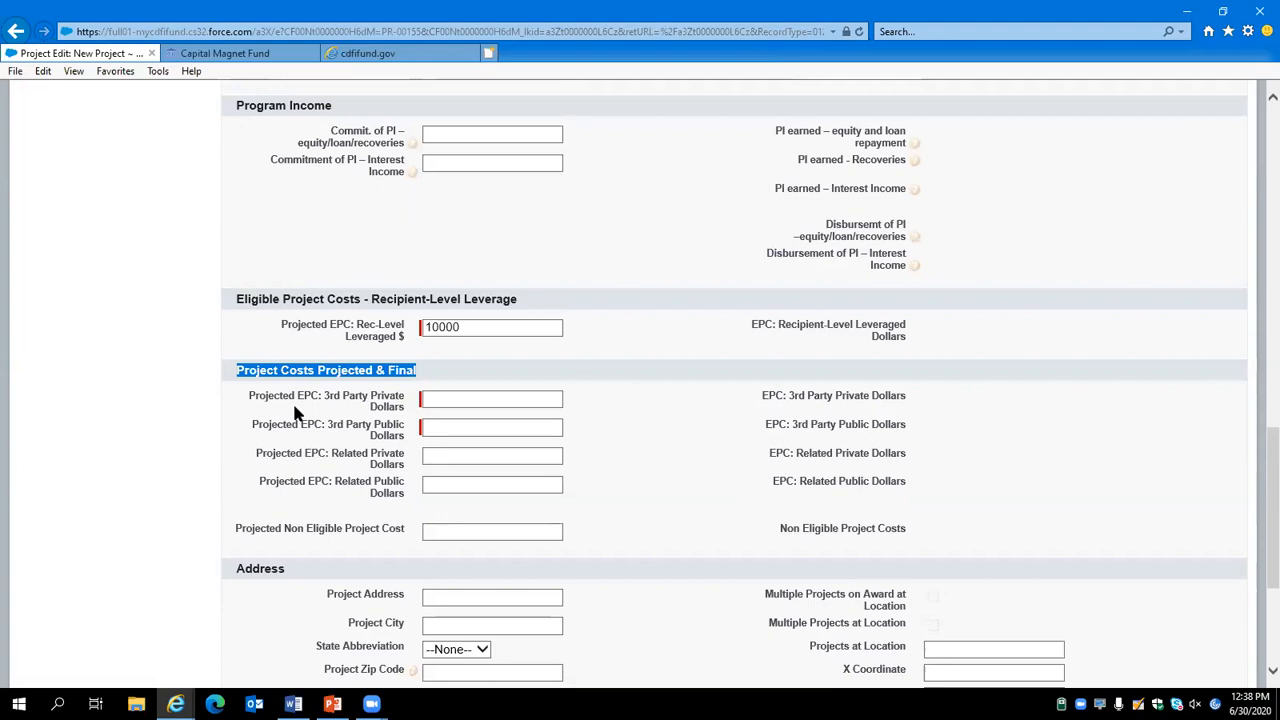
{"action": "scroll", "coordinate": [478, 412], "scroll_direction": "down", "scroll_amount": 2}
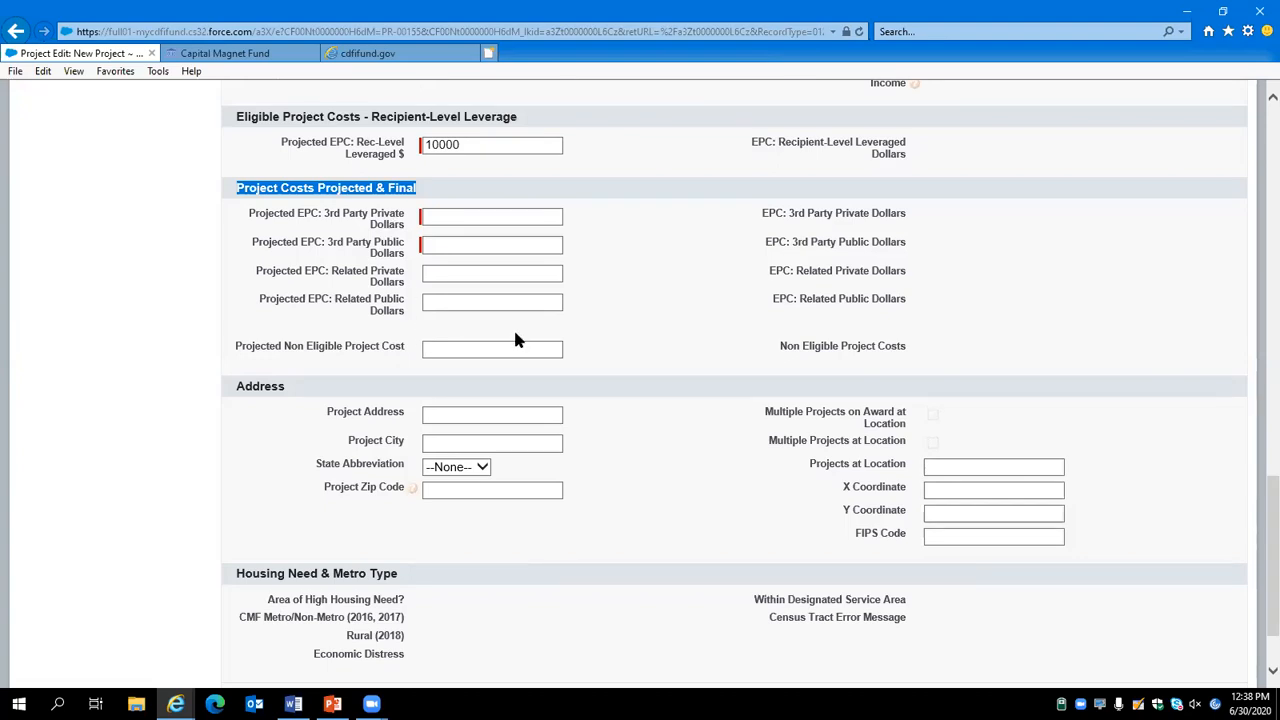
{"action": "left_click", "coordinate": [365, 220]}
{"action": "left_click_drag", "start_coordinate": [366, 214], "coordinate": [328, 213]}
{"action": "left_click", "coordinate": [358, 273]}
{"action": "left_click_drag", "start_coordinate": [358, 273], "coordinate": [333, 269]}
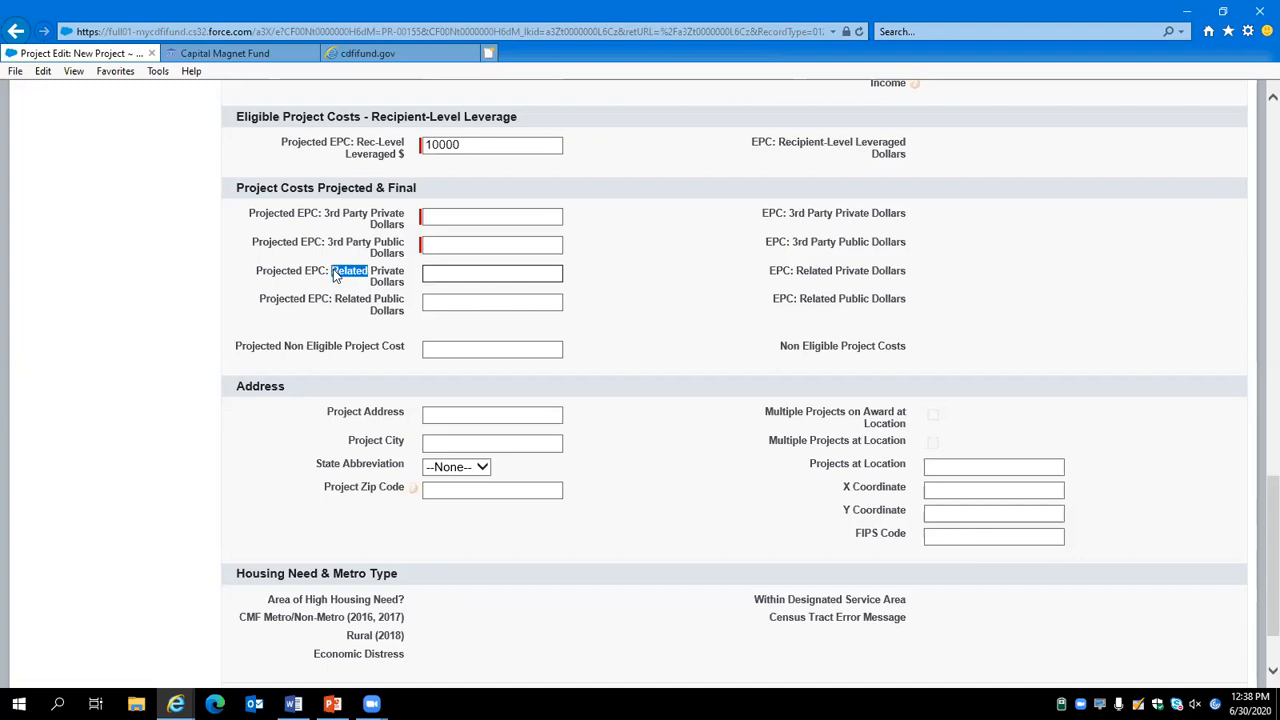
Set the projected 3rd party private dollars to 150000 and the projected 3rd party public dollars to 10000
{"action": "left_click", "coordinate": [453, 216]}
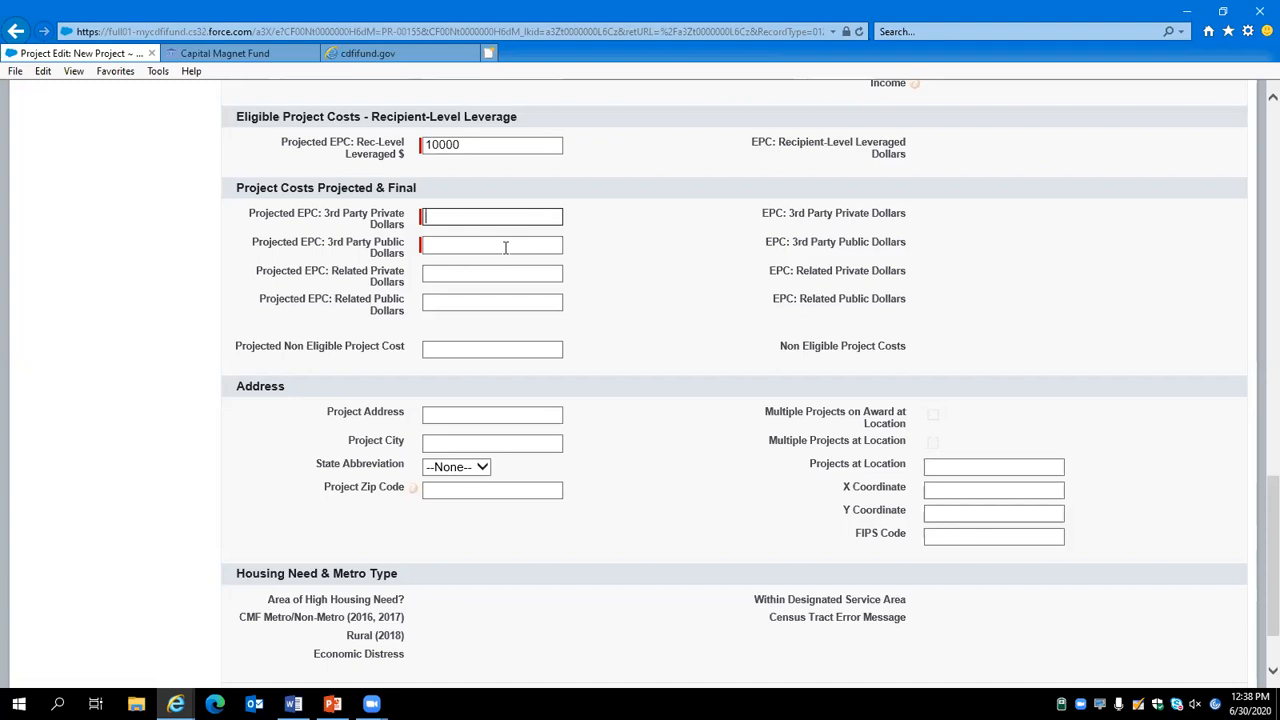
{"action": "type", "text": "150000"}
{"action": "left_click", "coordinate": [484, 245]}
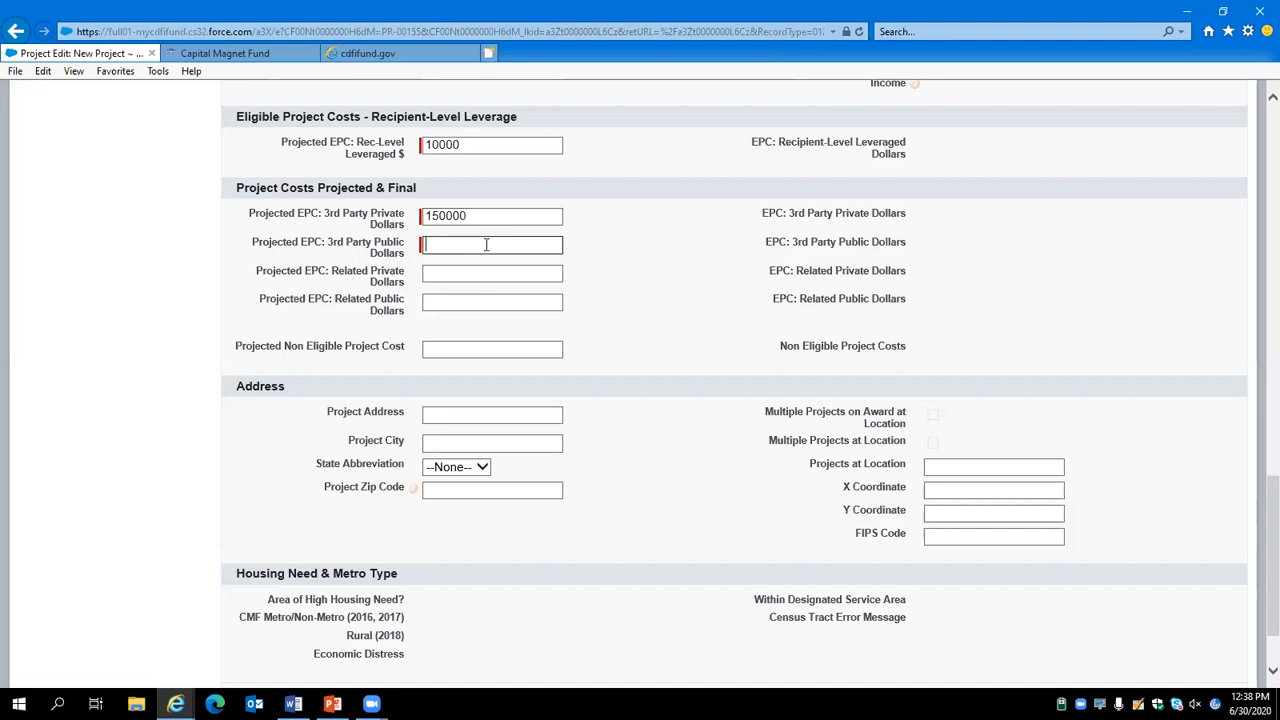
{"action": "type", "text": "10000"}
{"action": "left_click", "coordinate": [472, 277]}
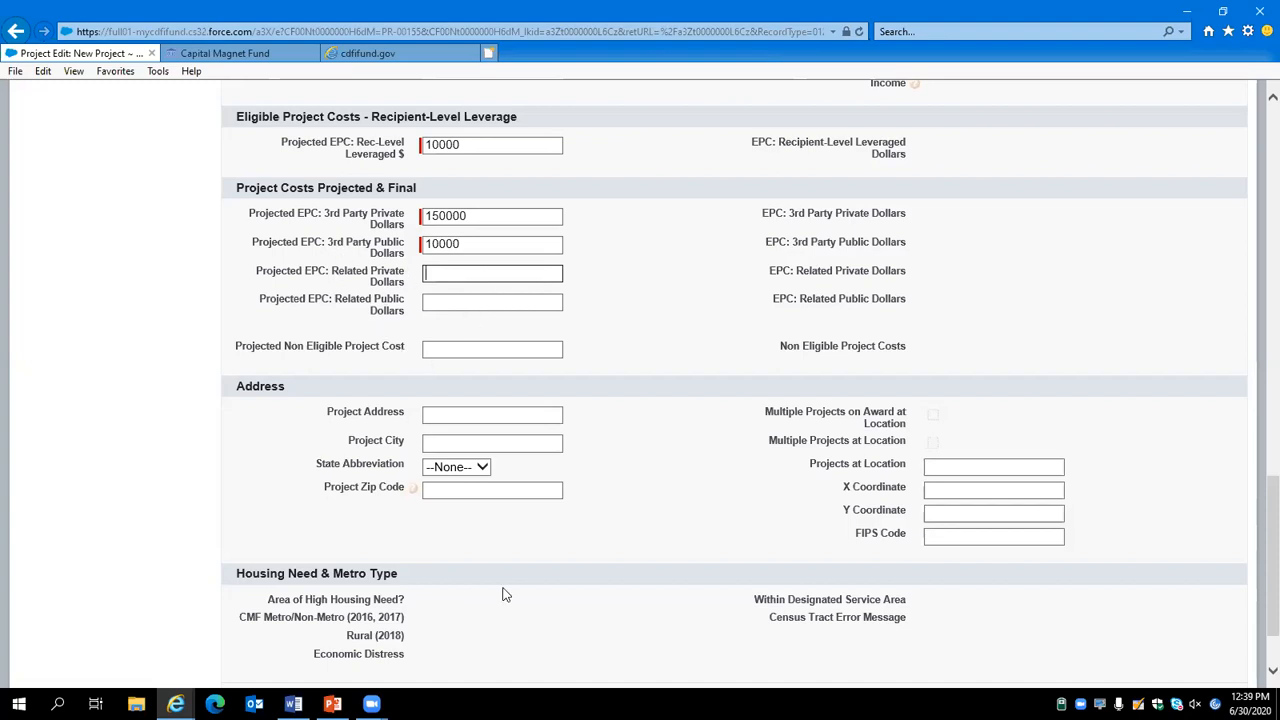
Enter the project's street address and city, and choose MO as the state abbreviation
{"action": "scroll", "coordinate": [620, 450], "scroll_direction": "down", "scroll_amount": 2}
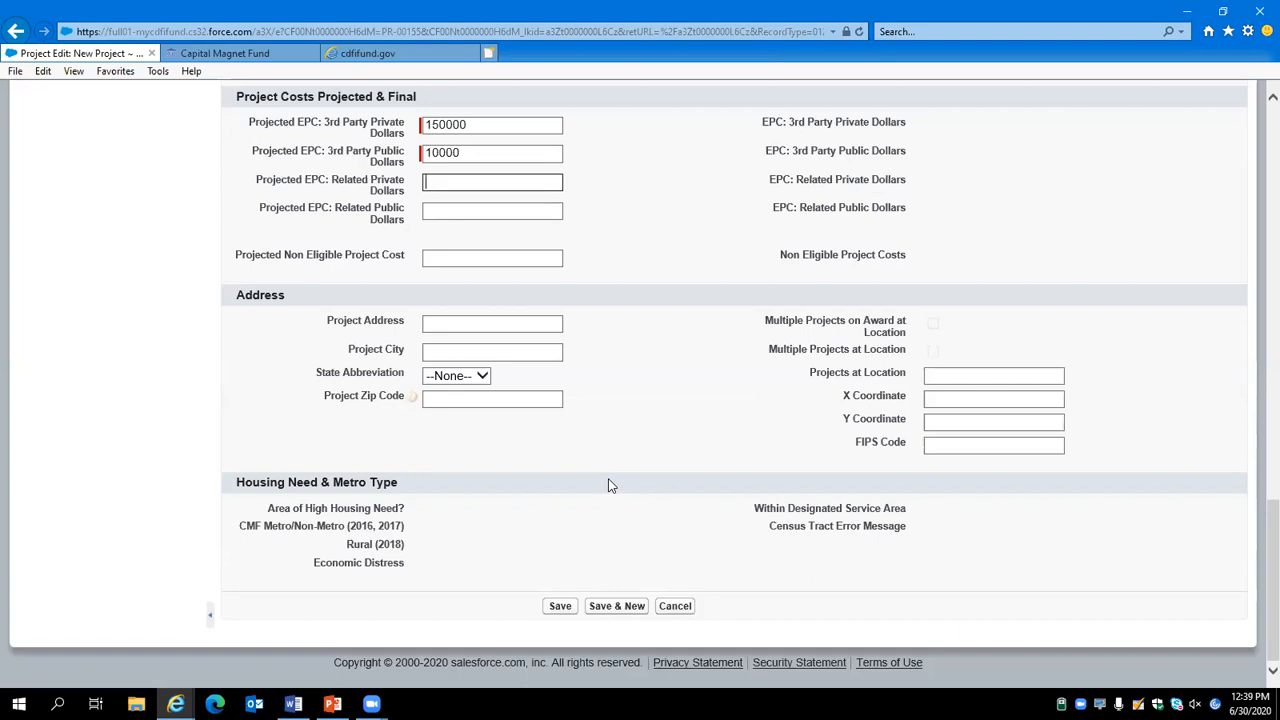
{"action": "left_click", "coordinate": [430, 325]}
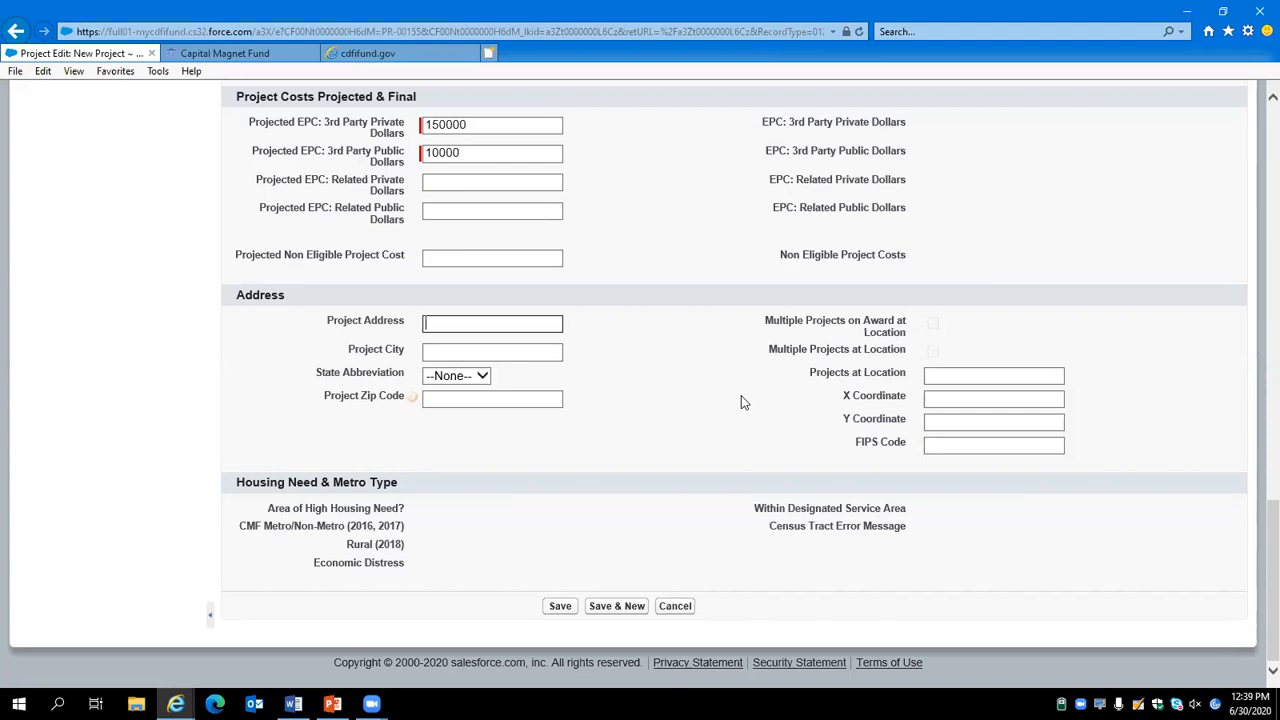
{"action": "type", "text": "123 Hilltop Lane"}
{"action": "key", "text": "Tab"}
{"action": "type", "text": "Kansas City"}
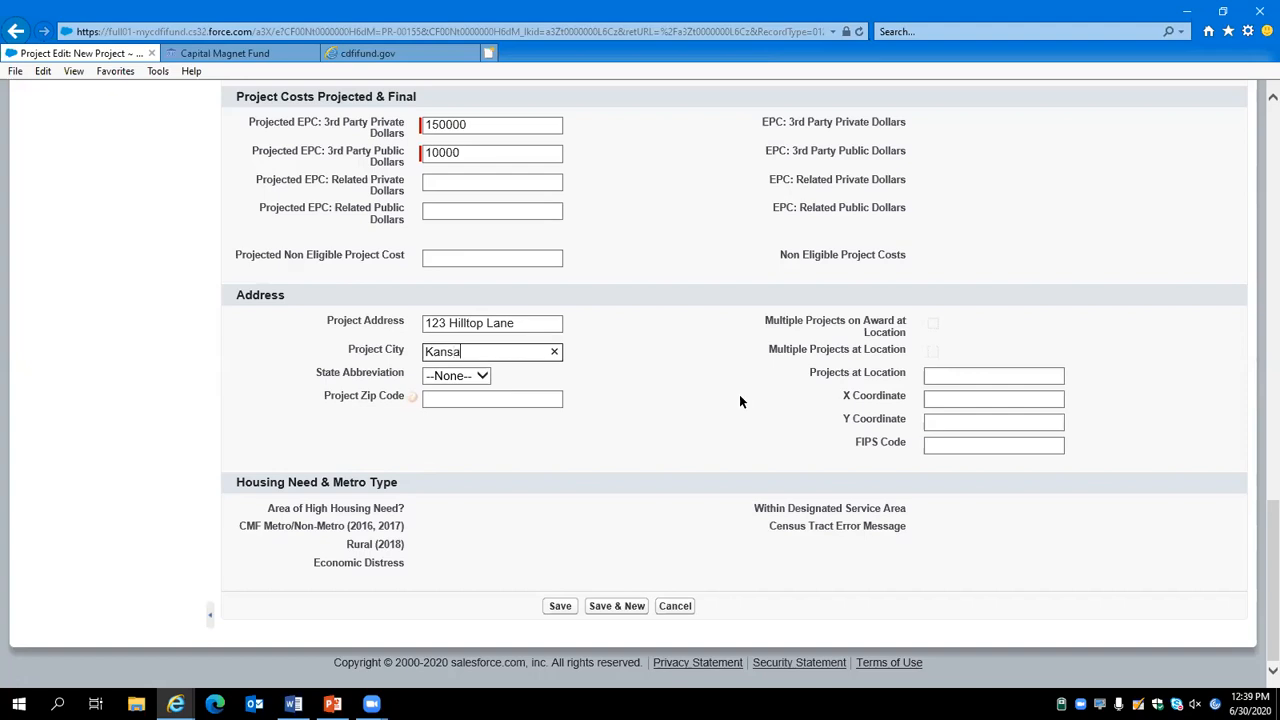
{"action": "key", "text": "Tab"}
{"action": "key", "text": "m"}
{"action": "key", "text": "m"}
{"action": "key", "text": "m"}
{"action": "key", "text": "m"}
{"action": "key", "text": "m"}
{"action": "key", "text": "m"}
{"action": "key", "text": "Tab"}
Enter the project's zip code and save the new homeownership housing project
{"action": "type", "text": "645"}
{"action": "key", "text": "BackSpace"}
{"action": "key", "text": "BackSpace"}
{"action": "key", "text": "BackSpace"}
{"action": "left_click", "coordinate": [486, 392]}
{"action": "type", "text": "64106"}
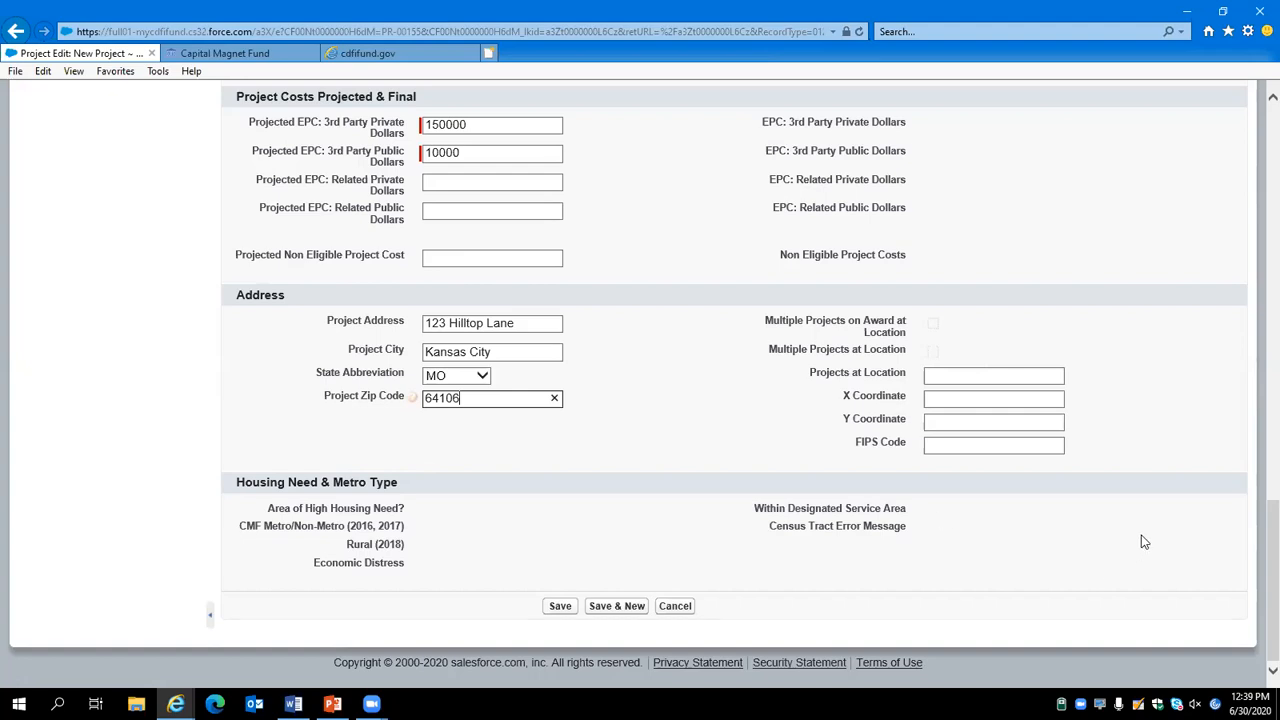
{"action": "left_click", "coordinate": [560, 606]}
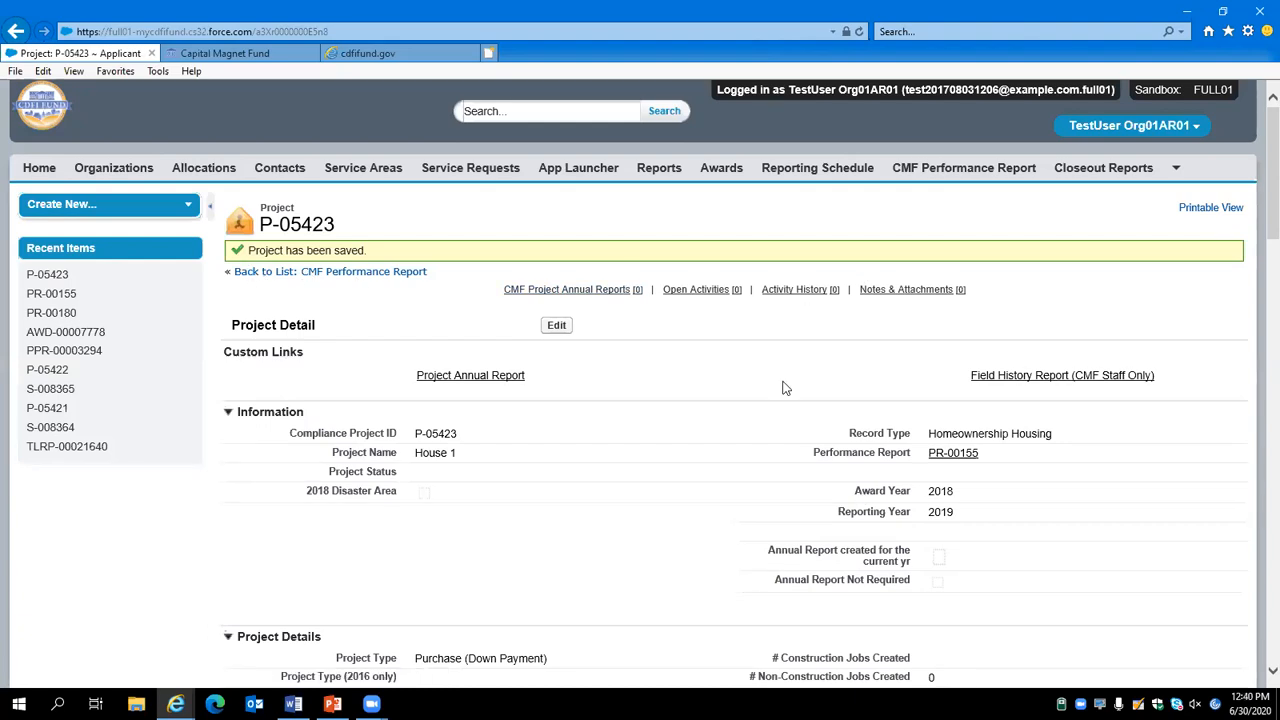
{"action": "left_click_drag", "start_coordinate": [240, 256], "coordinate": [365, 268]}
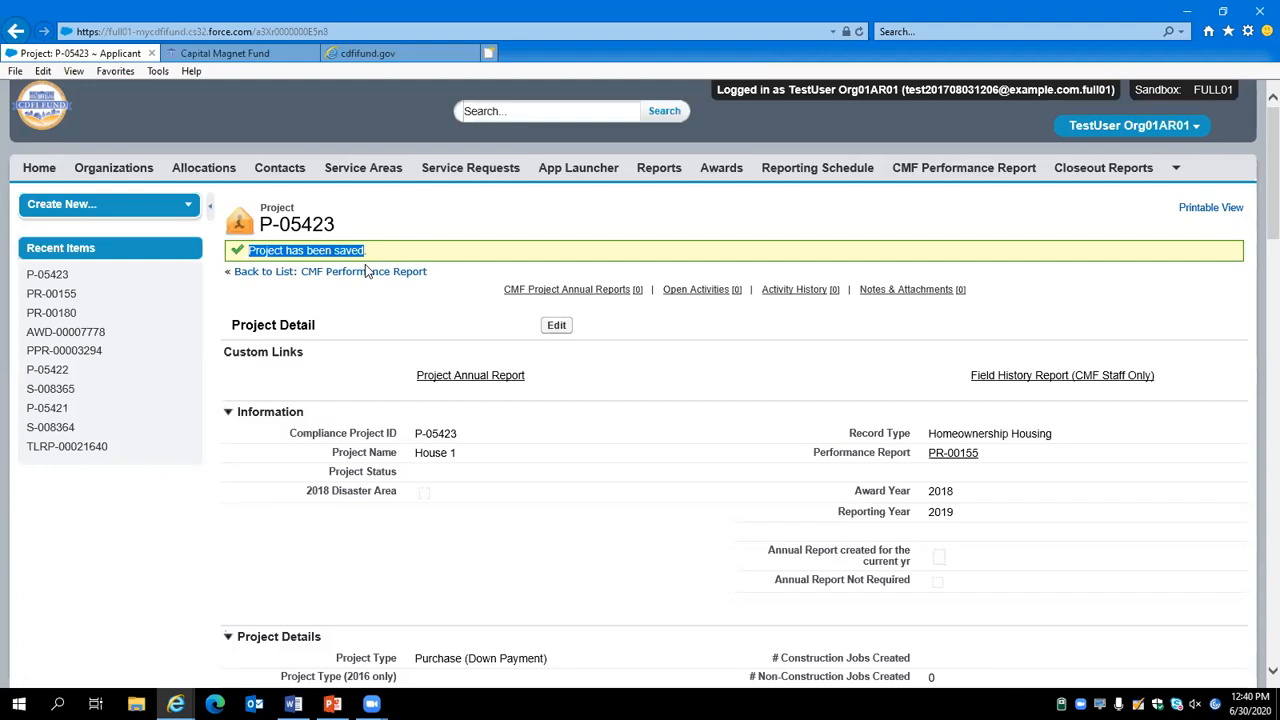
Look over the saved House 1 project record and open its linked performance report
{"action": "scroll", "coordinate": [500, 490], "scroll_direction": "down", "scroll_amount": 2}
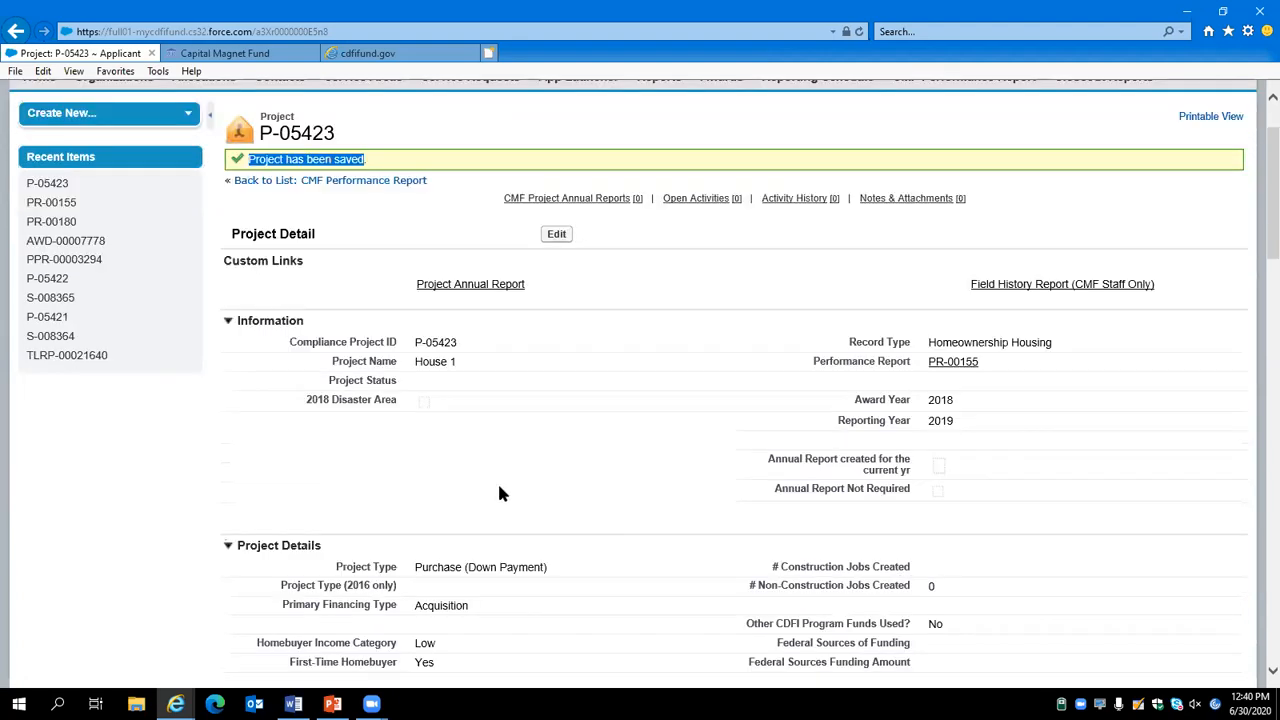
{"action": "scroll", "coordinate": [506, 492], "scroll_direction": "down", "scroll_amount": 4}
{"action": "scroll", "coordinate": [543, 534], "scroll_direction": "up", "scroll_amount": 5}
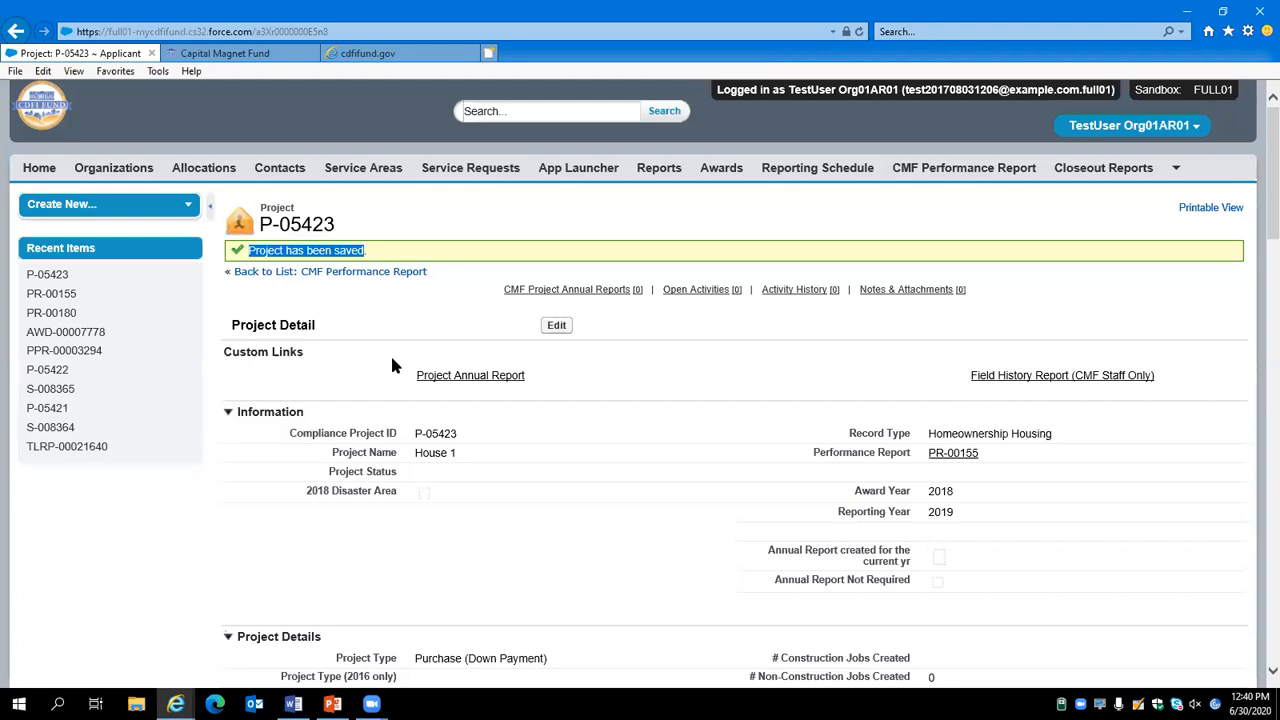
{"action": "left_click", "coordinate": [948, 456]}
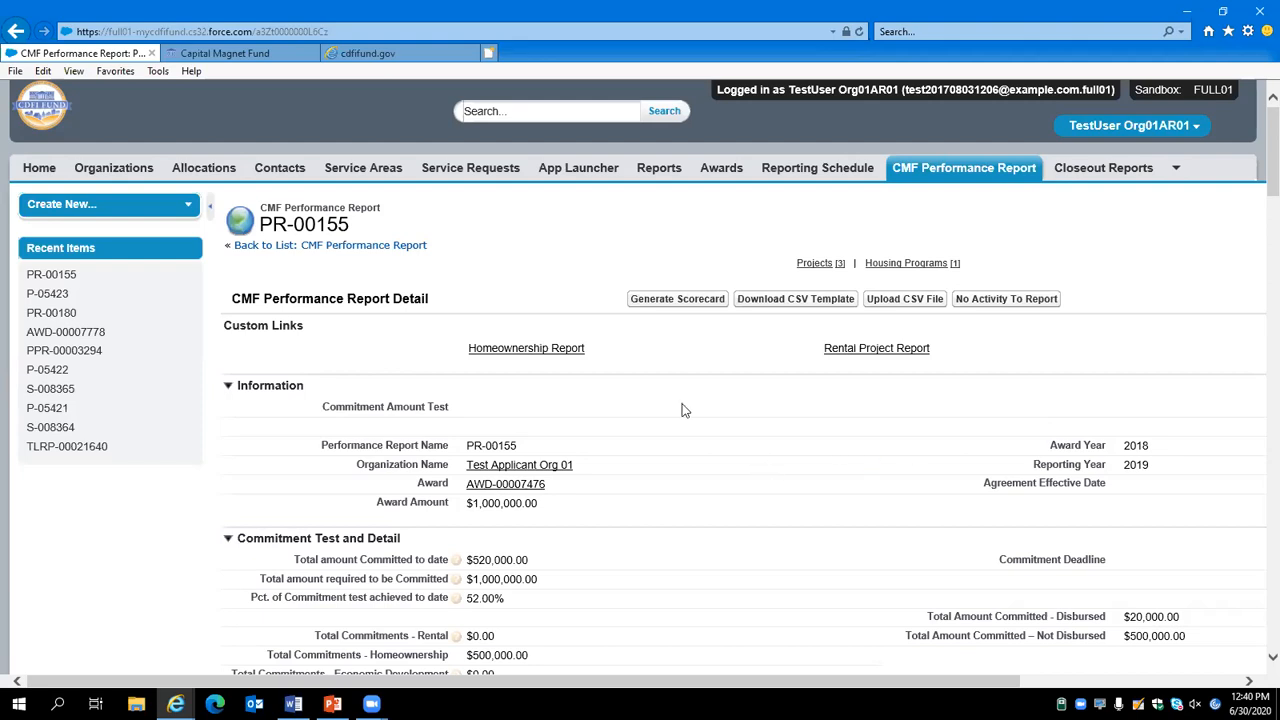
Try to generate the performance report's scorecard, then return to the report
{"action": "left_click", "coordinate": [656, 311]}
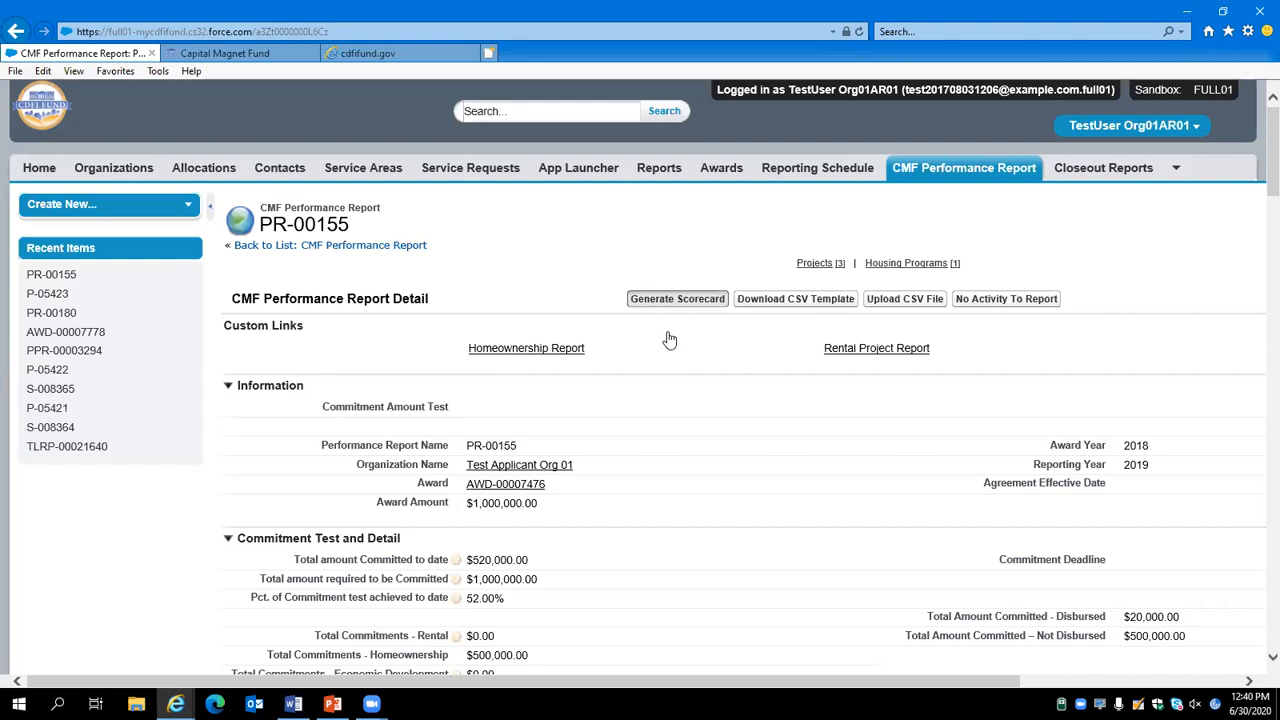
{"action": "left_click", "coordinate": [668, 310]}
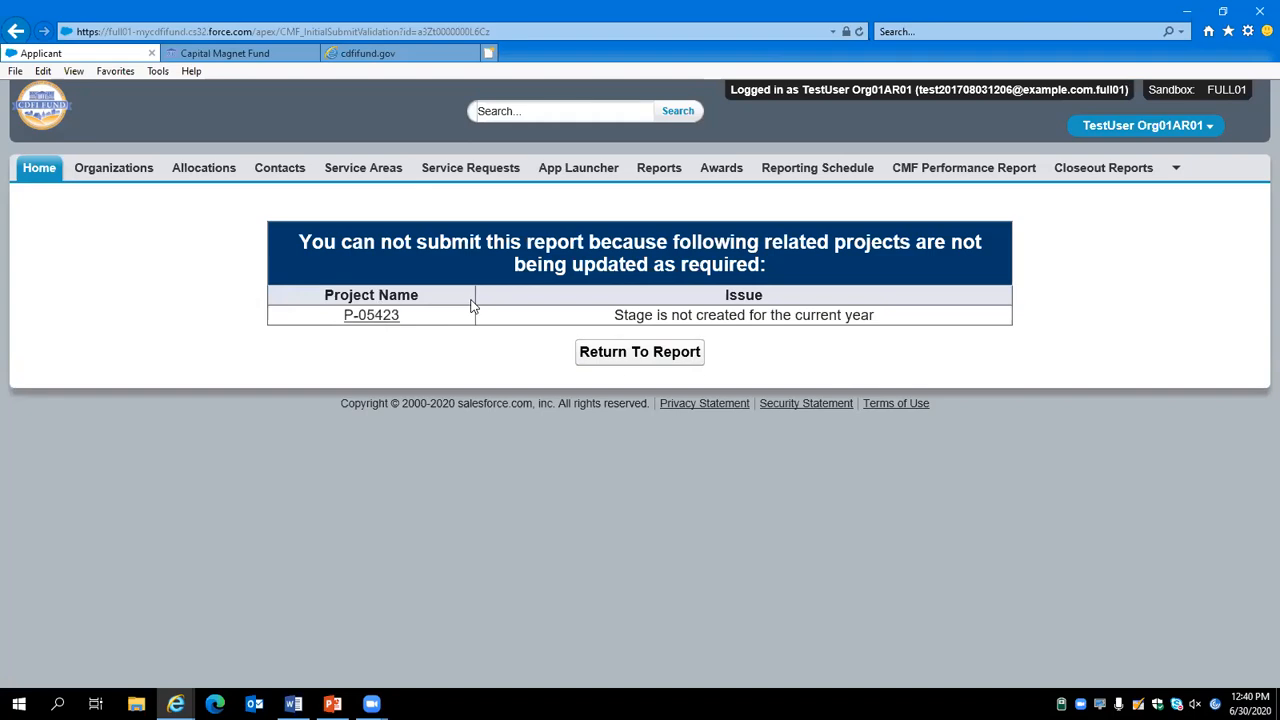
{"action": "left_click_drag", "start_coordinate": [560, 315], "coordinate": [845, 320]}
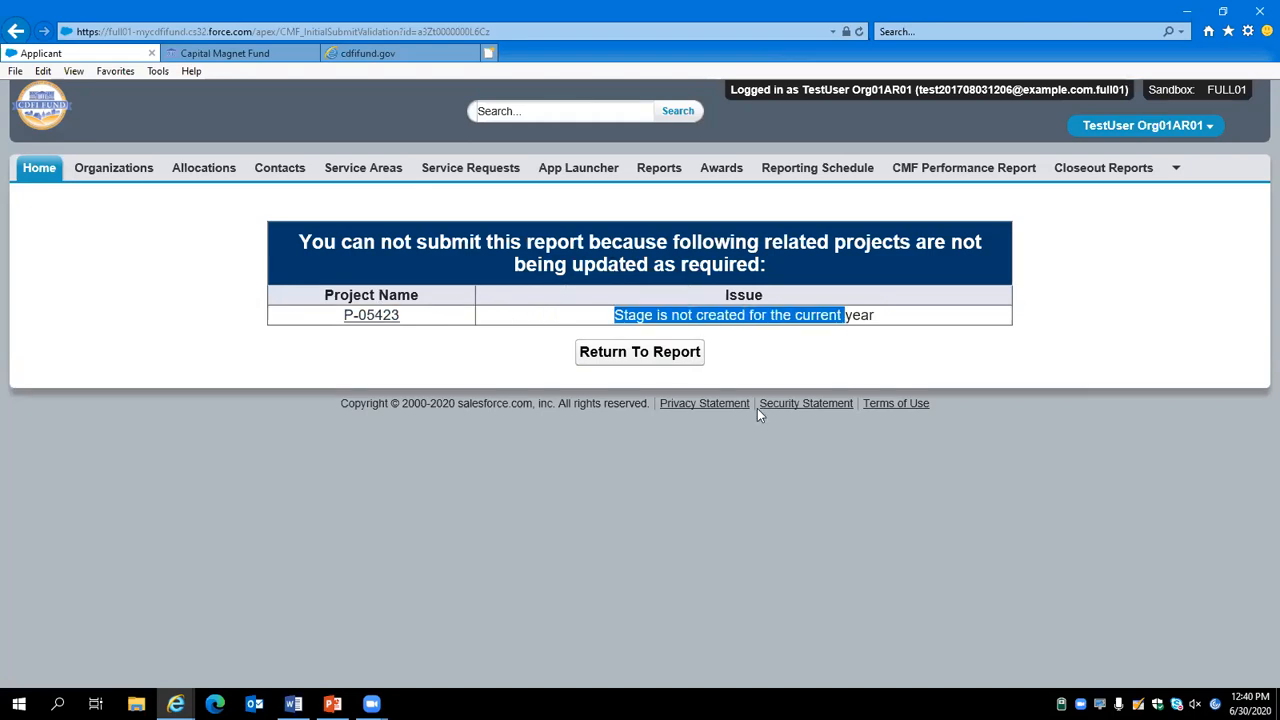
{"action": "left_click", "coordinate": [674, 360]}
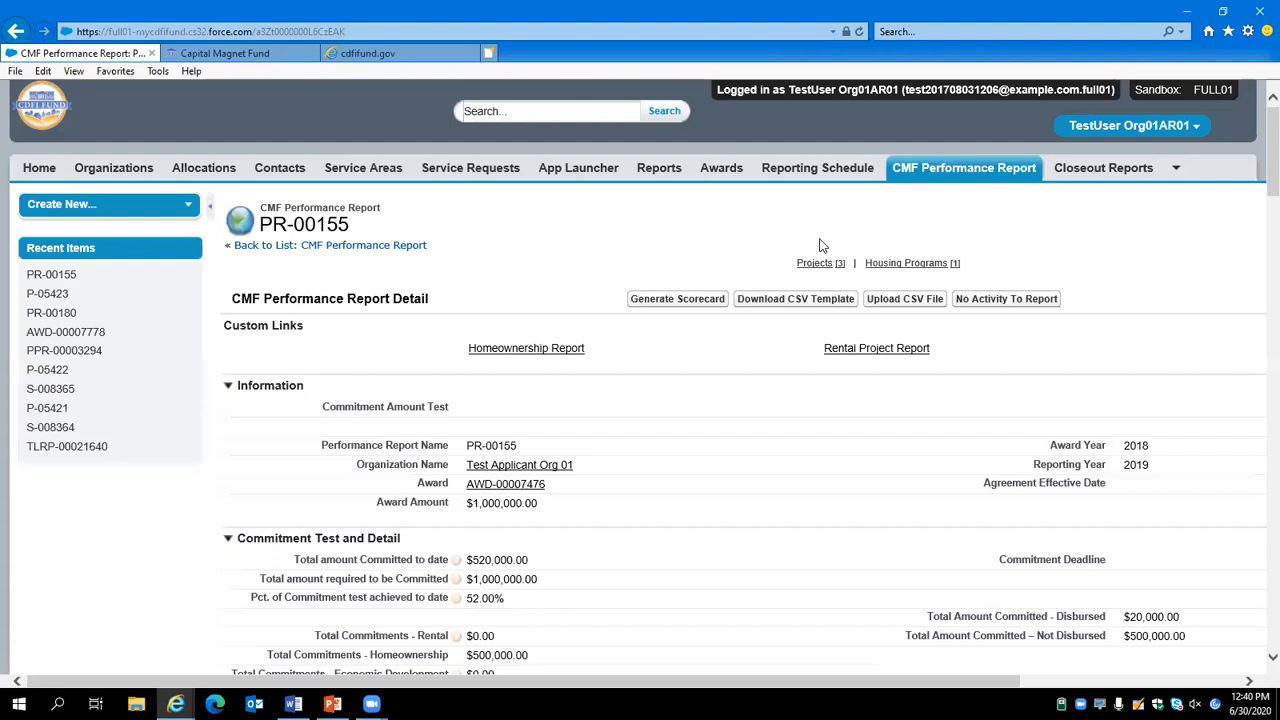
Open the House 1 project from the report's projects and start a new CMF project annual report for it
{"action": "mouse_move", "coordinate": [838, 266]}
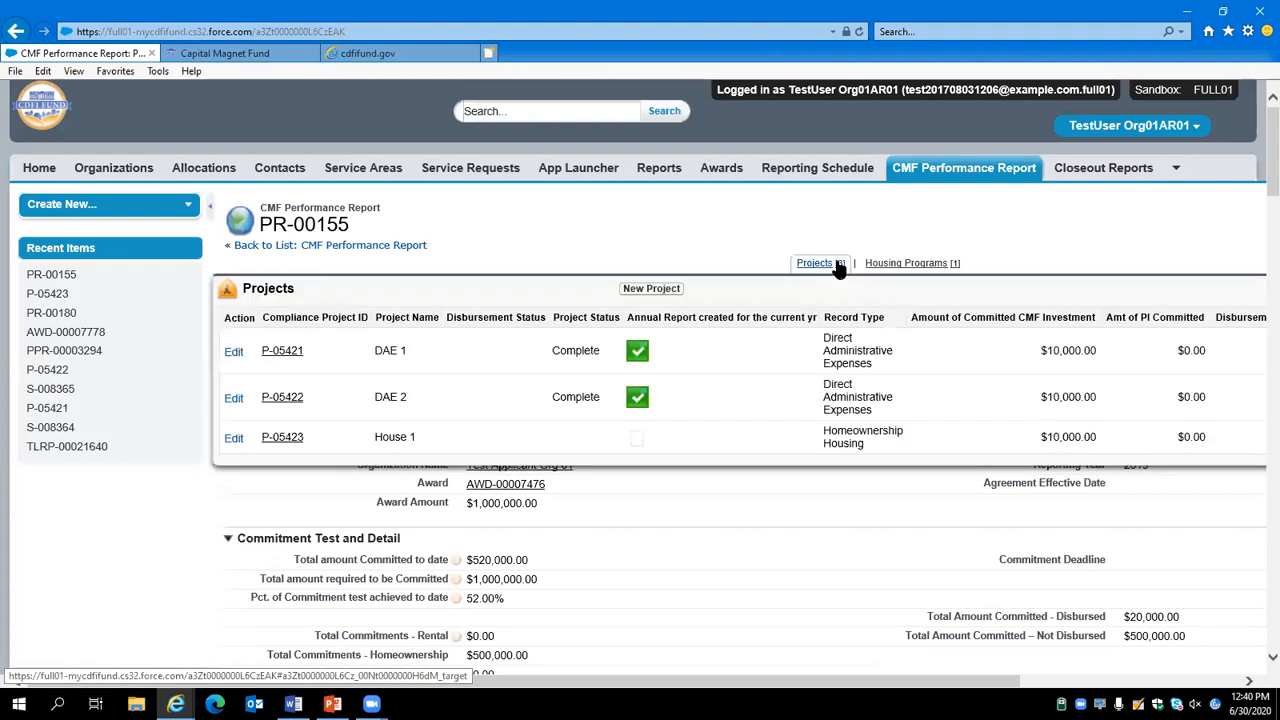
{"action": "left_click", "coordinate": [283, 440]}
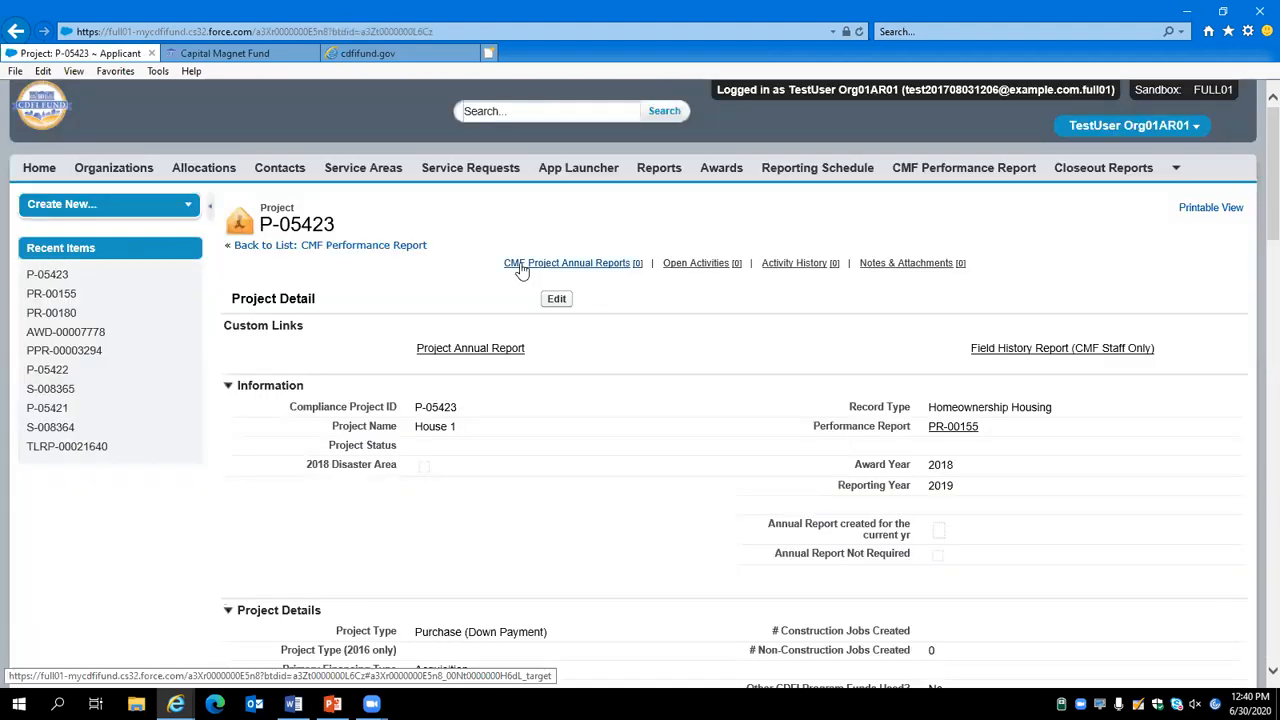
{"action": "mouse_move", "coordinate": [521, 270]}
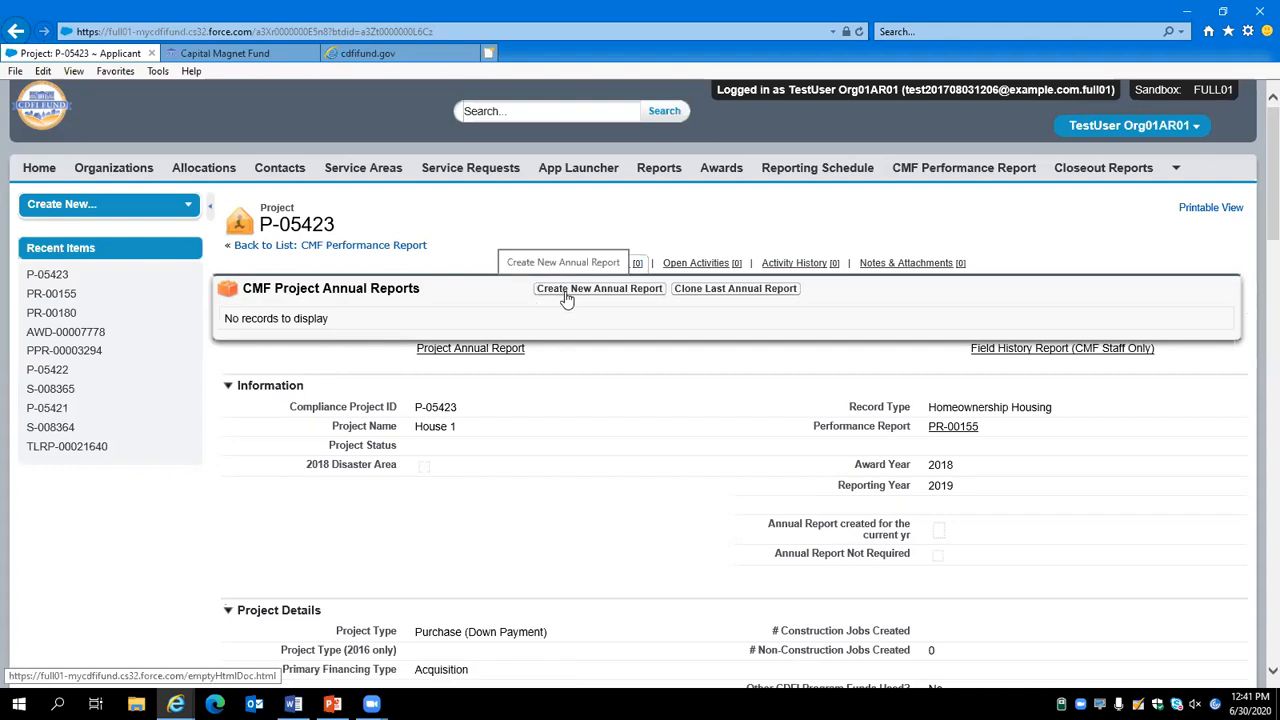
{"action": "left_click", "coordinate": [566, 290]}
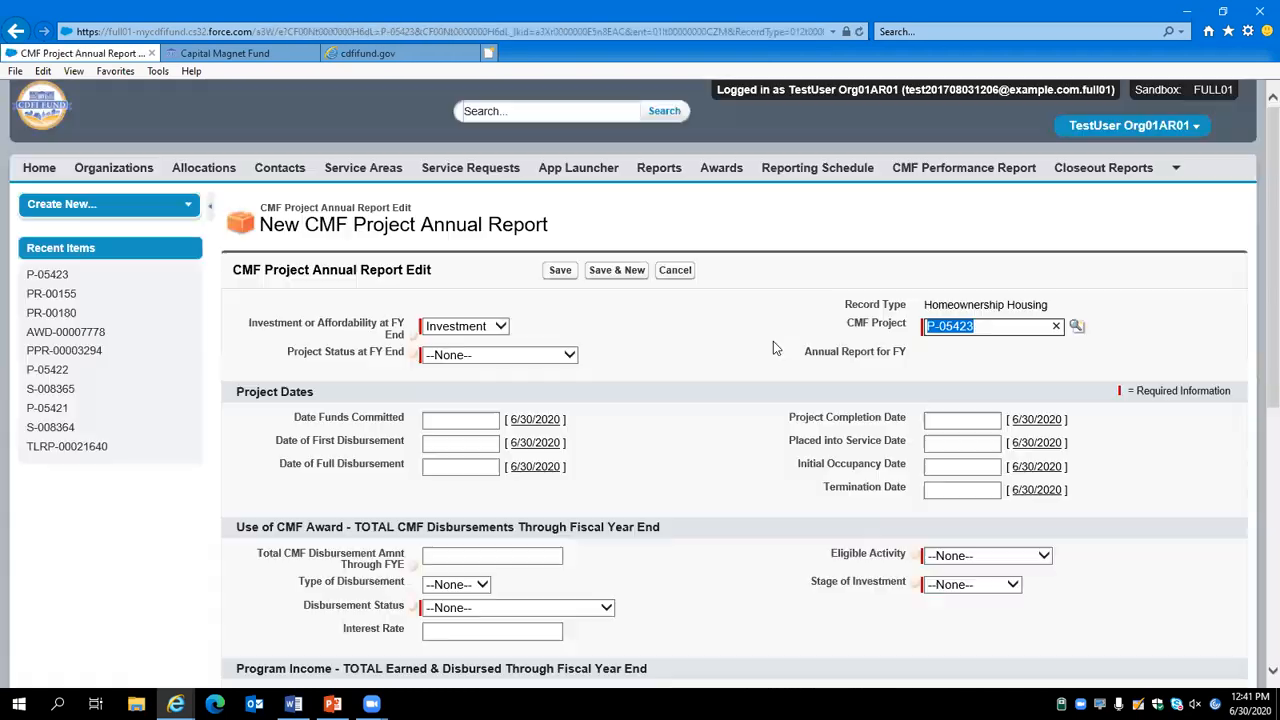
Set the annual report's fiscal-year-end phase to Investment, project status to Committed, and Date Funds Committed to 6/30/2020
{"action": "scroll", "coordinate": [757, 339], "scroll_direction": "down", "scroll_amount": 1}
{"action": "scroll", "coordinate": [754, 332], "scroll_direction": "down", "scroll_amount": 1}
{"action": "scroll", "coordinate": [754, 333], "scroll_direction": "up", "scroll_amount": 1}
{"action": "scroll", "coordinate": [756, 344], "scroll_direction": "down", "scroll_amount": 1}
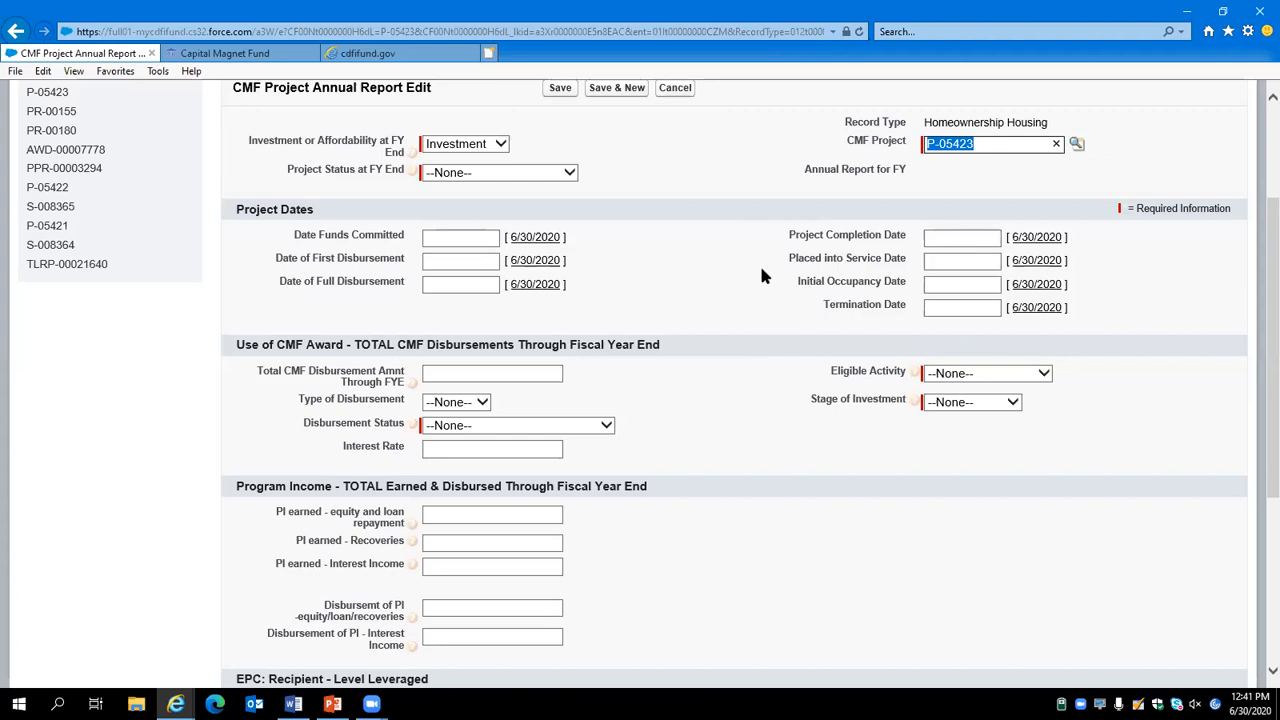
{"action": "left_click", "coordinate": [479, 146]}
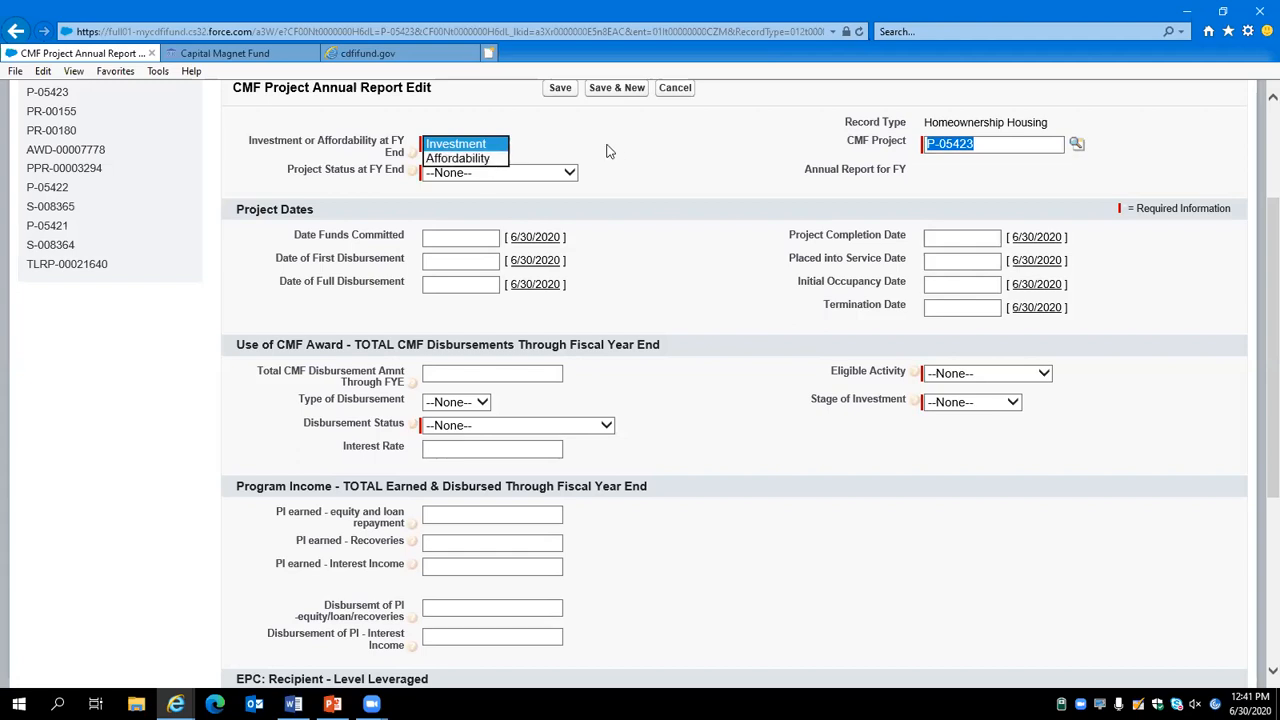
{"action": "left_click", "coordinate": [489, 144]}
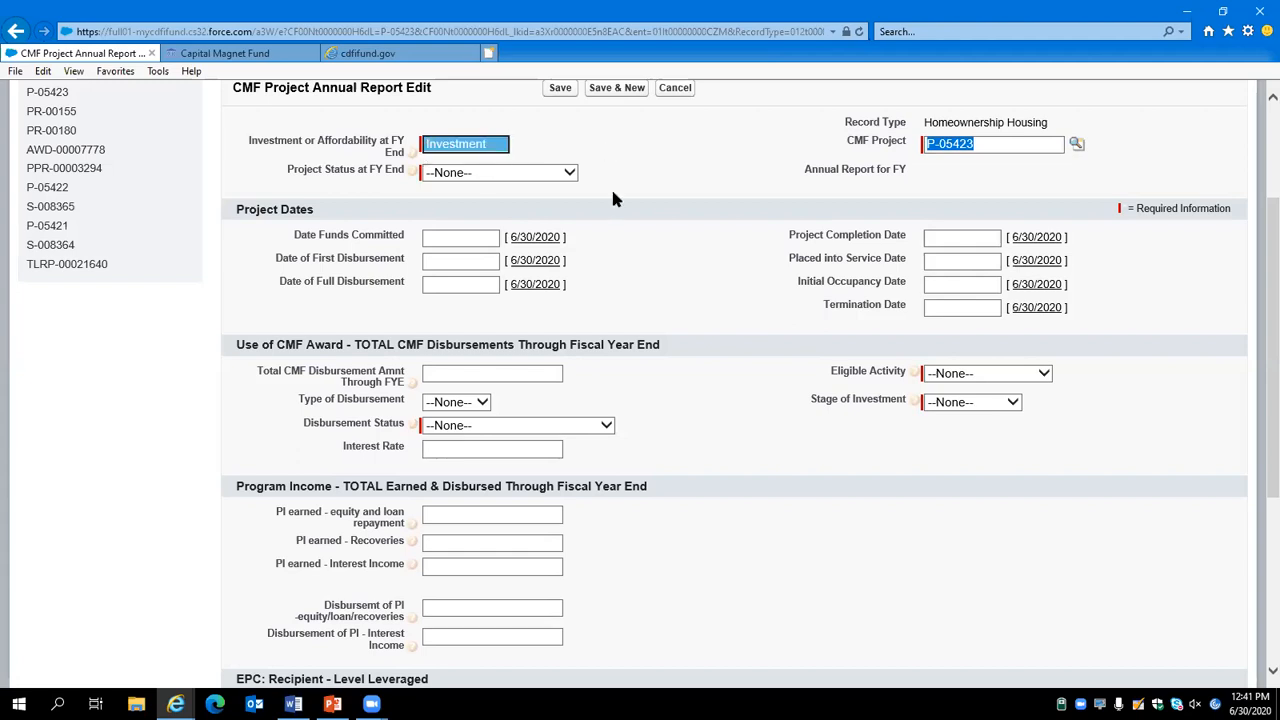
{"action": "left_click", "coordinate": [541, 173]}
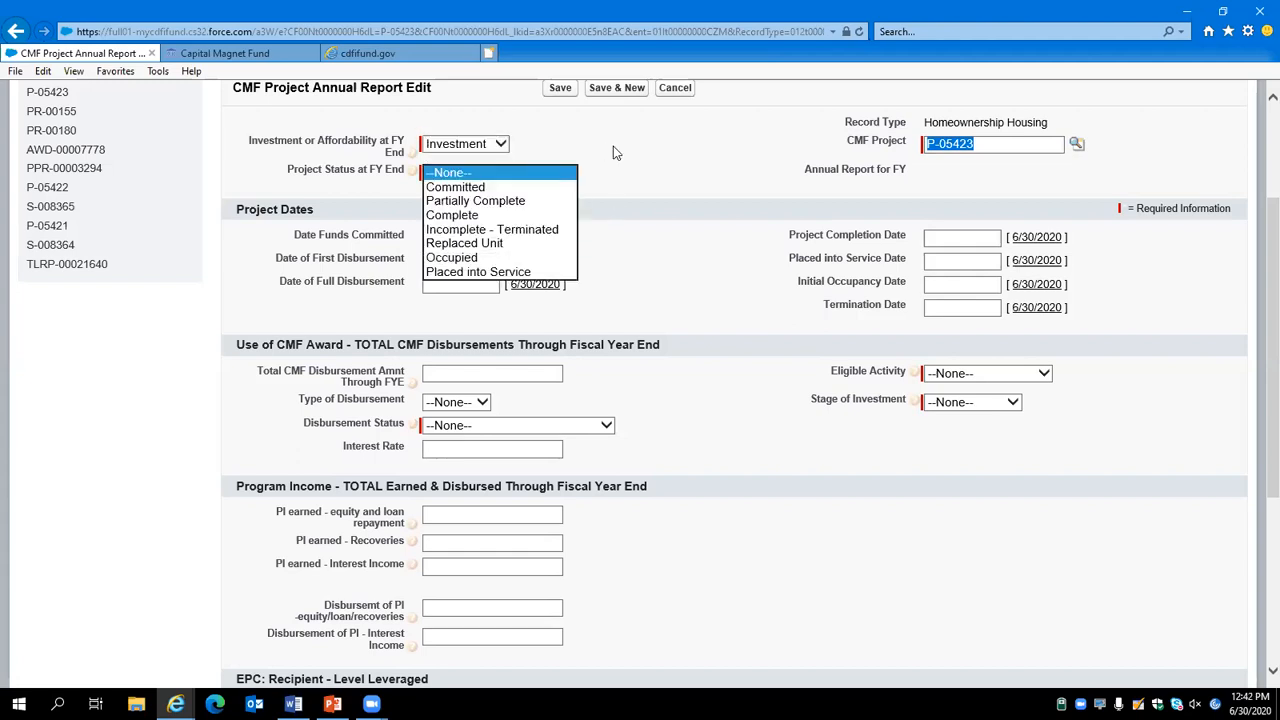
{"action": "left_click", "coordinate": [483, 190]}
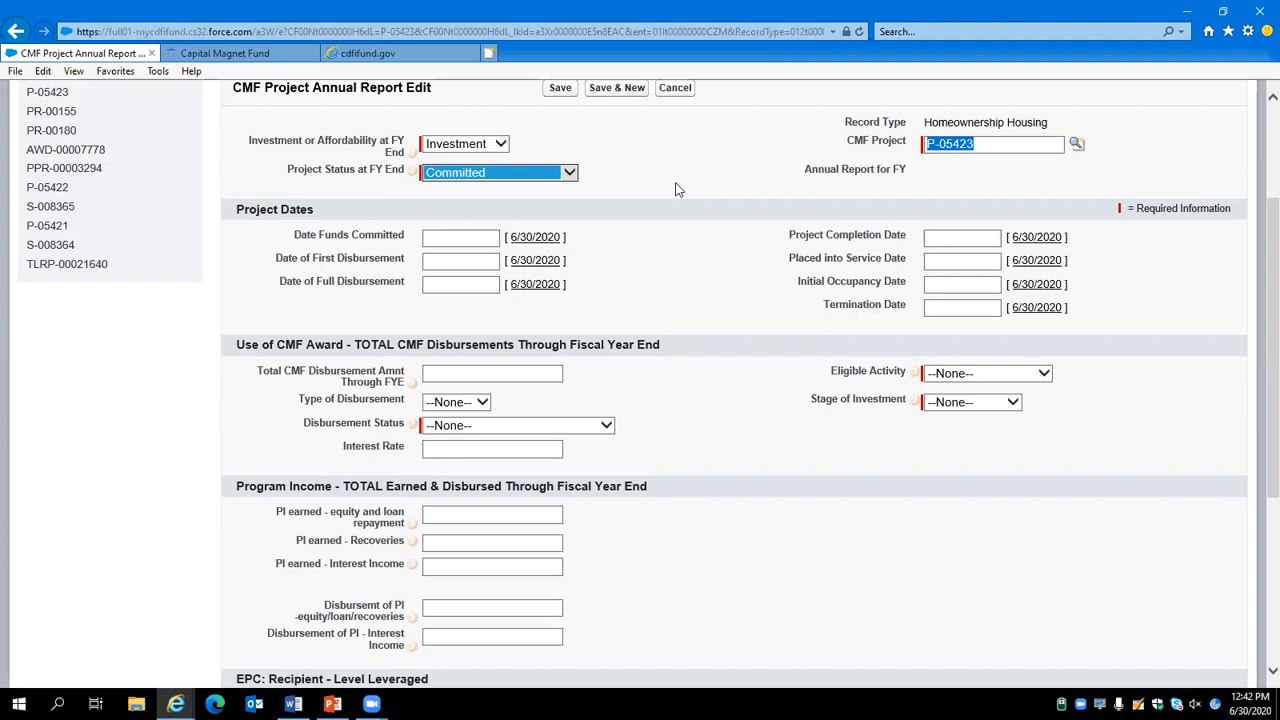
{"action": "left_click", "coordinate": [367, 225]}
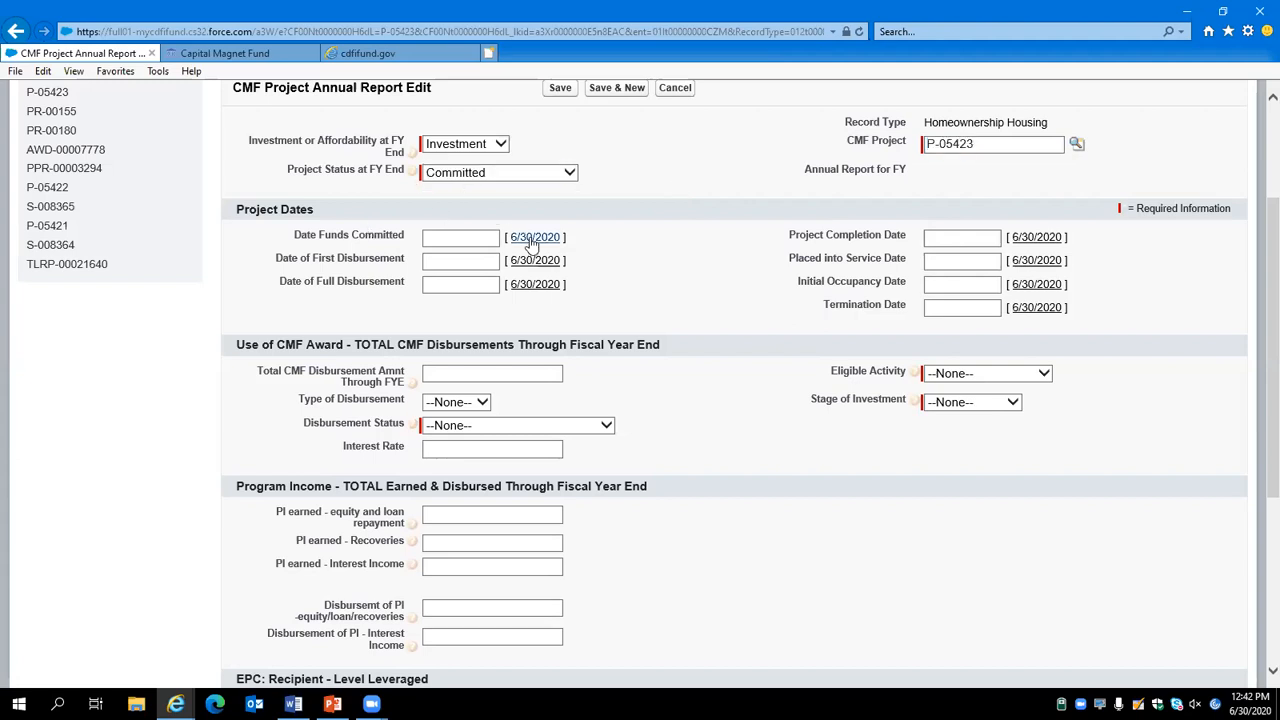
{"action": "left_click", "coordinate": [537, 239]}
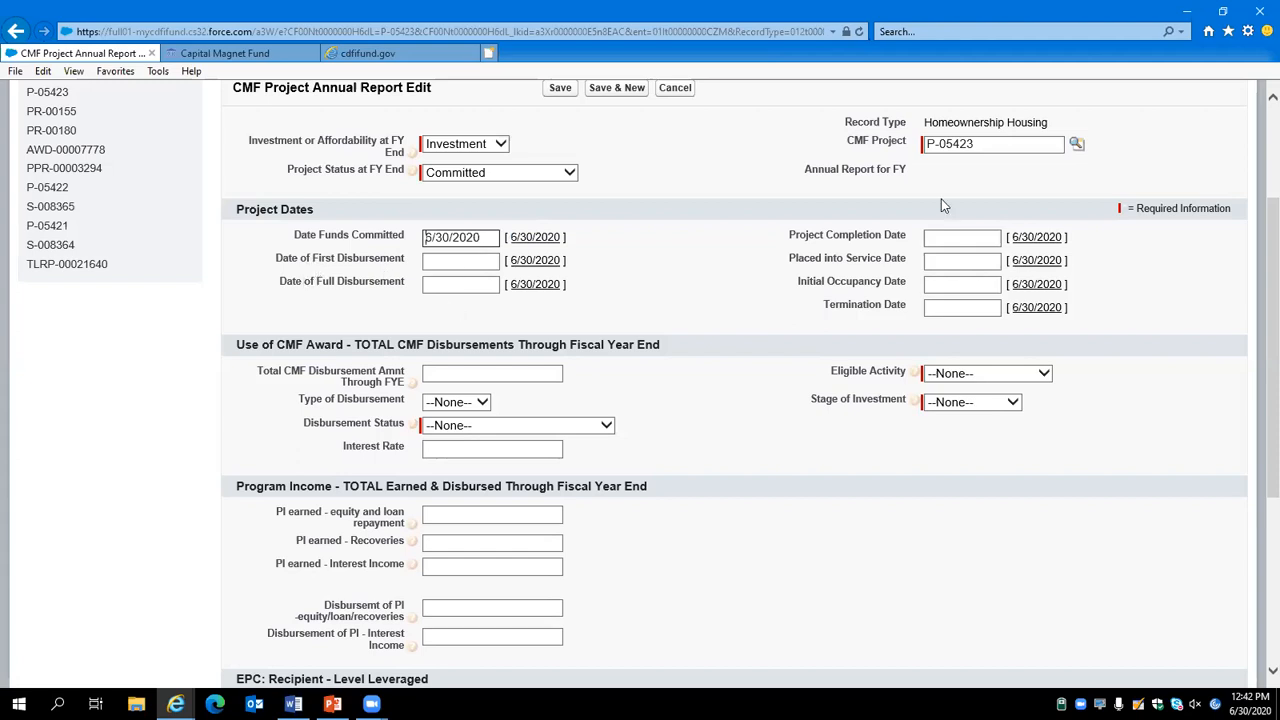
Set the type of disbursement to Grant and the disbursement status to Committed - Not Yet Disbursed
{"action": "scroll", "coordinate": [652, 330], "scroll_direction": "down", "scroll_amount": 1}
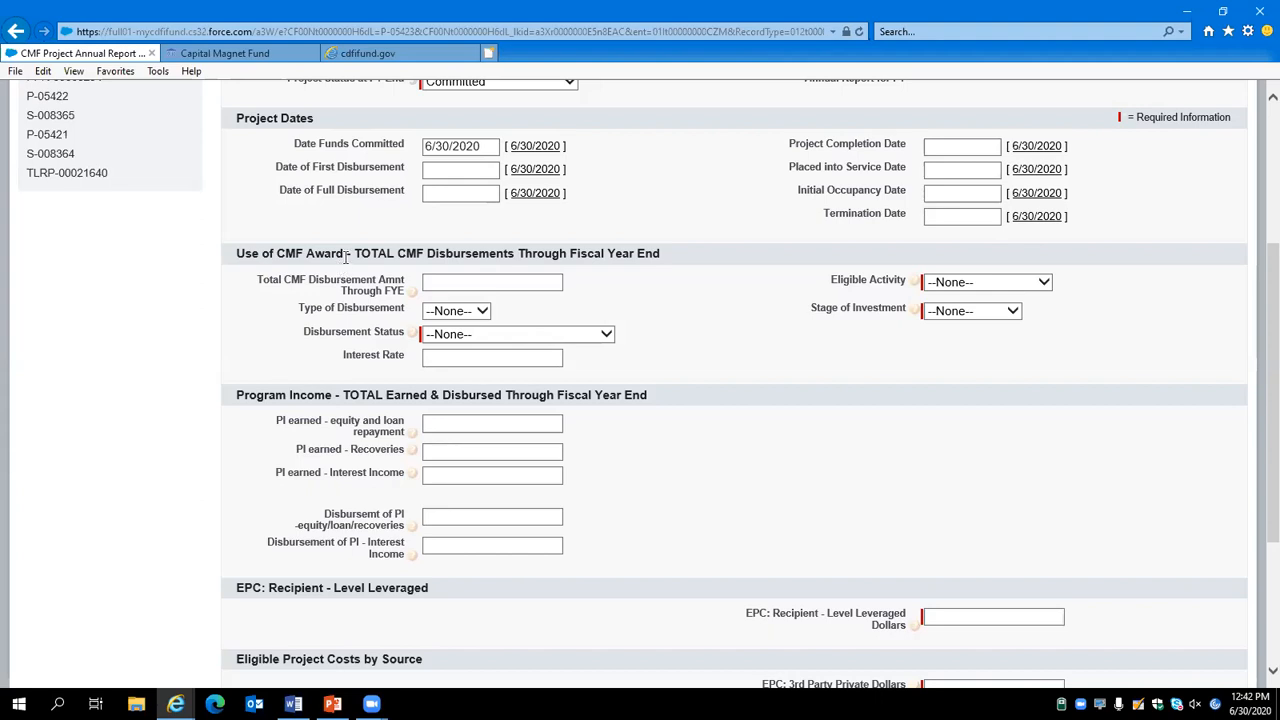
{"action": "scroll", "coordinate": [637, 428], "scroll_direction": "down", "scroll_amount": 3}
{"action": "scroll", "coordinate": [637, 428], "scroll_direction": "up", "scroll_amount": 3}
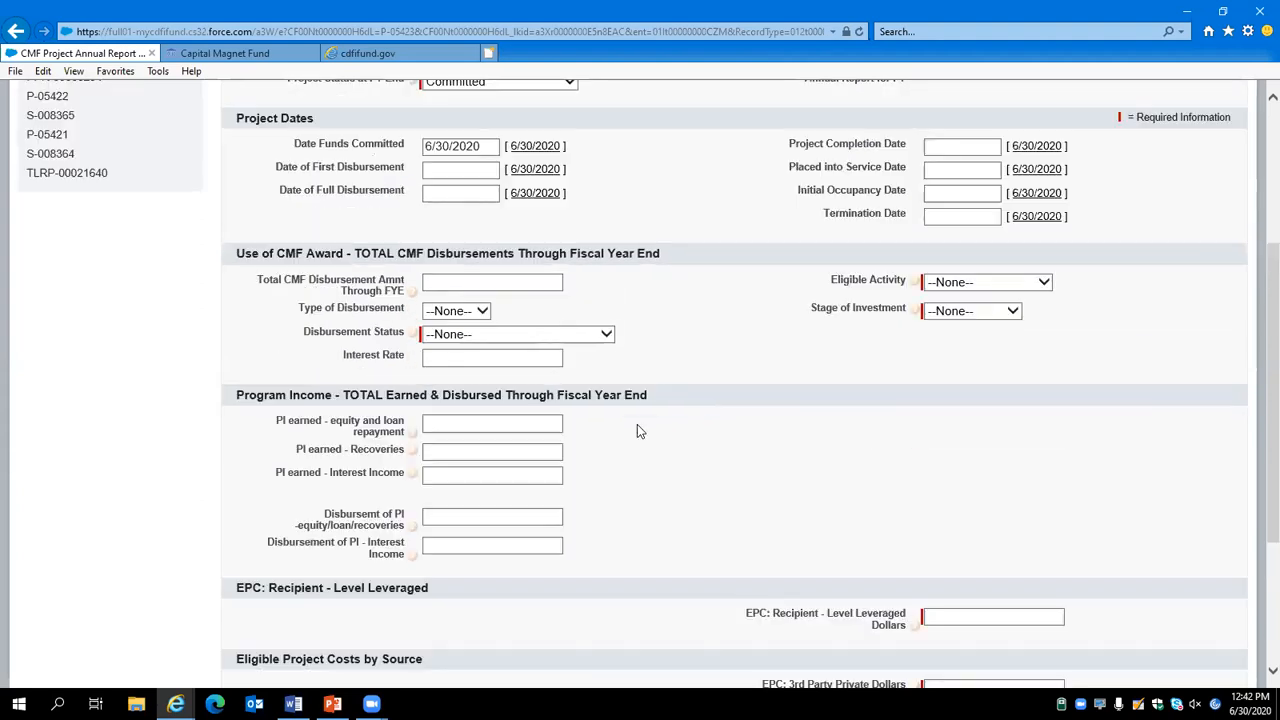
{"action": "left_click", "coordinate": [477, 282]}
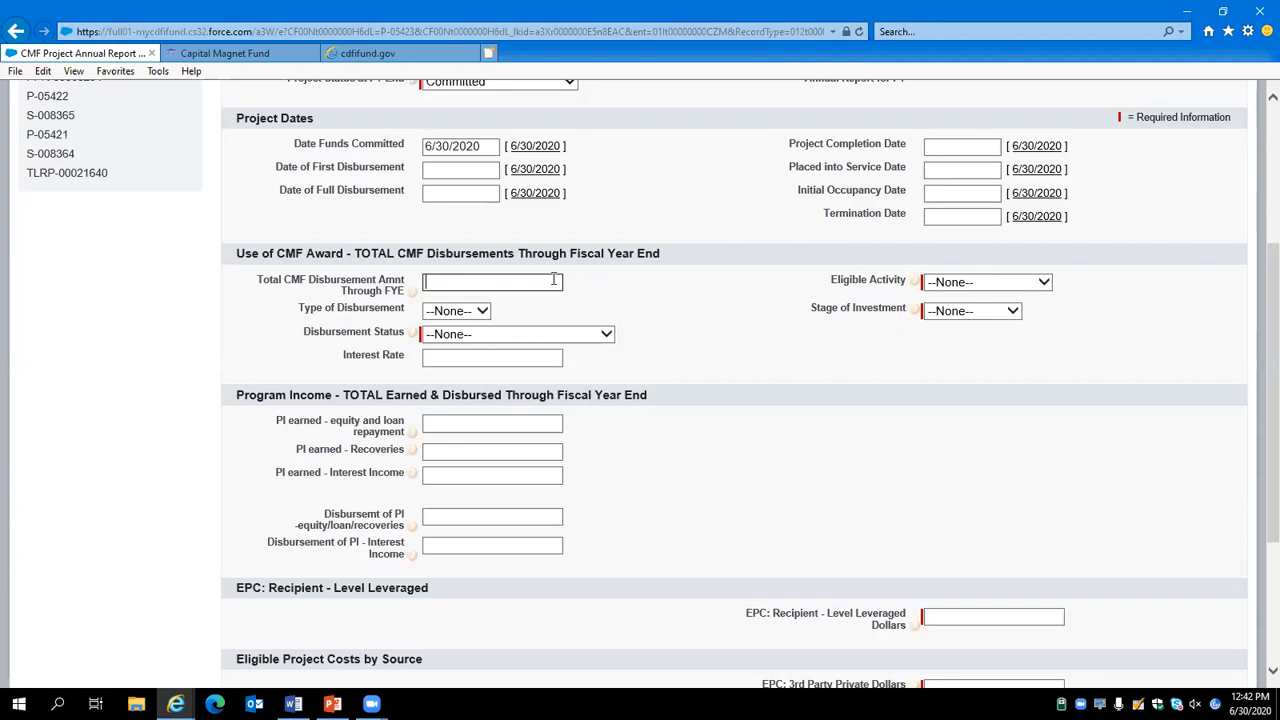
{"action": "scroll", "coordinate": [632, 384], "scroll_direction": "up", "scroll_amount": 3}
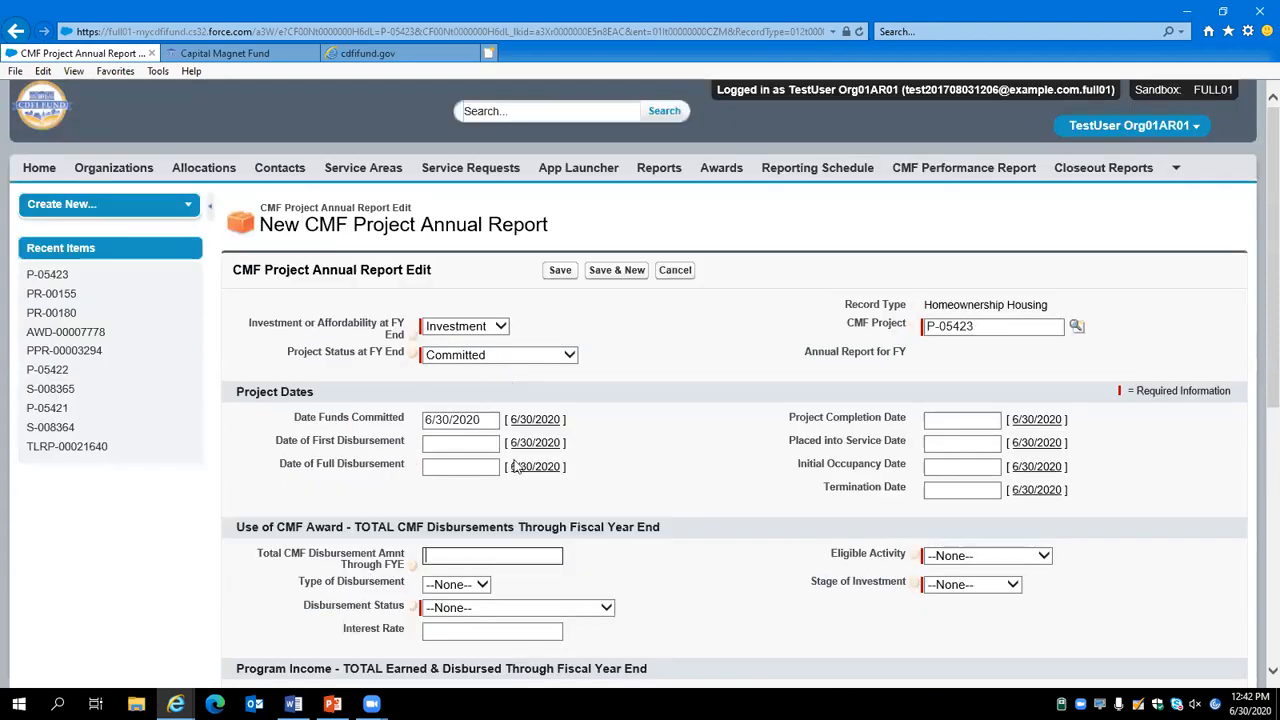
{"action": "scroll", "coordinate": [518, 467], "scroll_direction": "down", "scroll_amount": 1}
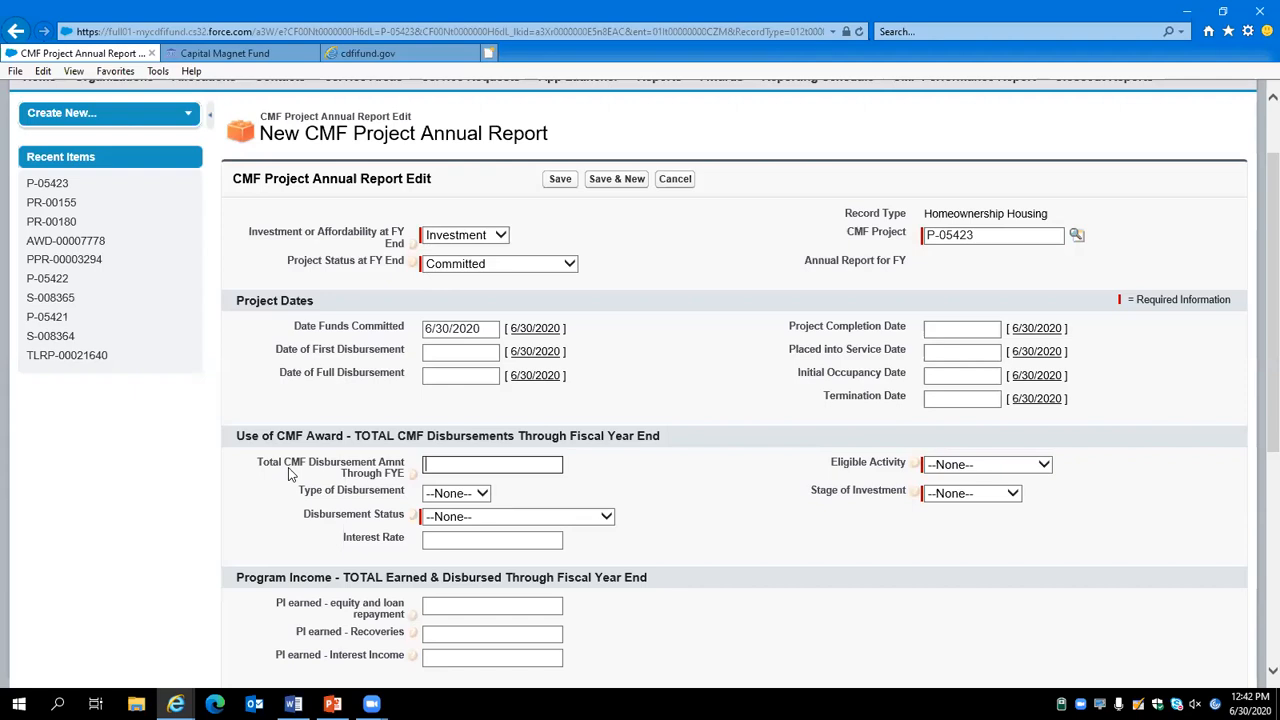
{"action": "left_click", "coordinate": [470, 493]}
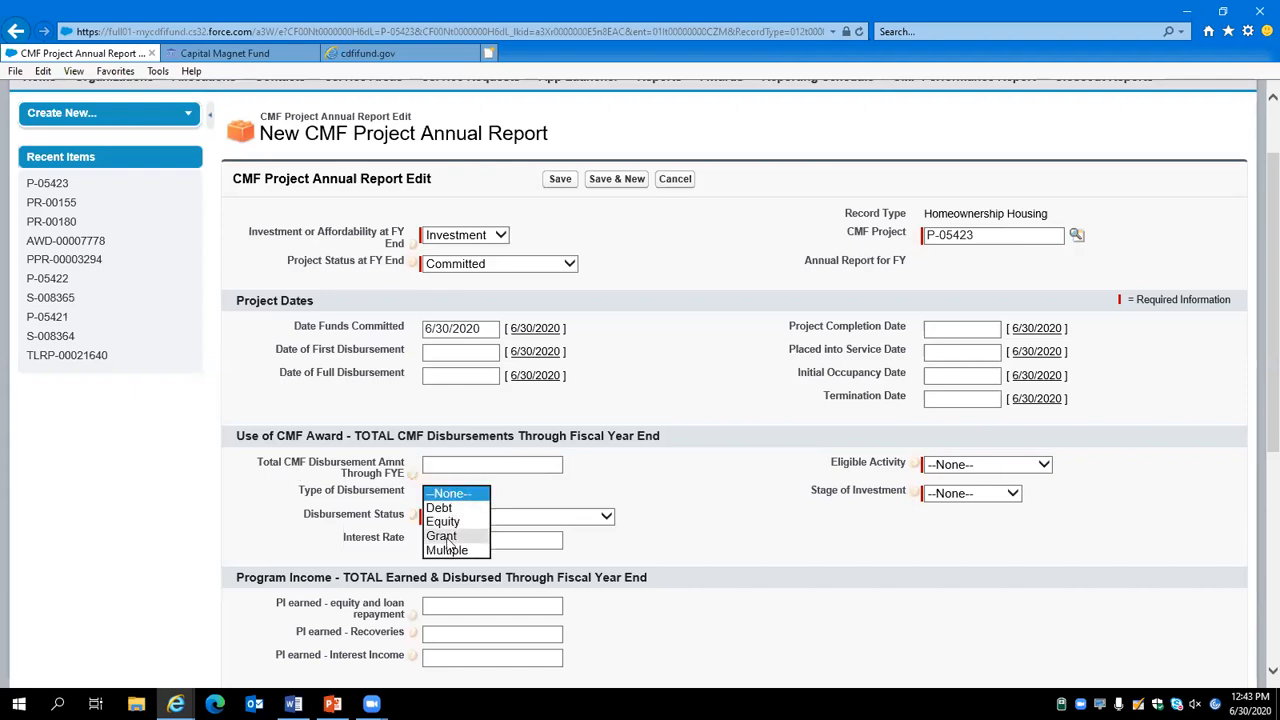
{"action": "left_click", "coordinate": [445, 537]}
{"action": "left_click", "coordinate": [512, 518]}
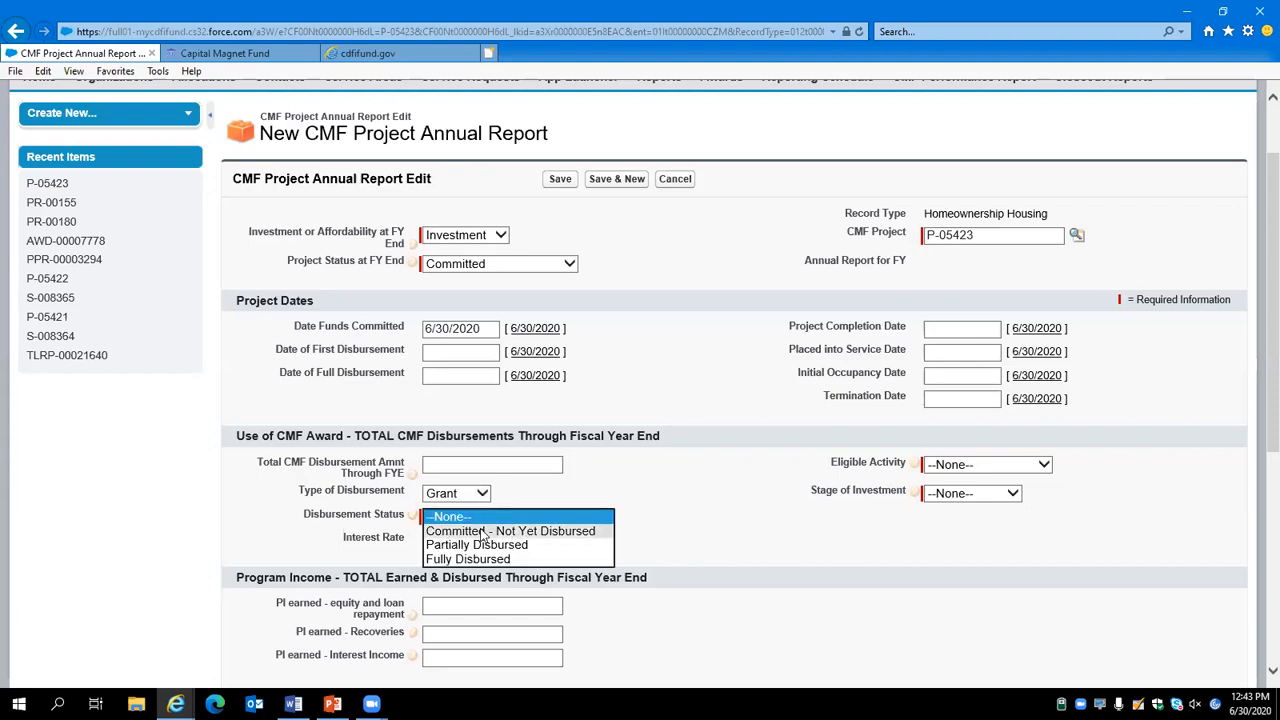
{"action": "left_click", "coordinate": [500, 532]}
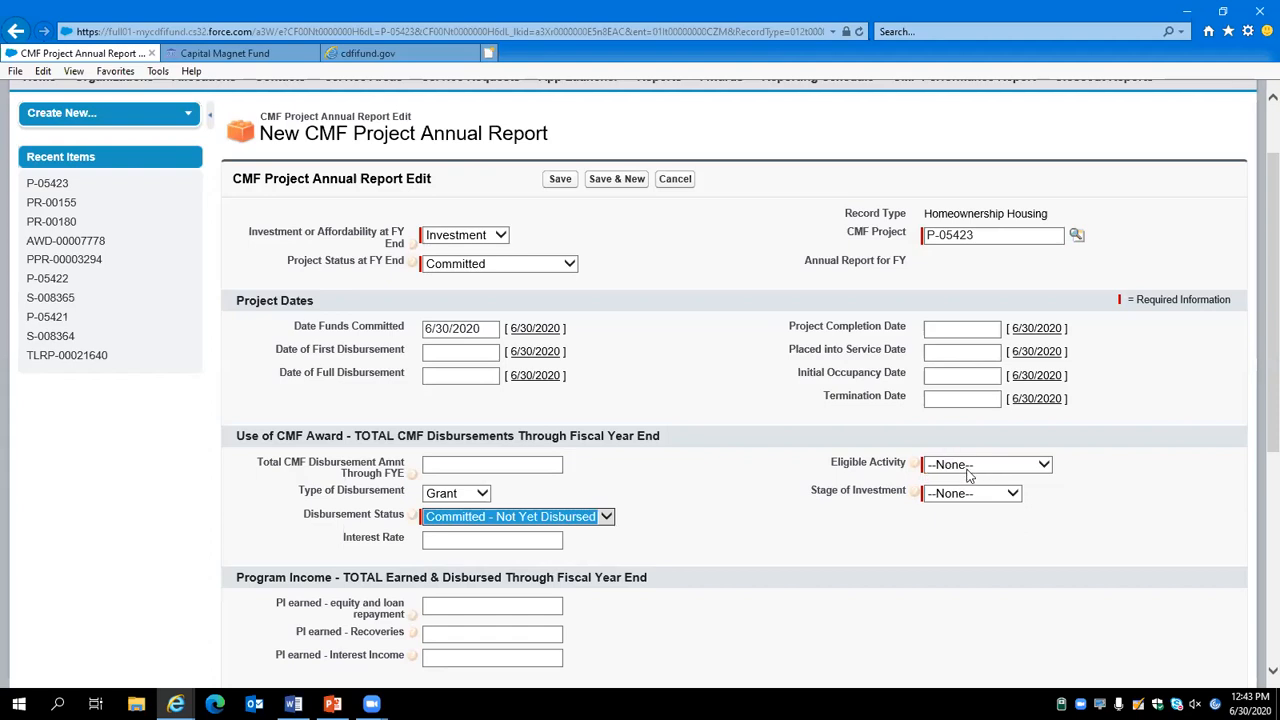
Set the eligible activity to Affordable Housing and the stage of investment to Initial
{"action": "left_click", "coordinate": [968, 472]}
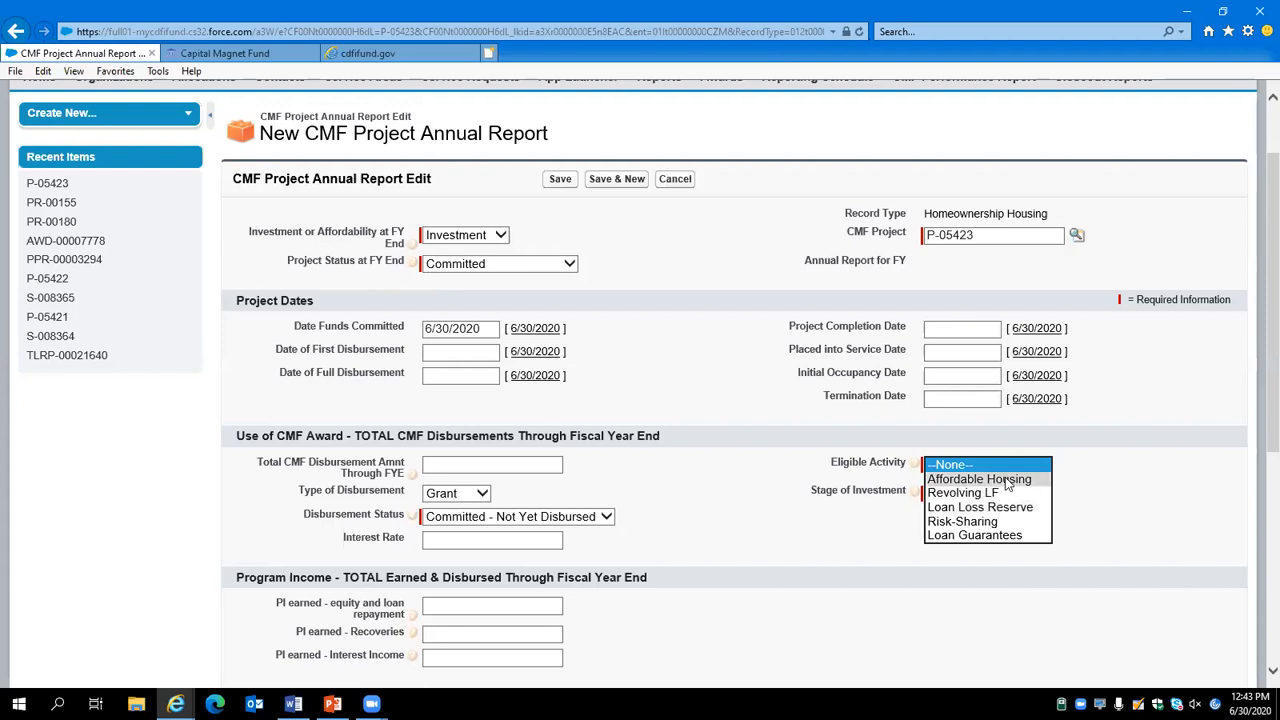
{"action": "left_click", "coordinate": [1007, 482]}
{"action": "scroll", "coordinate": [1109, 501], "scroll_direction": "down", "scroll_amount": 1}
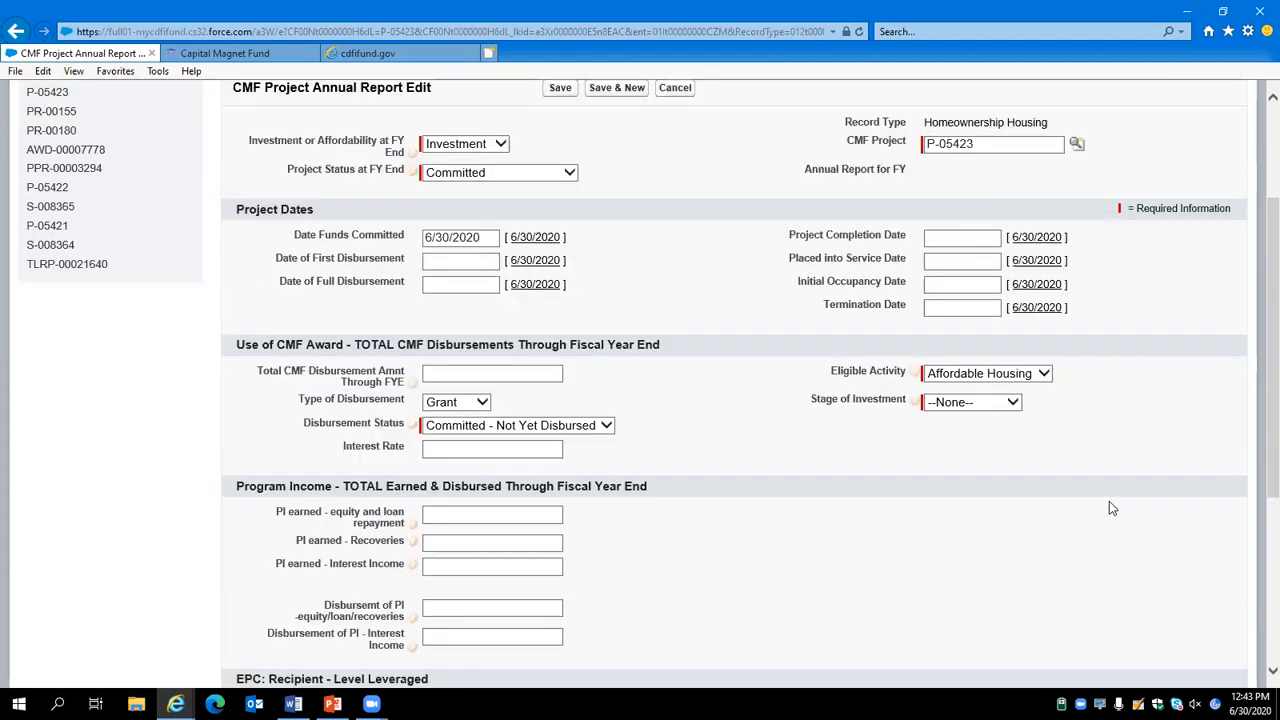
{"action": "mouse_move", "coordinate": [912, 378]}
{"action": "left_click", "coordinate": [976, 402]}
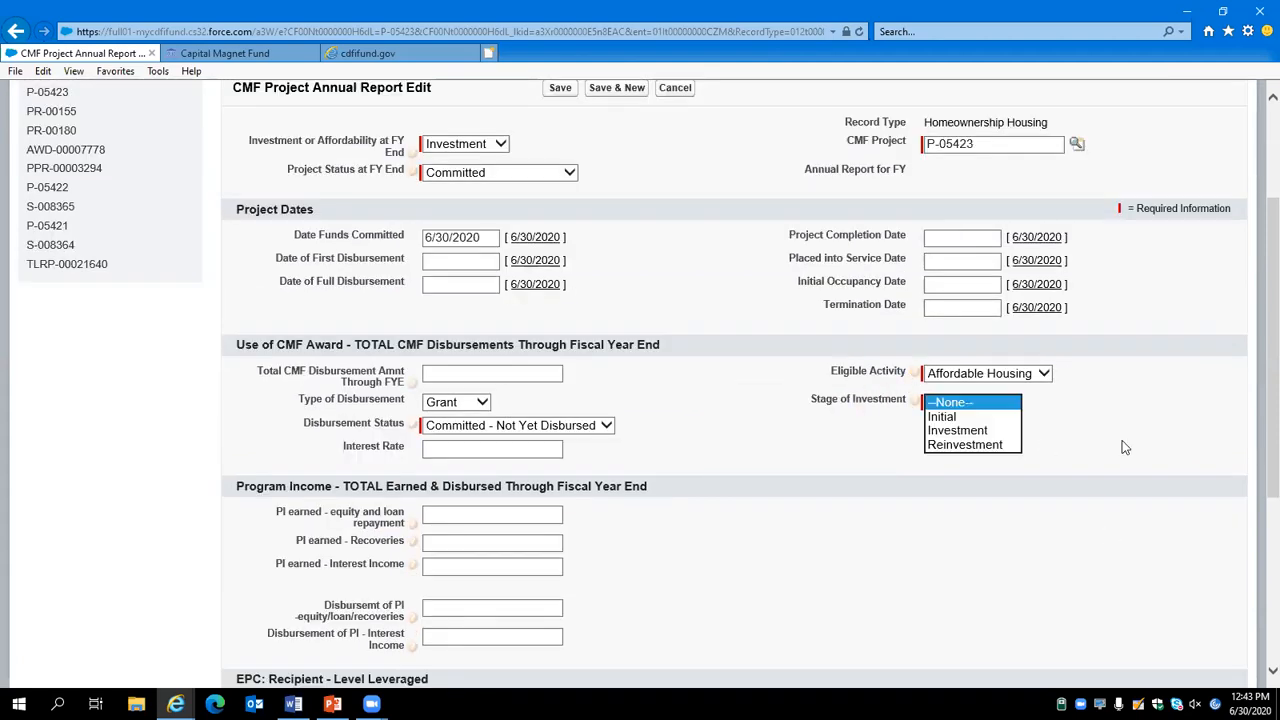
{"action": "left_click", "coordinate": [945, 417]}
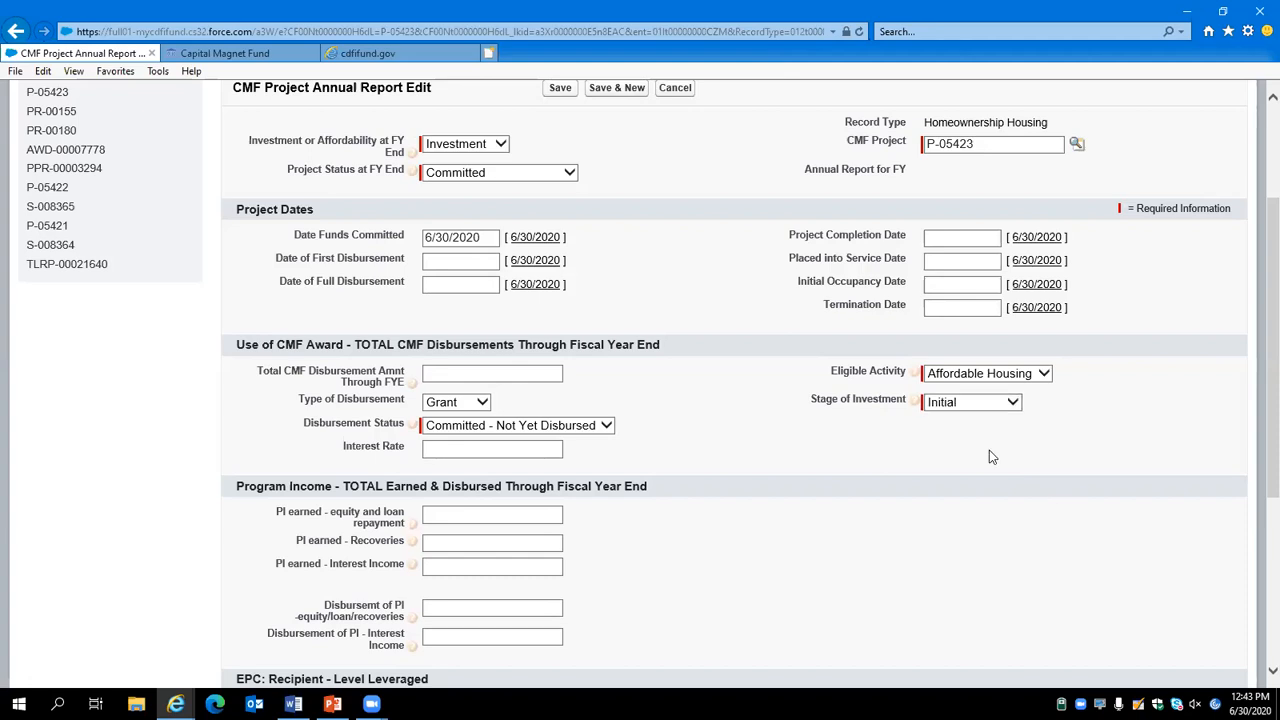
Enter 0 for the recipient-level leveraged dollars and for both the 3rd party private and 3rd party public dollars
{"action": "scroll", "coordinate": [686, 494], "scroll_direction": "down", "scroll_amount": 4}
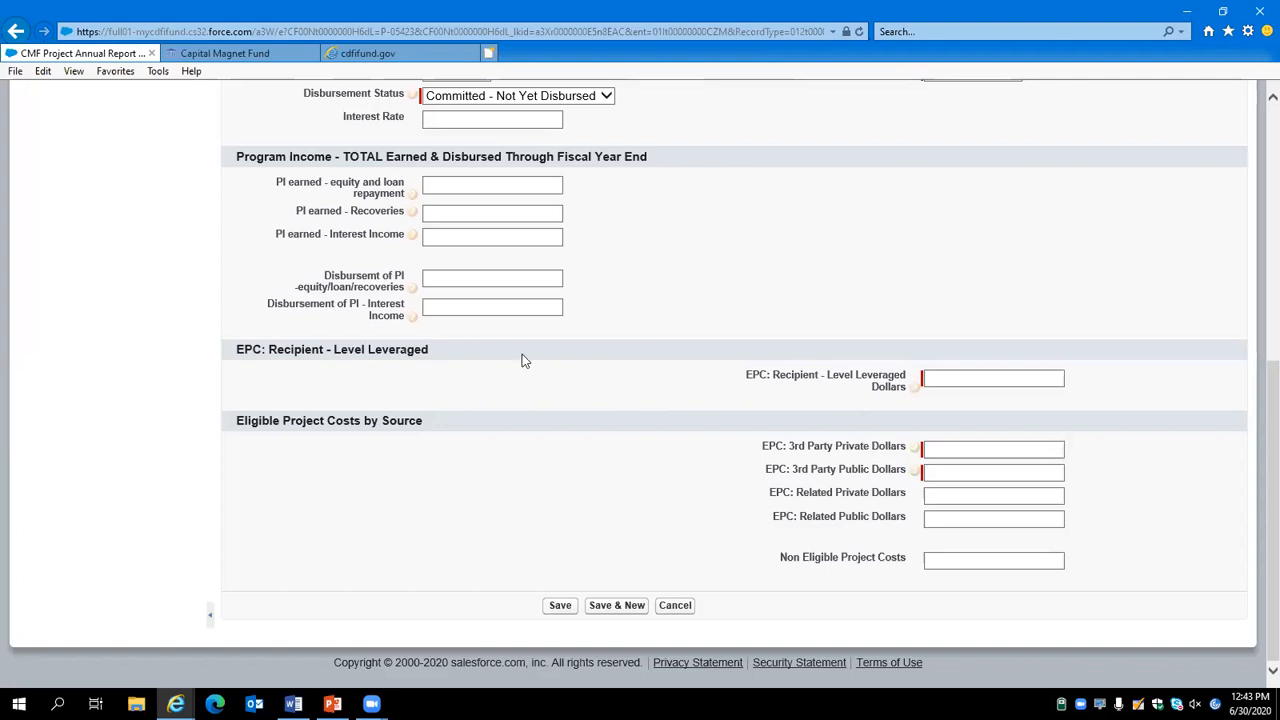
{"action": "left_click", "coordinate": [957, 381]}
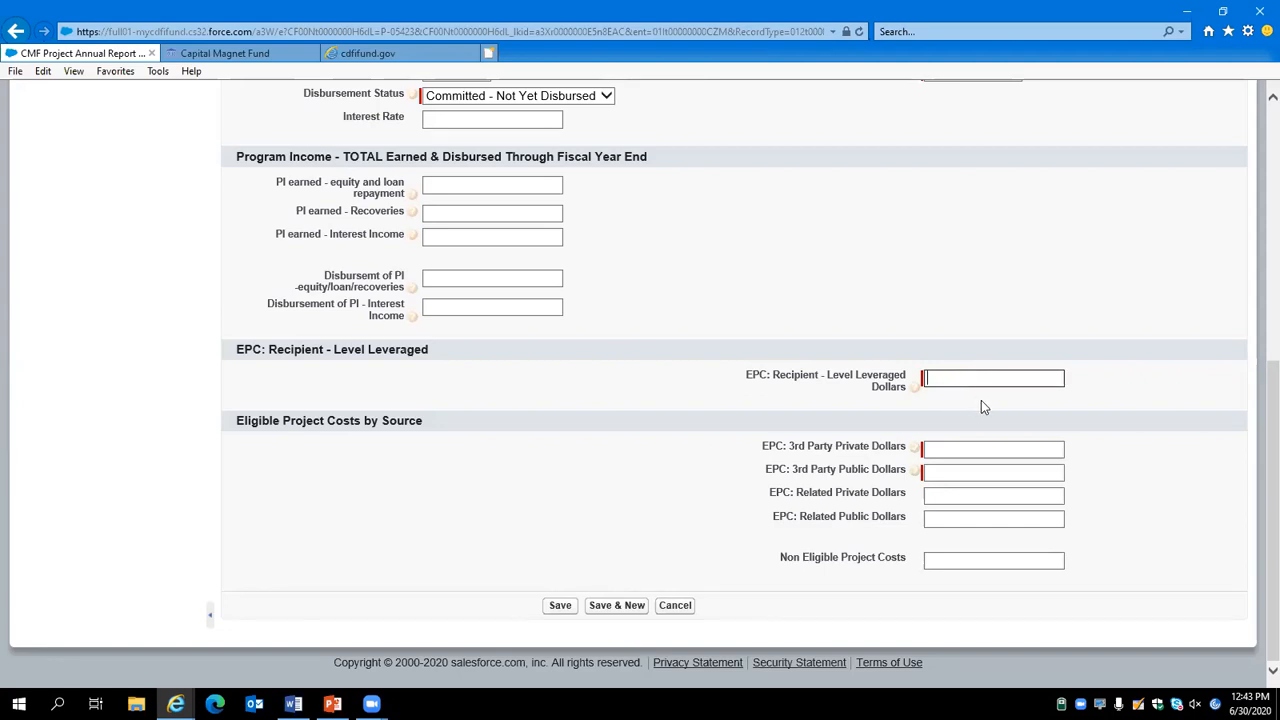
{"action": "type", "text": "0"}
{"action": "left_click", "coordinate": [966, 451]}
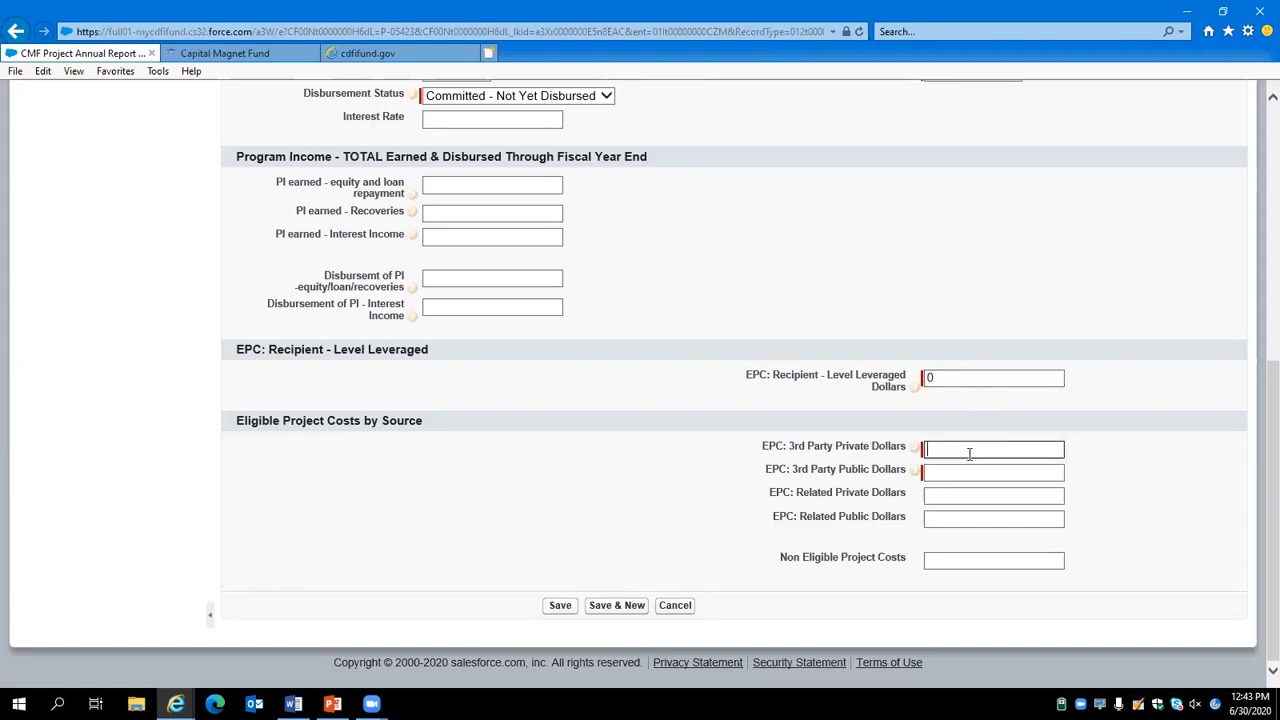
{"action": "type", "text": "0"}
{"action": "left_click", "coordinate": [954, 476]}
{"action": "type", "text": "0"}
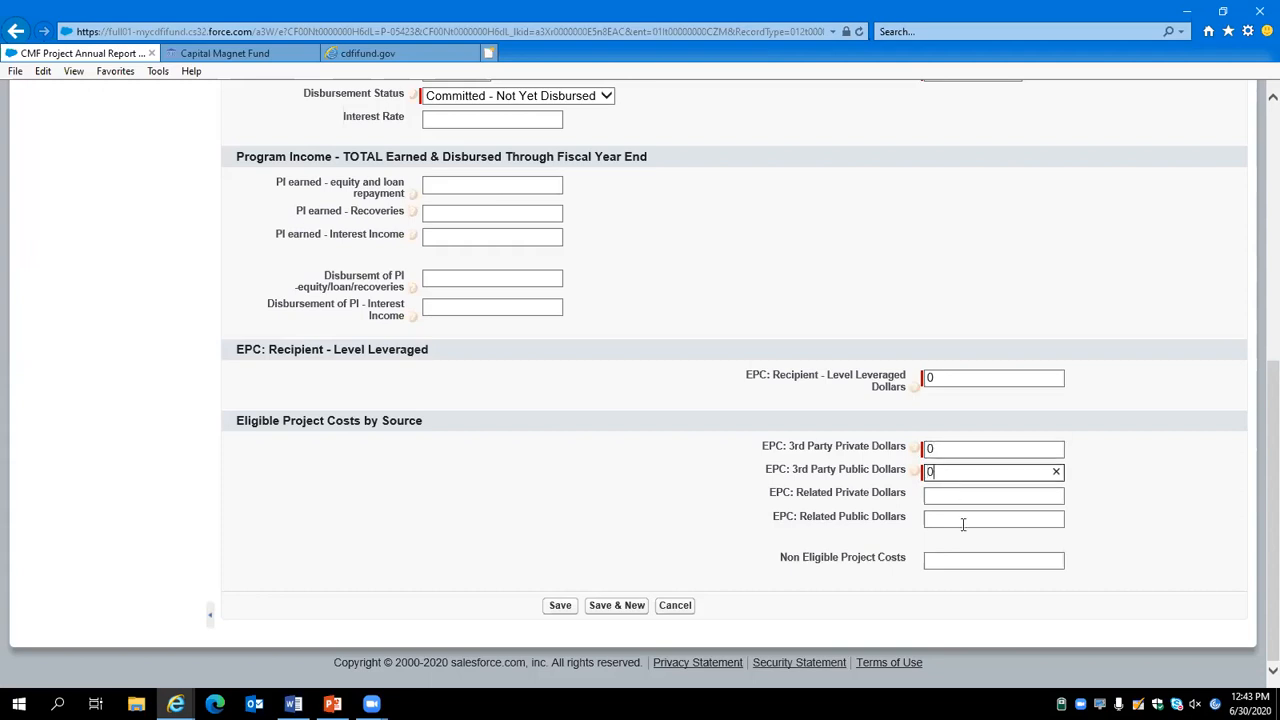
{"action": "left_click", "coordinate": [975, 382]}
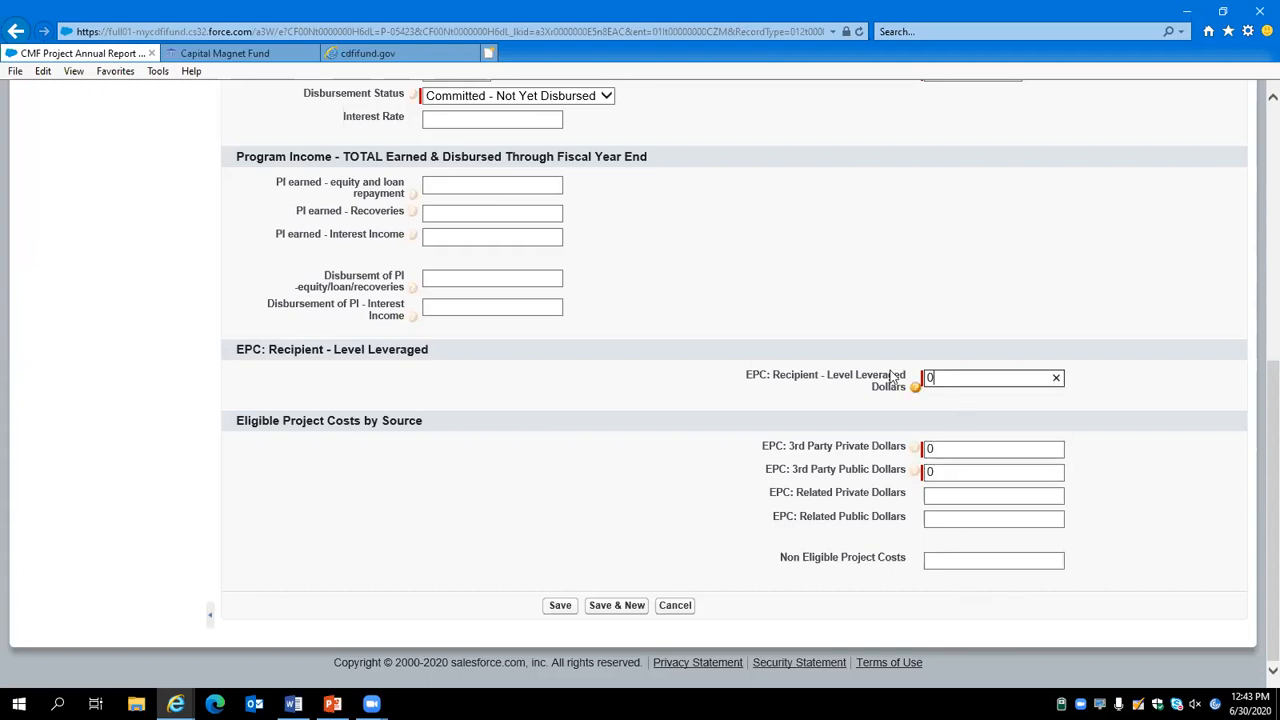
Try 10000 recipient-level leveraged dollars, 150000 3rd party private dollars and 10000 3rd party public dollars in the annual report
{"action": "key", "text": "BackSpace"}
{"action": "type", "text": "10000"}
{"action": "double_click", "coordinate": [957, 455]}
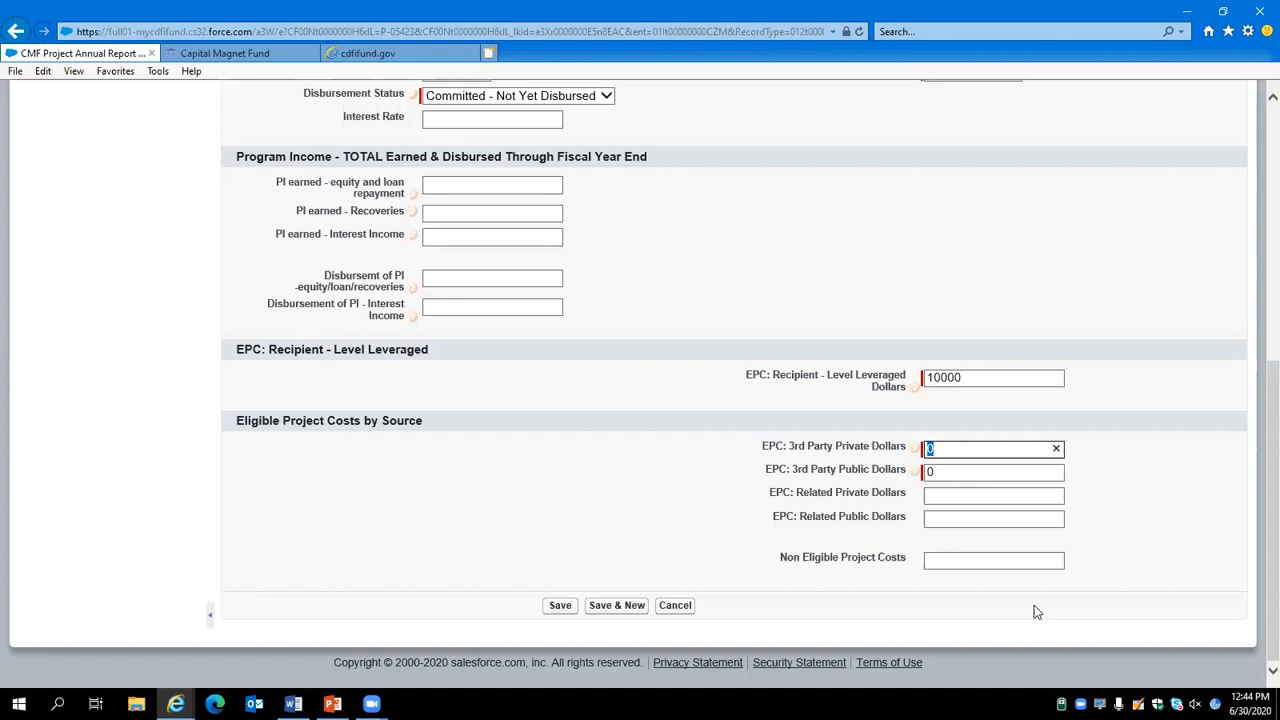
{"action": "type", "text": "150000"}
{"action": "key", "text": "Tab"}
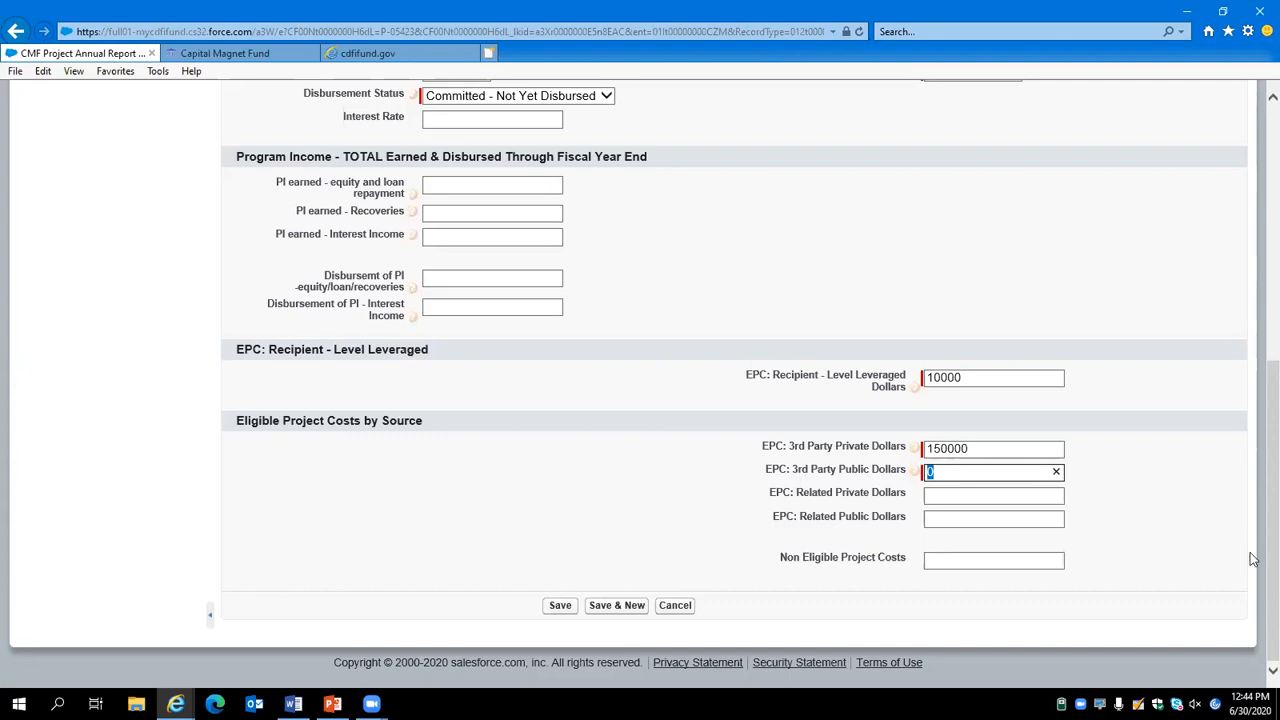
{"action": "type", "text": "10000"}
Reset the recipient-level leveraged, 3rd party private and 3rd party public dollars to 0 and save the annual report
{"action": "left_click_drag", "start_coordinate": [987, 377], "coordinate": [854, 366]}
{"action": "type", "text": "0"}
{"action": "left_click_drag", "start_coordinate": [983, 449], "coordinate": [851, 446]}
{"action": "type", "text": "0"}
{"action": "left_click_drag", "start_coordinate": [963, 472], "coordinate": [882, 501]}
{"action": "type", "text": "0"}
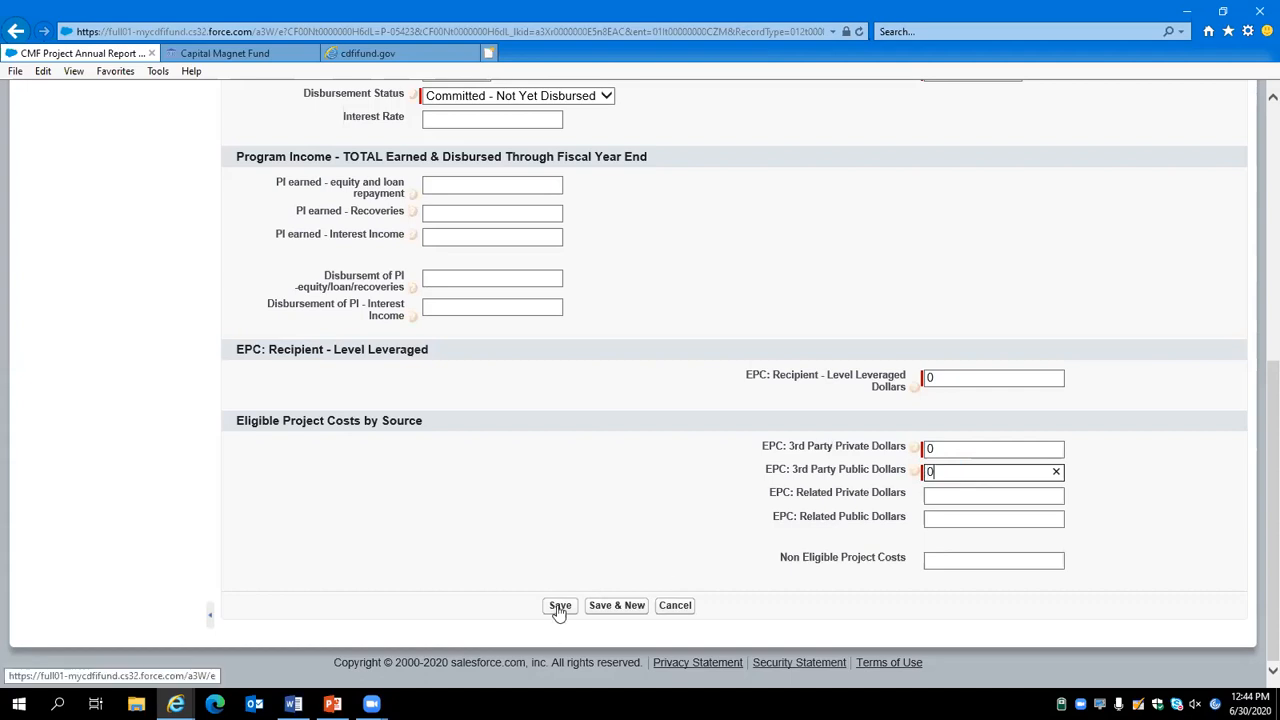
{"action": "key", "text": "Return"}
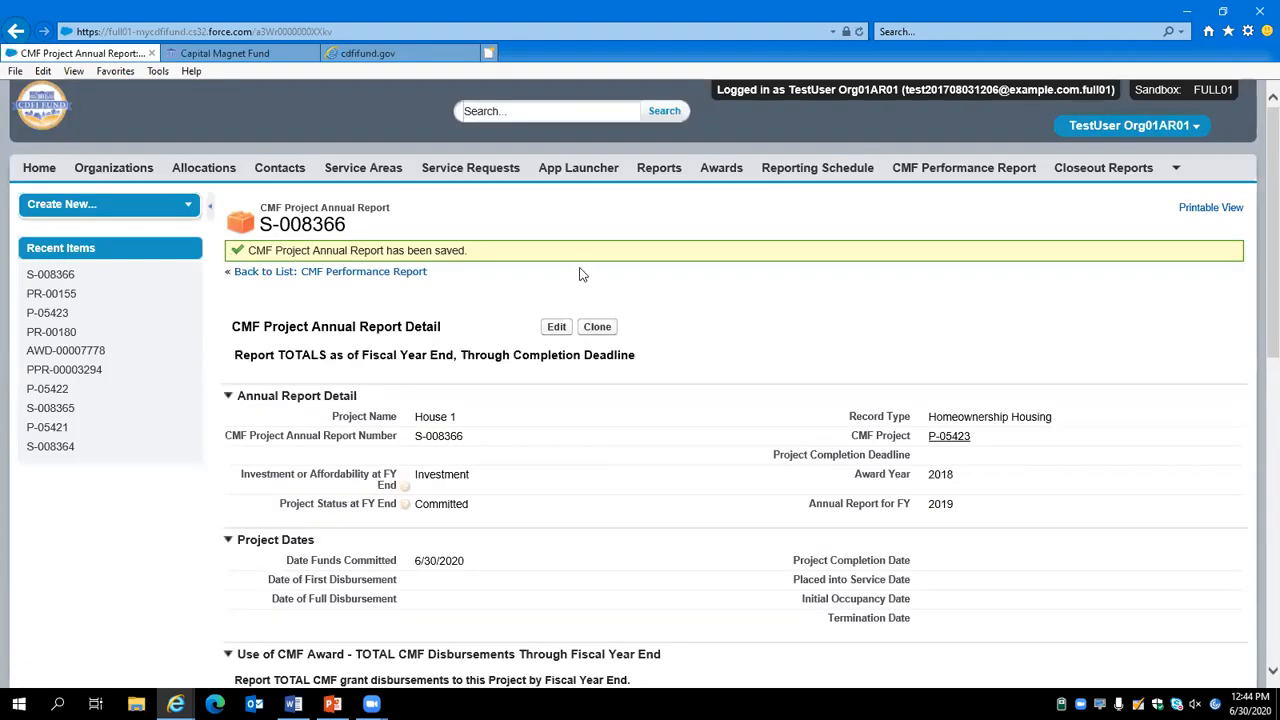
Return through the House 1 project to its CMF performance report and check the House 1 row in the projects list
{"action": "left_click", "coordinate": [950, 437]}
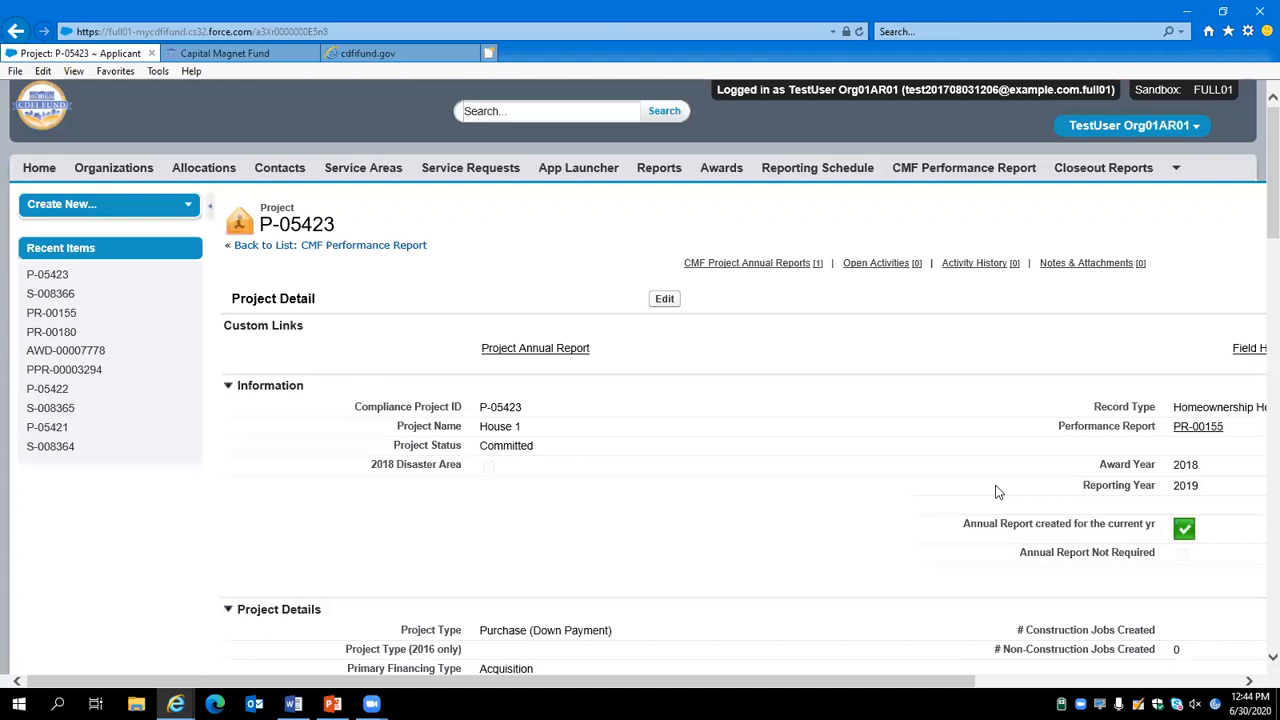
{"action": "left_click", "coordinate": [1190, 433]}
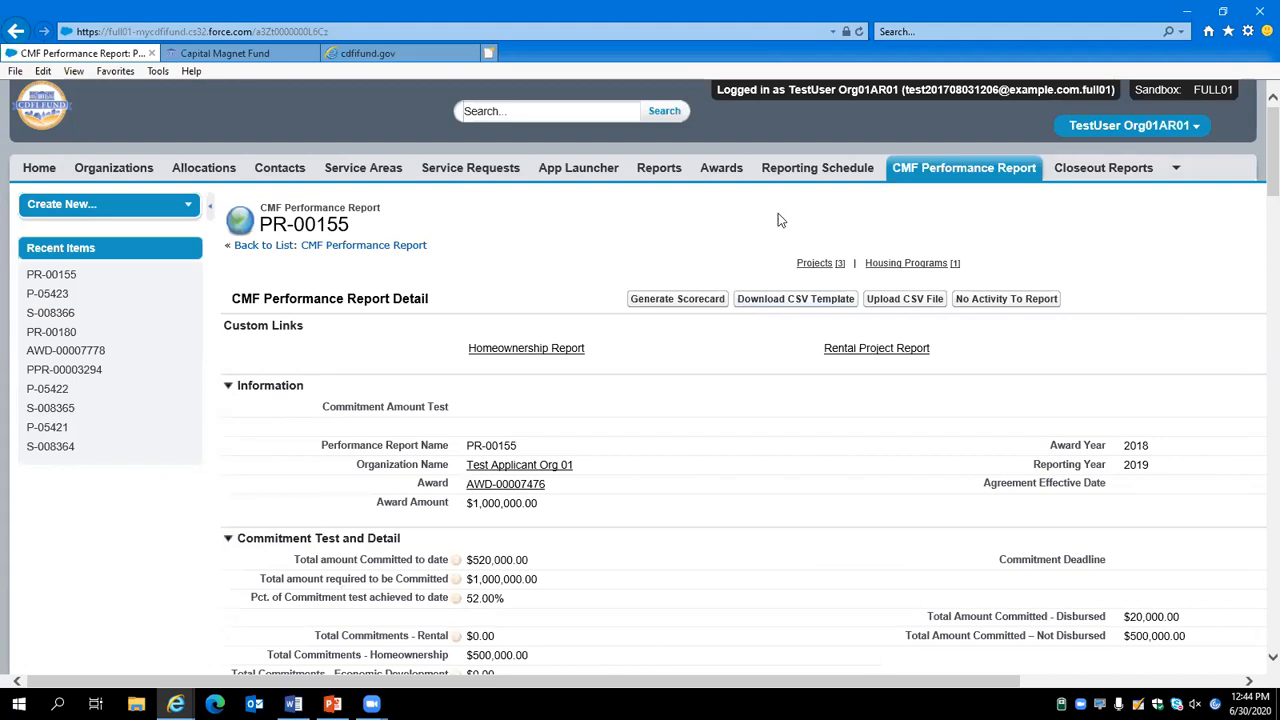
{"action": "left_click", "coordinate": [840, 265]}
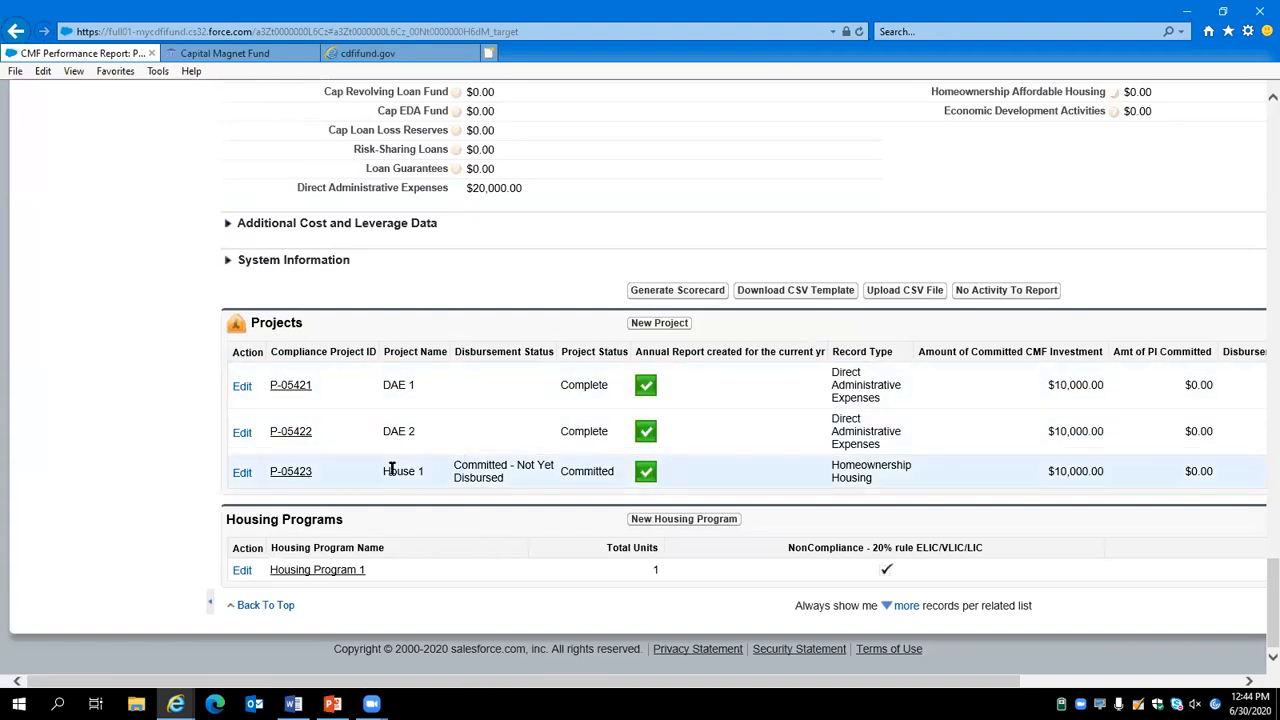
{"action": "left_click_drag", "start_coordinate": [337, 474], "coordinate": [518, 492]}
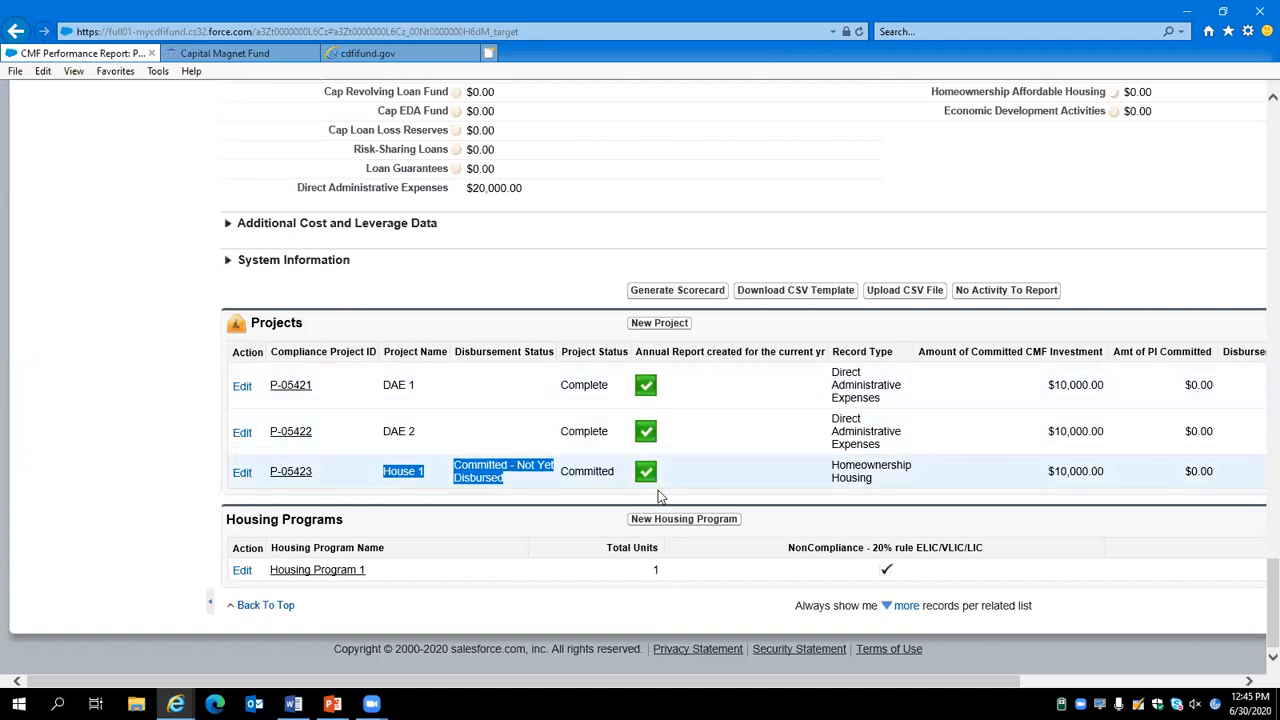
Generate the scorecard for the CMF performance report
{"action": "scroll", "coordinate": [700, 540], "scroll_direction": "up", "scroll_amount": 5}
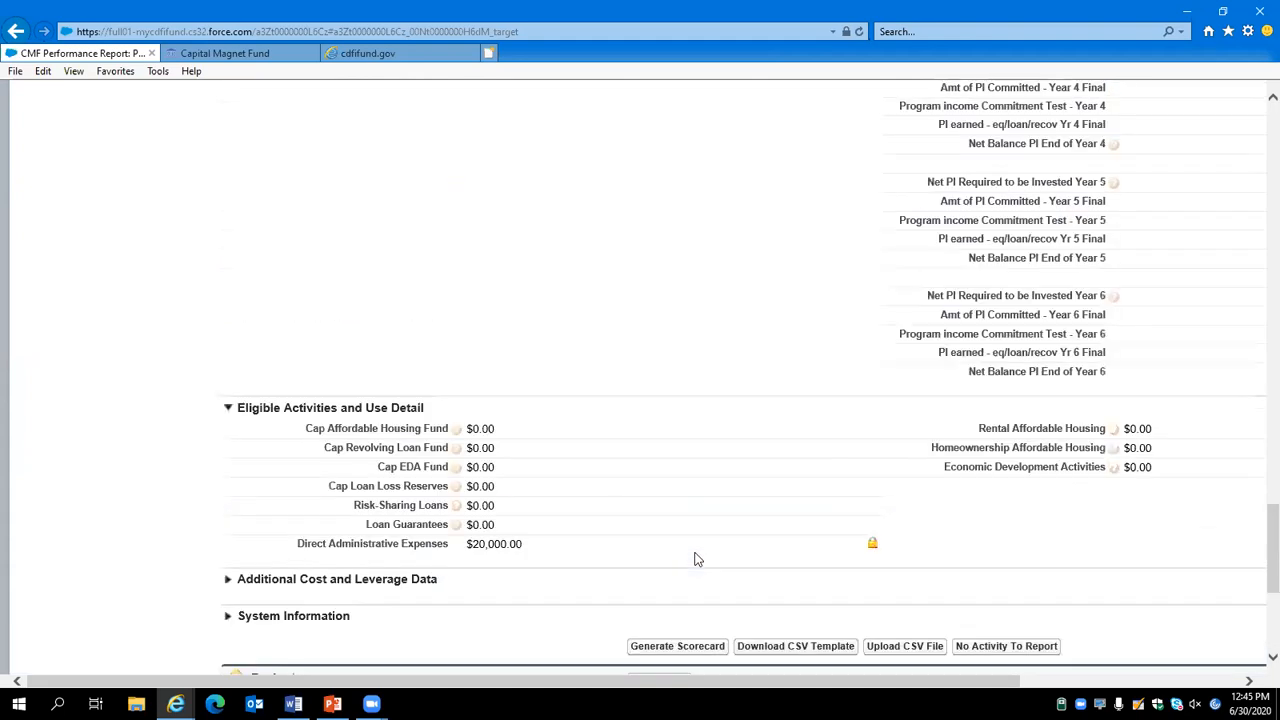
{"action": "scroll", "coordinate": [697, 559], "scroll_direction": "up", "scroll_amount": 20}
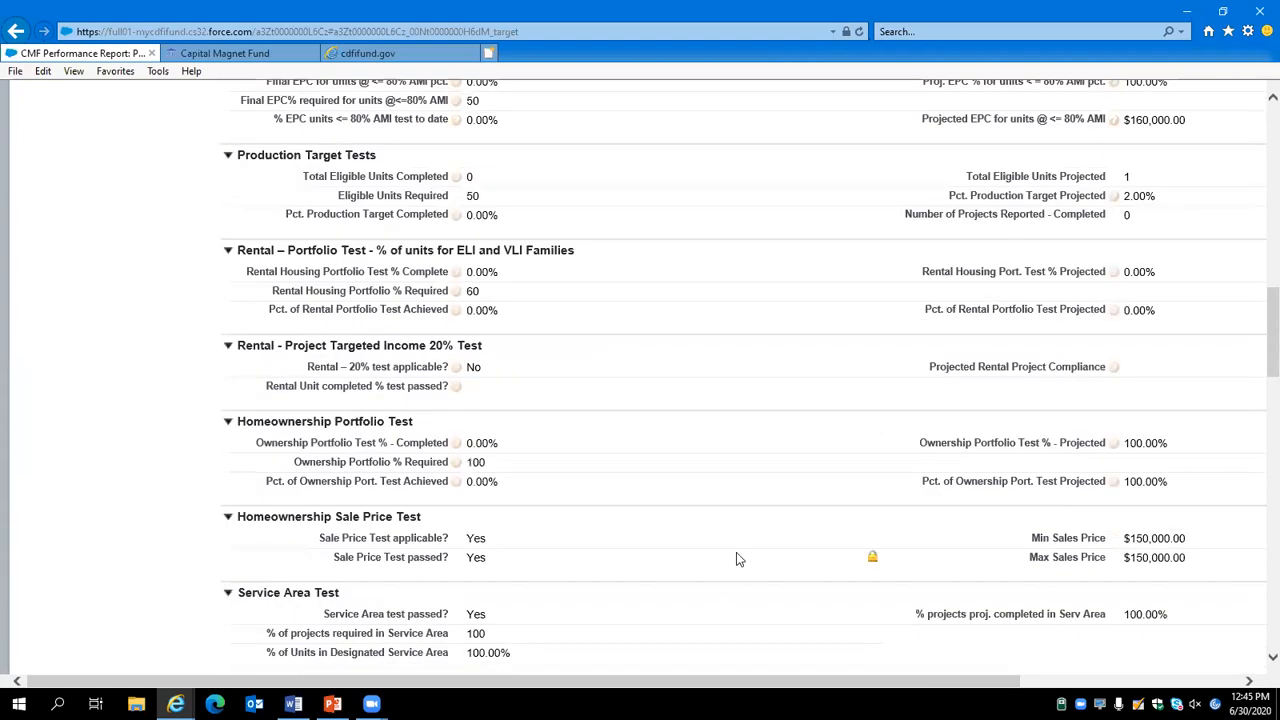
{"action": "scroll", "coordinate": [736, 559], "scroll_direction": "up", "scroll_amount": 15}
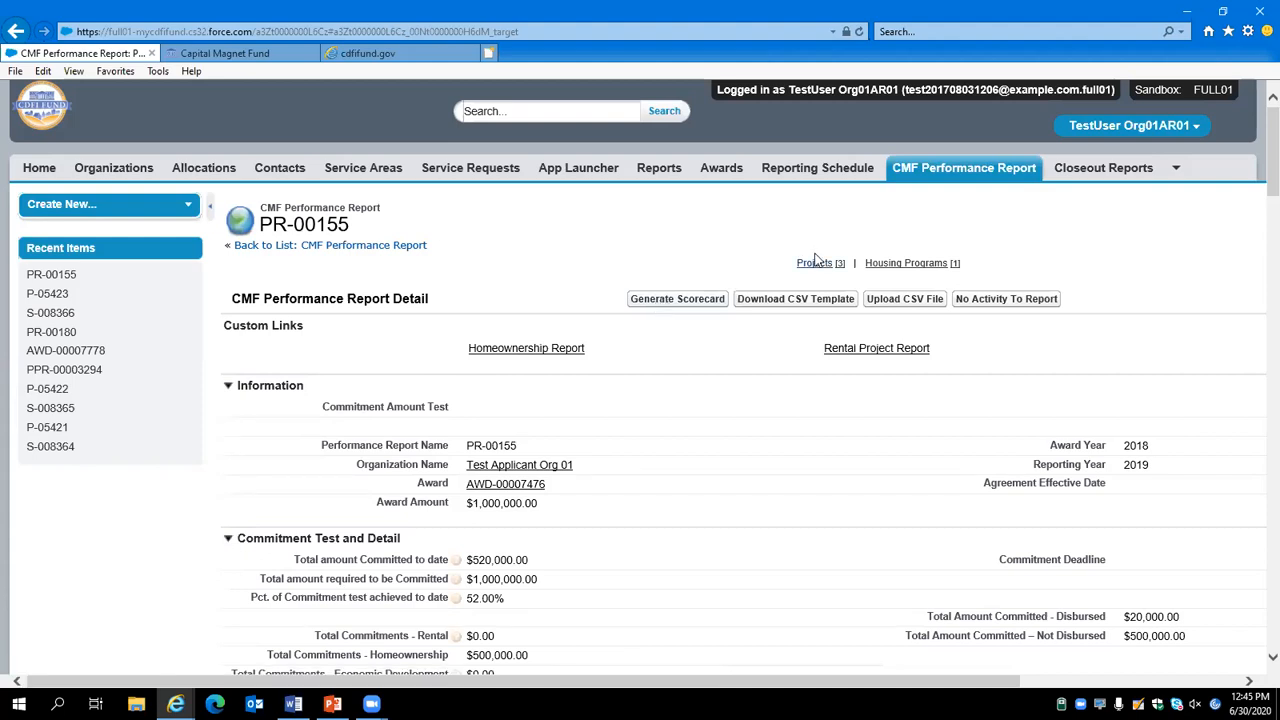
{"action": "left_click", "coordinate": [683, 305]}
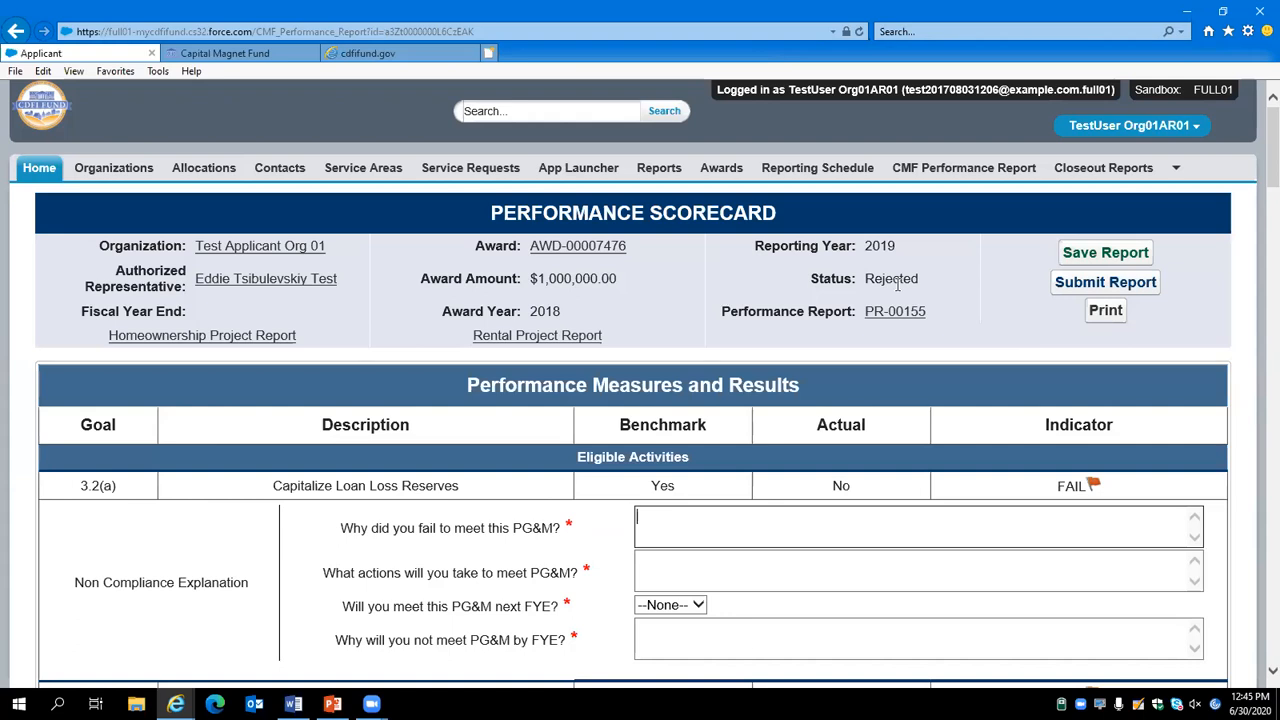
Examine the scorecard's non-compliance explanation fields for eligible activities and the indicators of the leveraging and timeline requirements
{"action": "scroll", "coordinate": [155, 552], "scroll_direction": "down", "scroll_amount": 1}
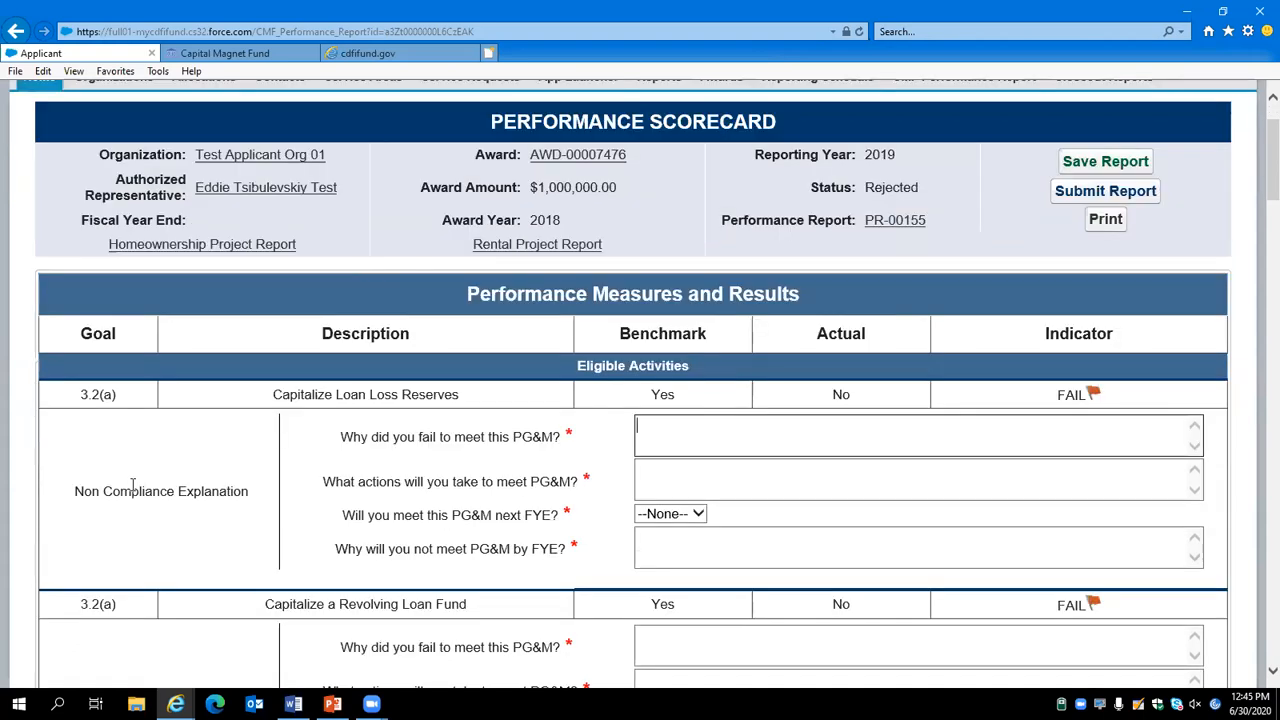
{"action": "left_click_drag", "start_coordinate": [128, 480], "coordinate": [404, 483]}
{"action": "scroll", "coordinate": [335, 540], "scroll_direction": "down", "scroll_amount": 7}
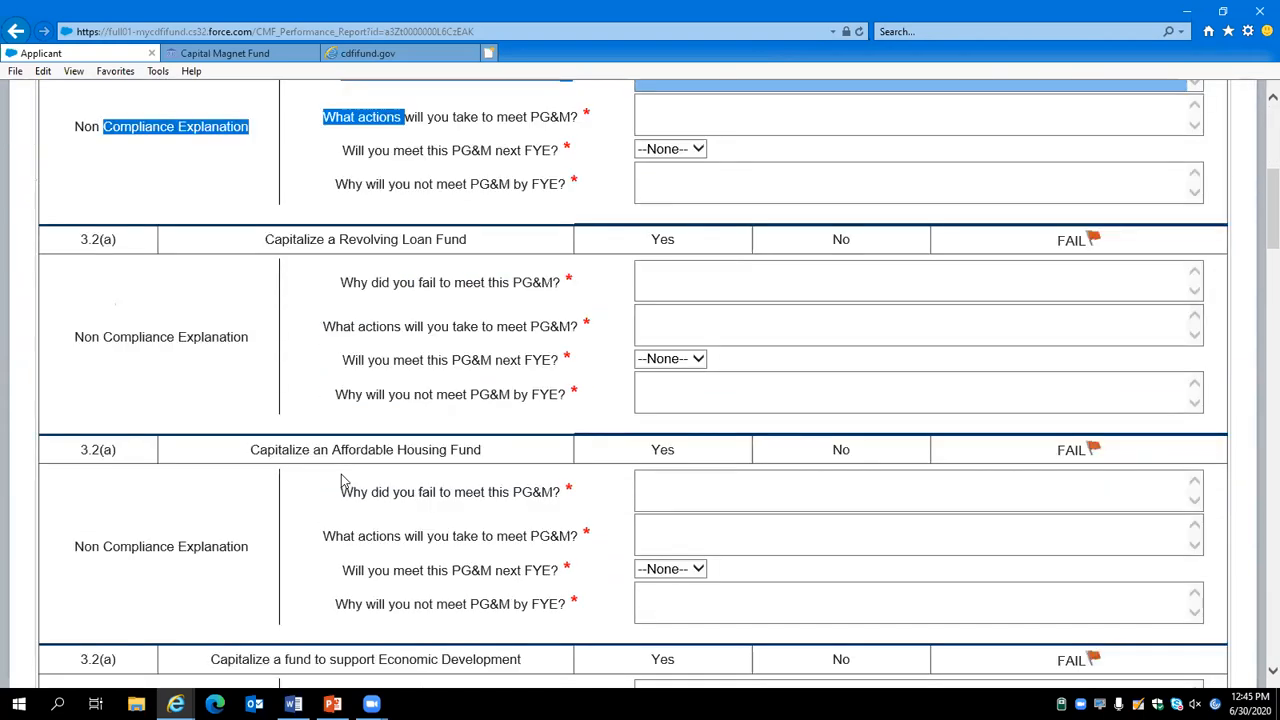
{"action": "scroll", "coordinate": [440, 508], "scroll_direction": "down", "scroll_amount": 10}
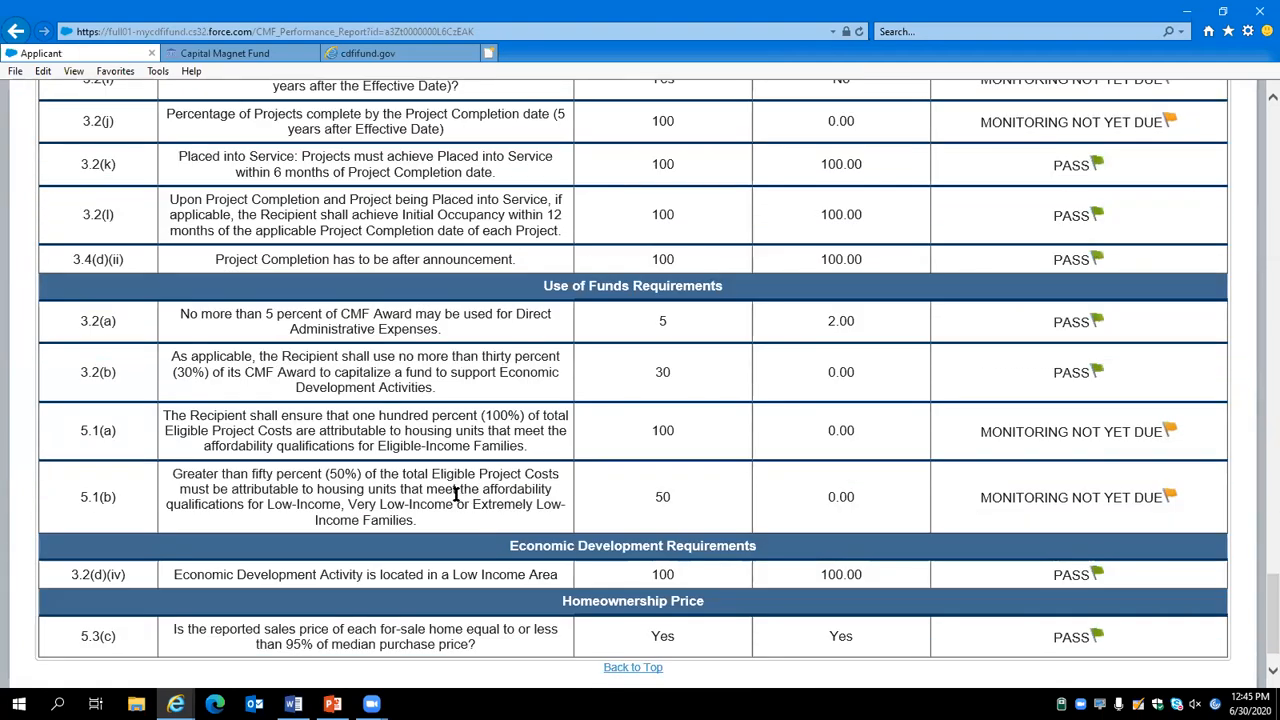
{"action": "scroll", "coordinate": [493, 422], "scroll_direction": "up", "scroll_amount": 3}
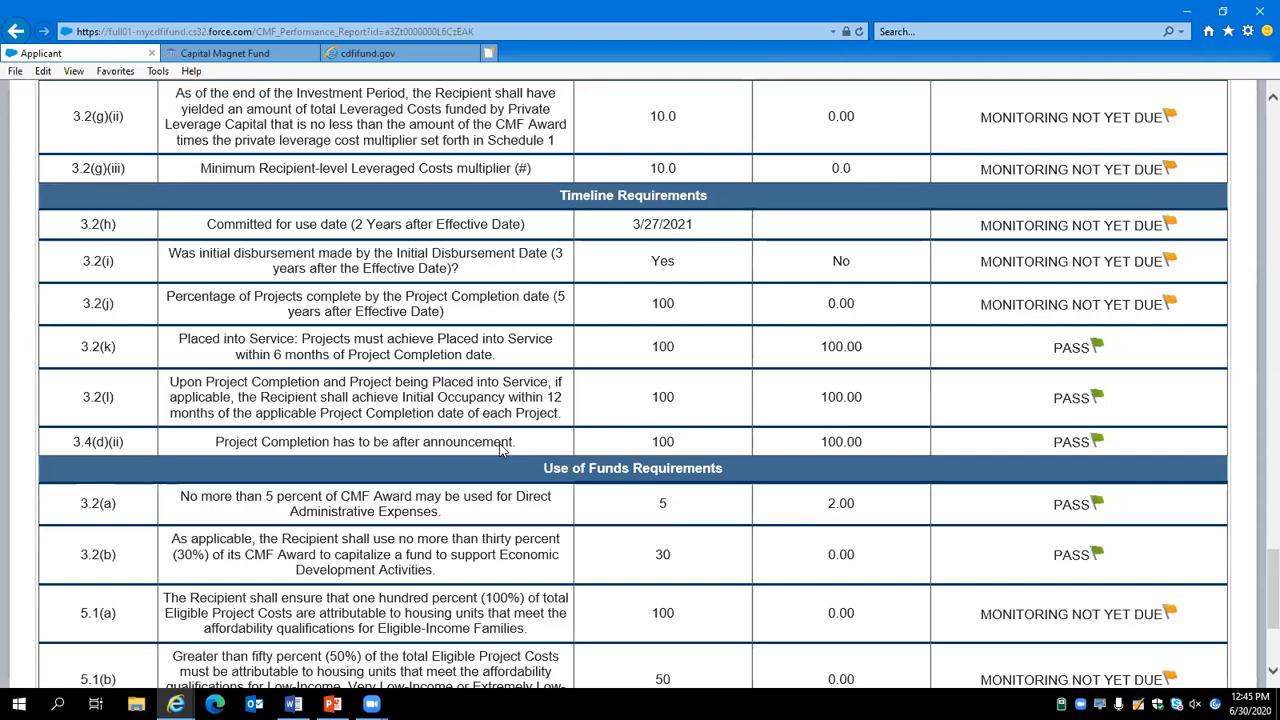
{"action": "scroll", "coordinate": [498, 450], "scroll_direction": "up", "scroll_amount": 2}
{"action": "scroll", "coordinate": [743, 313], "scroll_direction": "up", "scroll_amount": 2}
{"action": "scroll", "coordinate": [780, 355], "scroll_direction": "down", "scroll_amount": 1}
{"action": "scroll", "coordinate": [347, 300], "scroll_direction": "down", "scroll_amount": 2}
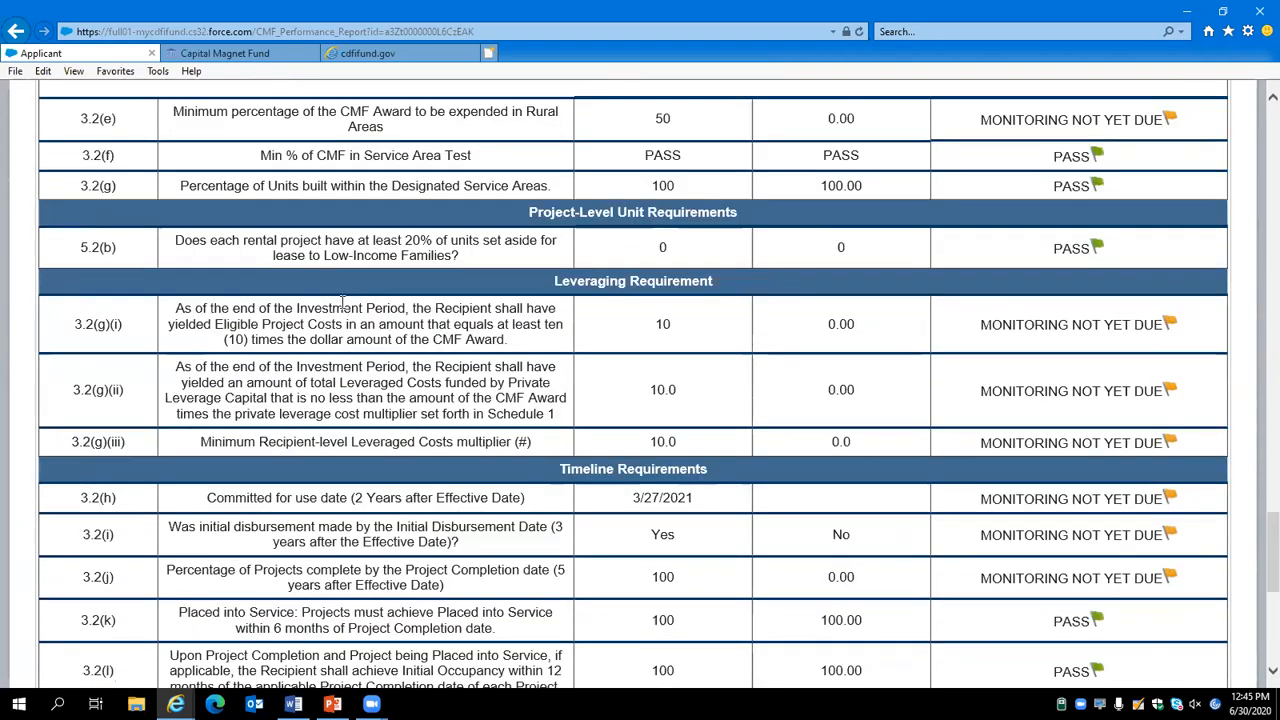
{"action": "scroll", "coordinate": [390, 287], "scroll_direction": "down", "scroll_amount": 1}
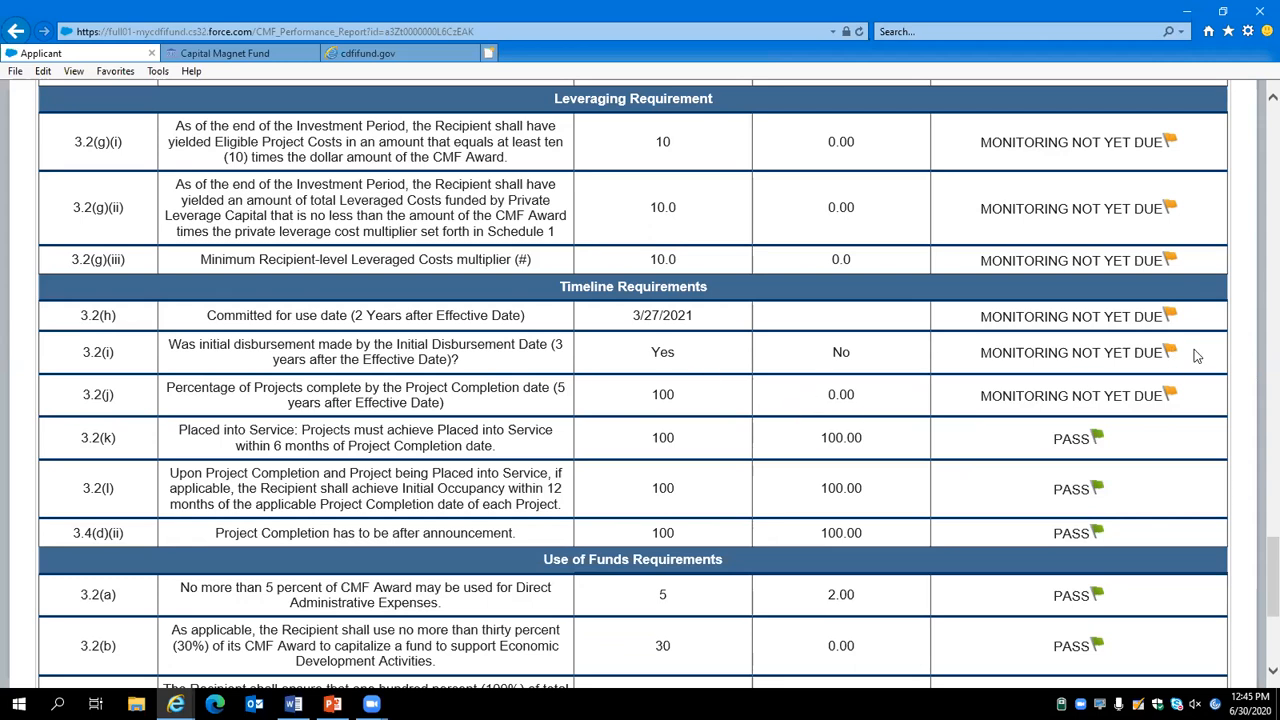
{"action": "left_click_drag", "start_coordinate": [1178, 349], "coordinate": [963, 346]}
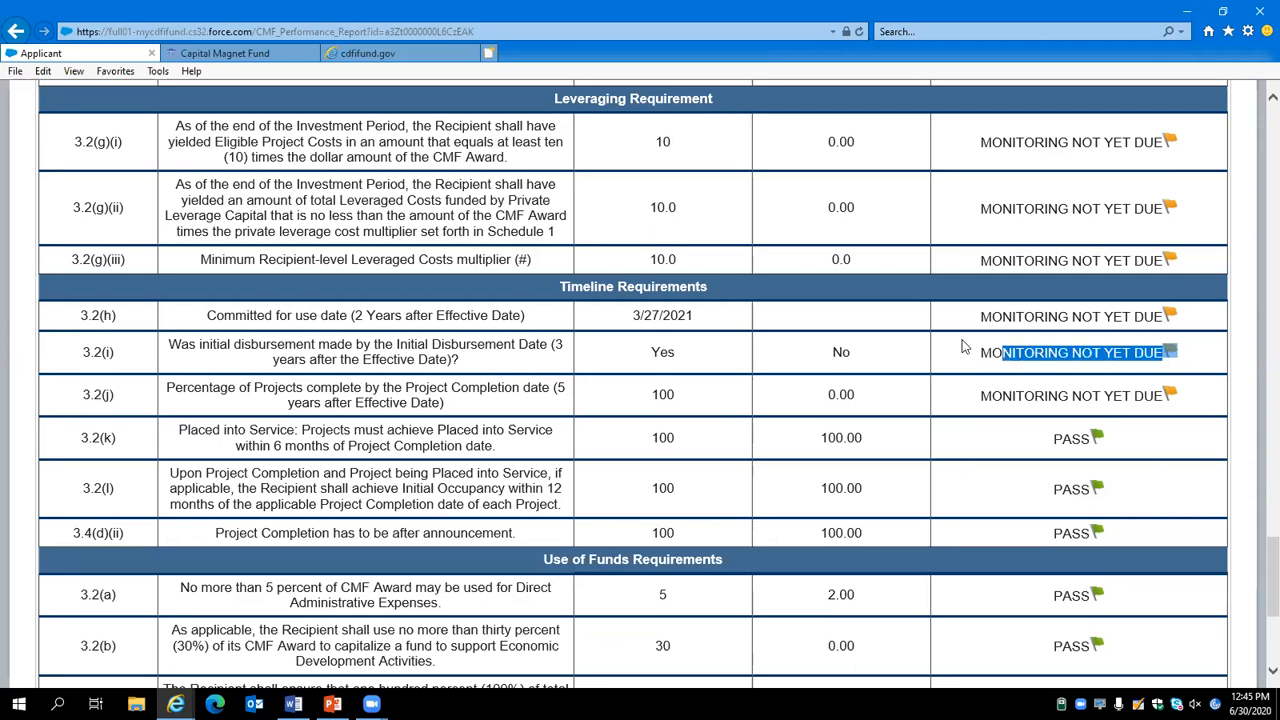
Check the scorecard indicators for the use of funds, economic development and homeownership price requirements
{"action": "scroll", "coordinate": [1028, 417], "scroll_direction": "down", "scroll_amount": 3}
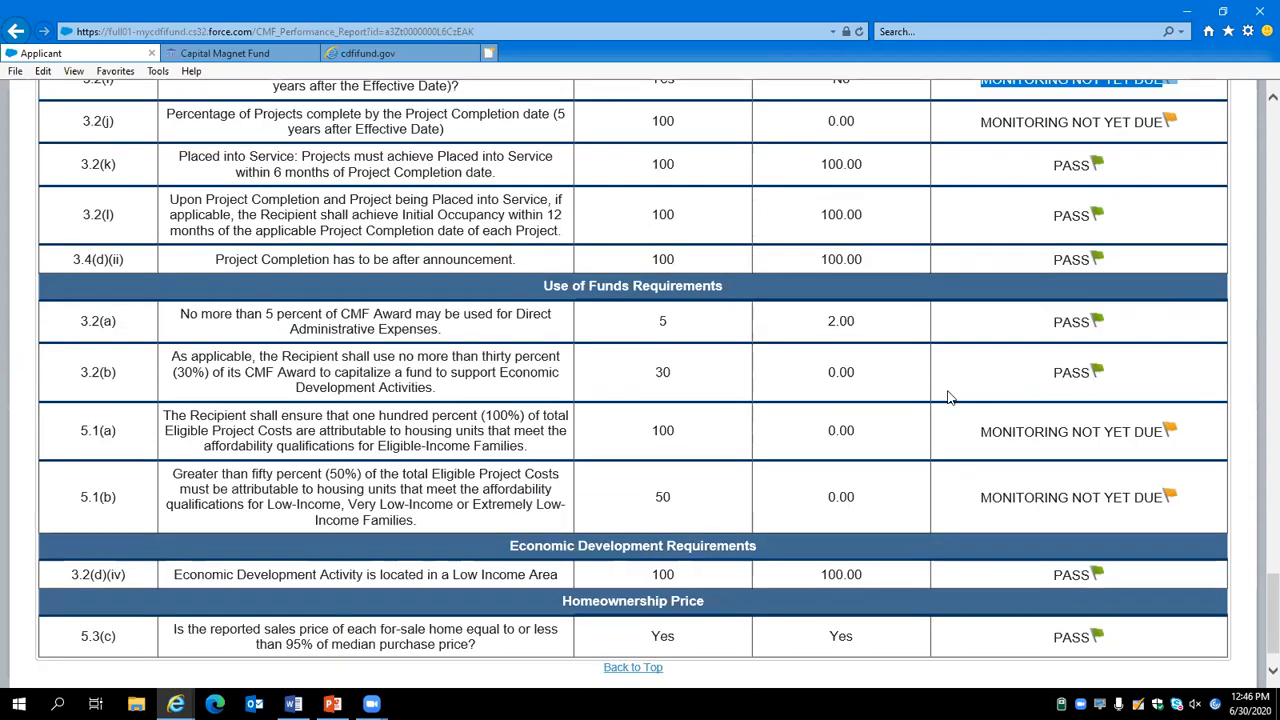
{"action": "scroll", "coordinate": [876, 449], "scroll_direction": "down", "scroll_amount": 1}
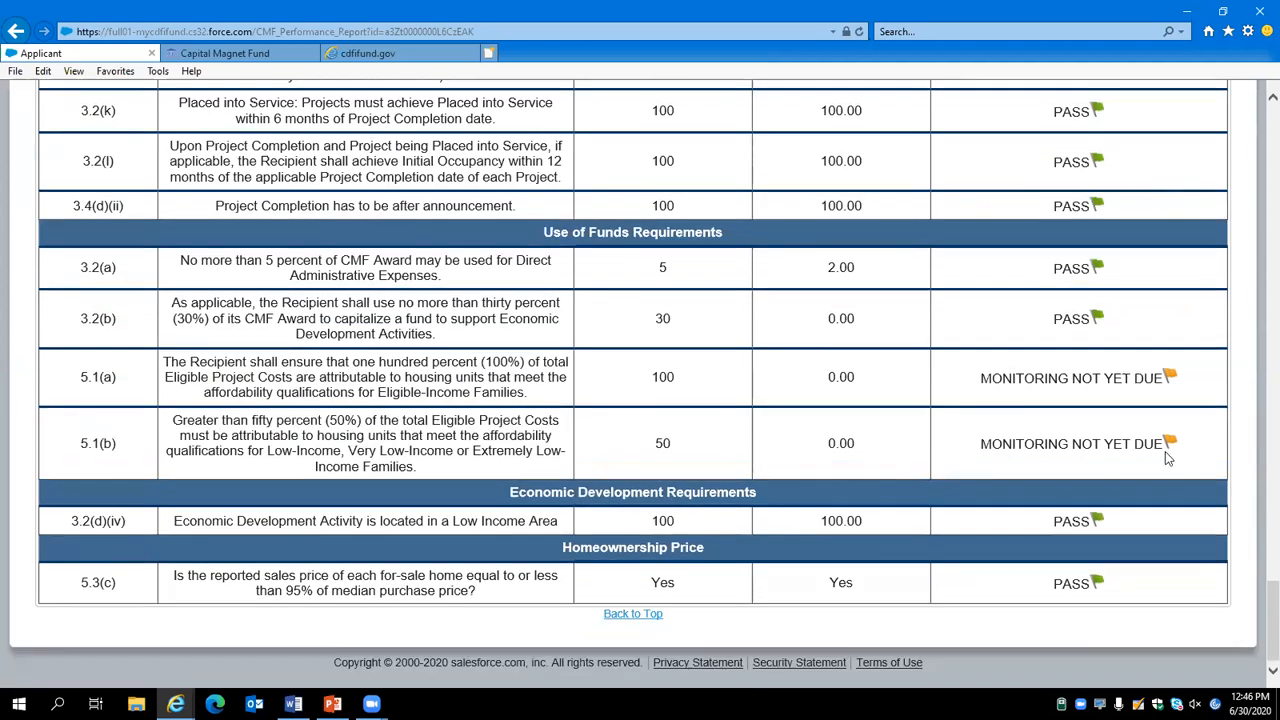
{"action": "double_click", "coordinate": [1058, 520]}
{"action": "triple_click", "coordinate": [1160, 590]}
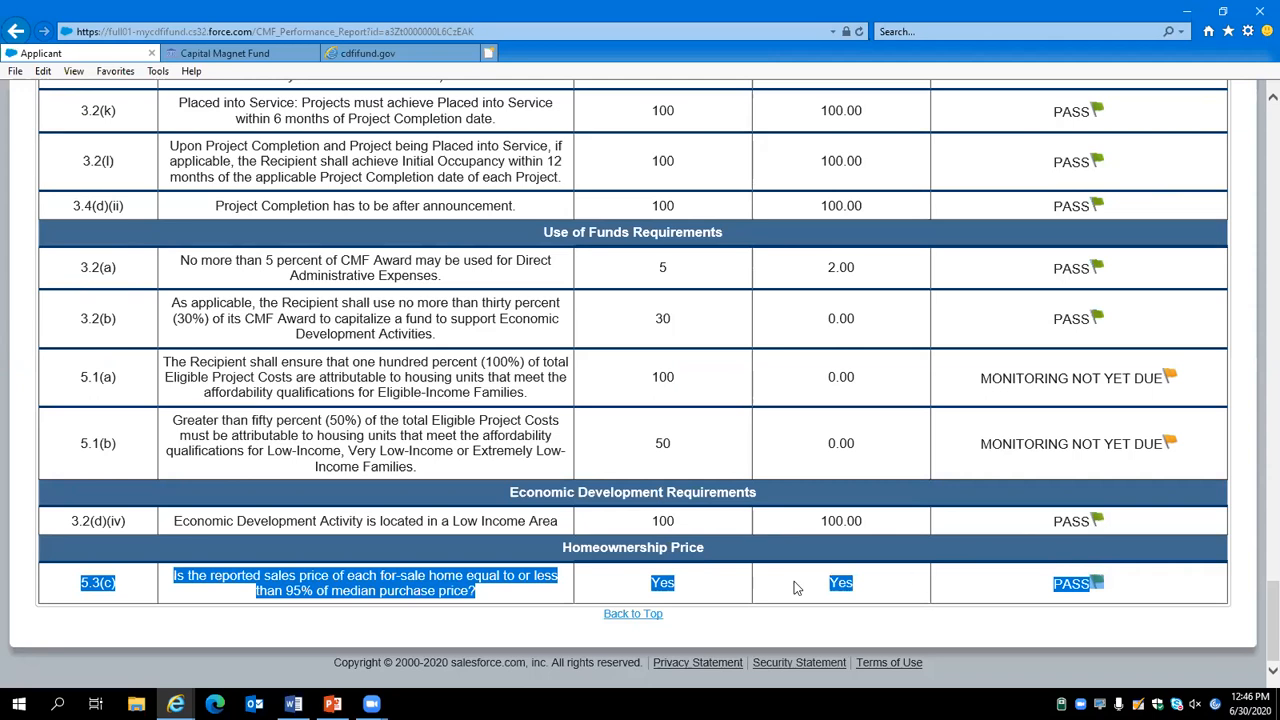
Reopen the performance report from the scorecard and search it for "sale" to check the Homeownership Sale Price Test
{"action": "scroll", "coordinate": [810, 410], "scroll_direction": "up", "scroll_amount": 4}
{"action": "scroll", "coordinate": [788, 450], "scroll_direction": "up", "scroll_amount": 20}
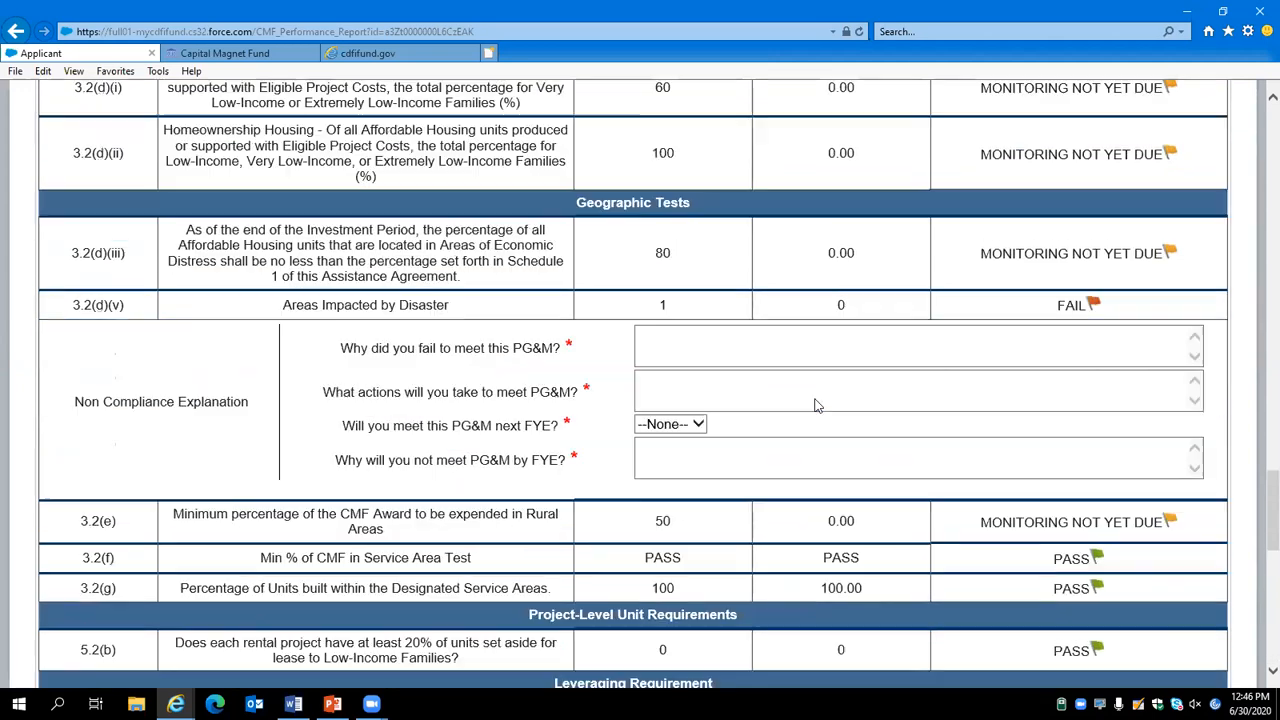
{"action": "scroll", "coordinate": [782, 291], "scroll_direction": "up", "scroll_amount": 3}
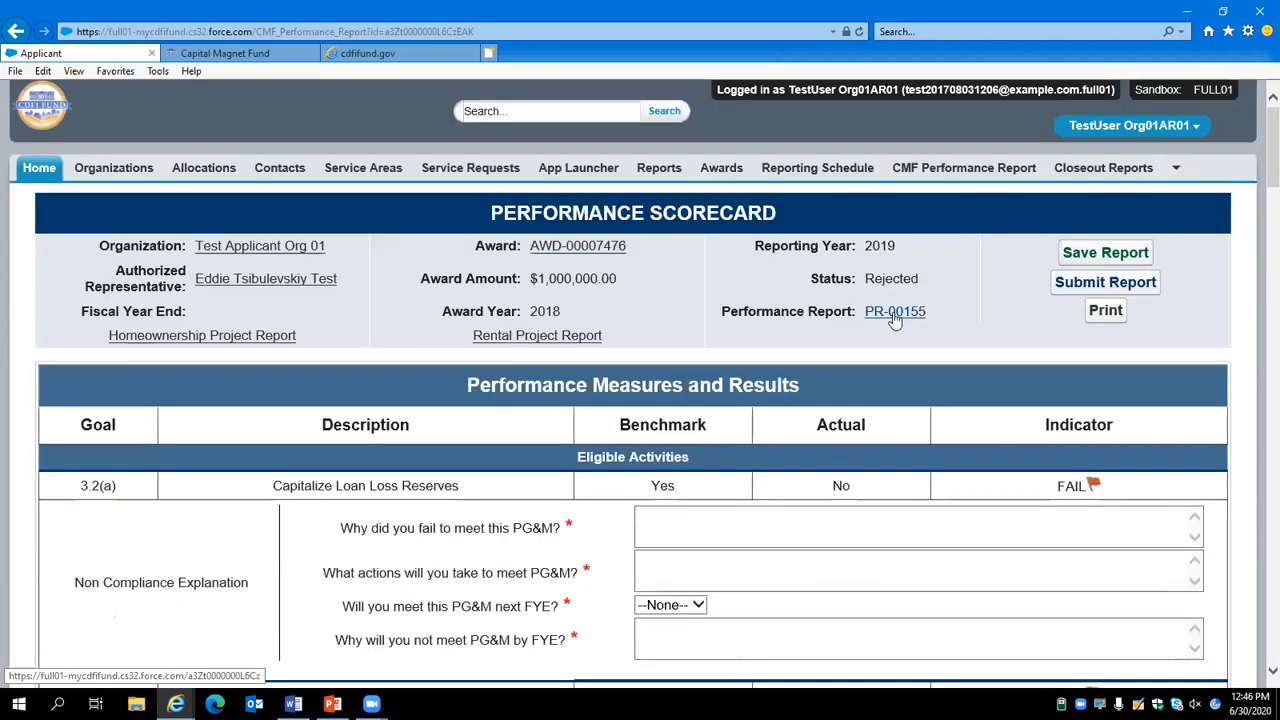
{"action": "left_click", "coordinate": [905, 308]}
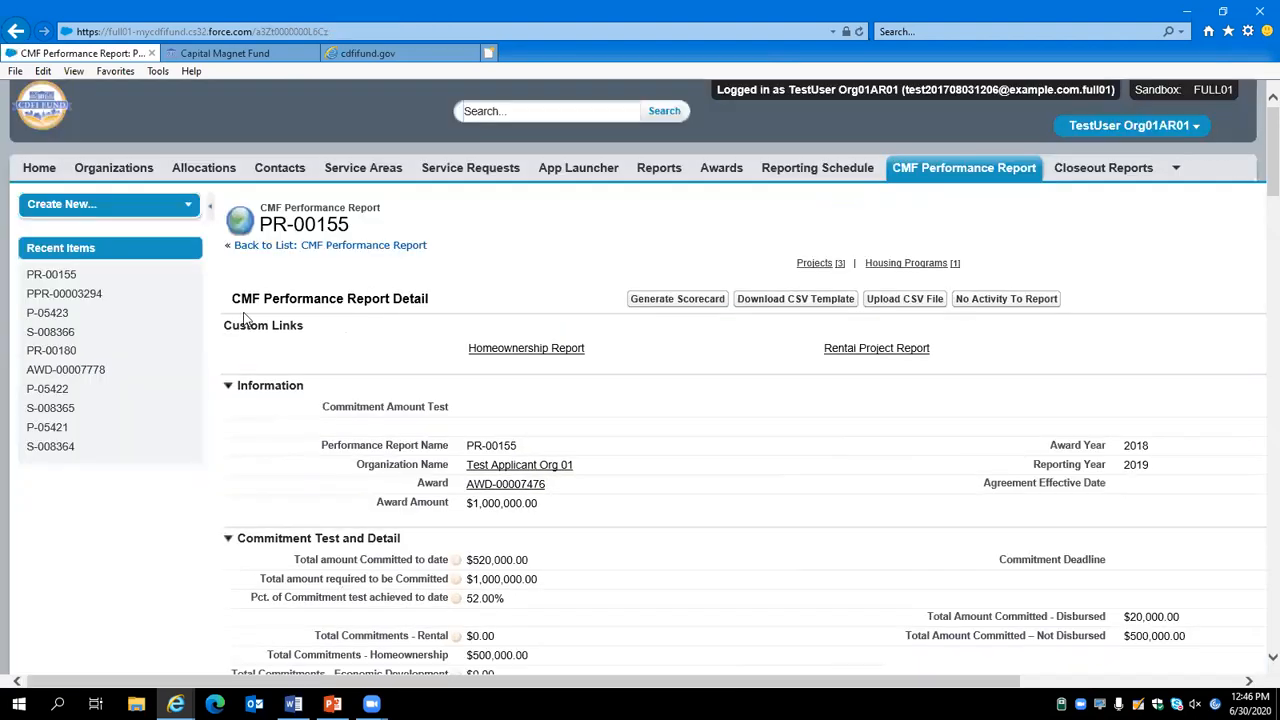
{"action": "scroll", "coordinate": [250, 320], "scroll_direction": "down", "scroll_amount": 1}
{"action": "left_click_drag", "start_coordinate": [257, 204], "coordinate": [469, 224]}
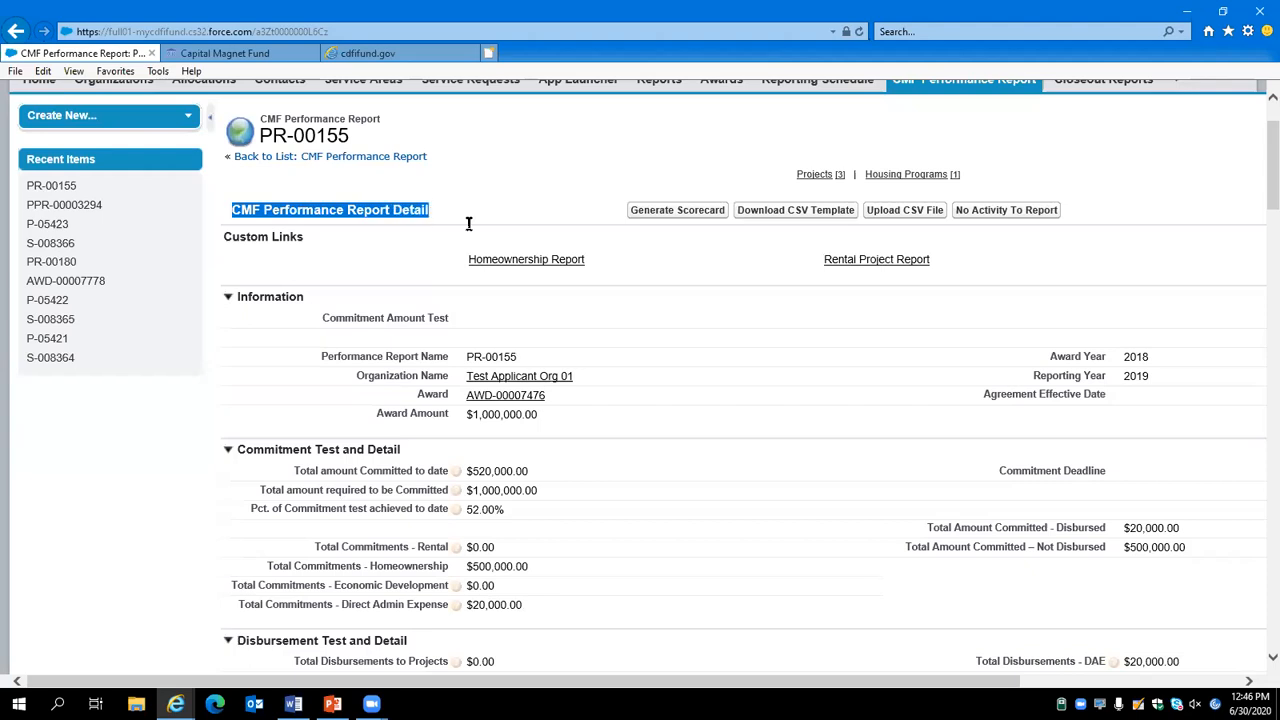
{"action": "scroll", "coordinate": [350, 452], "scroll_direction": "down", "scroll_amount": 1}
{"action": "key", "text": "ctrl+f"}
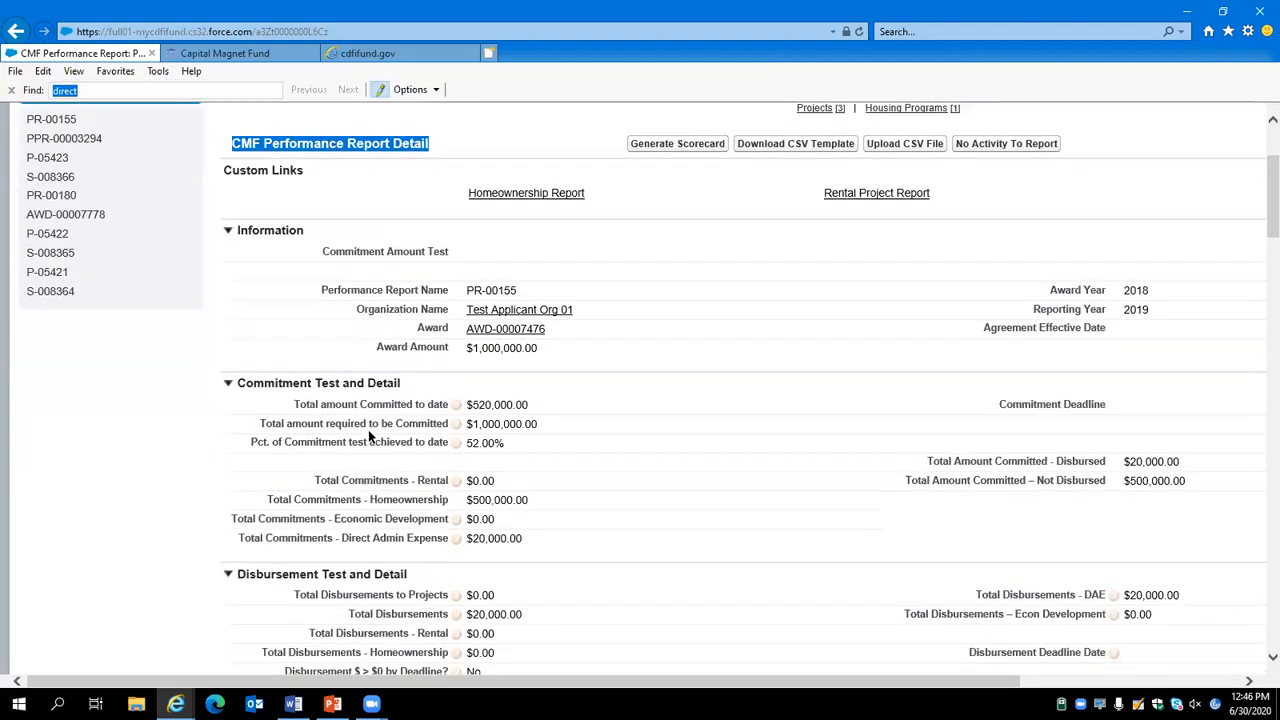
{"action": "type", "text": "sale"}
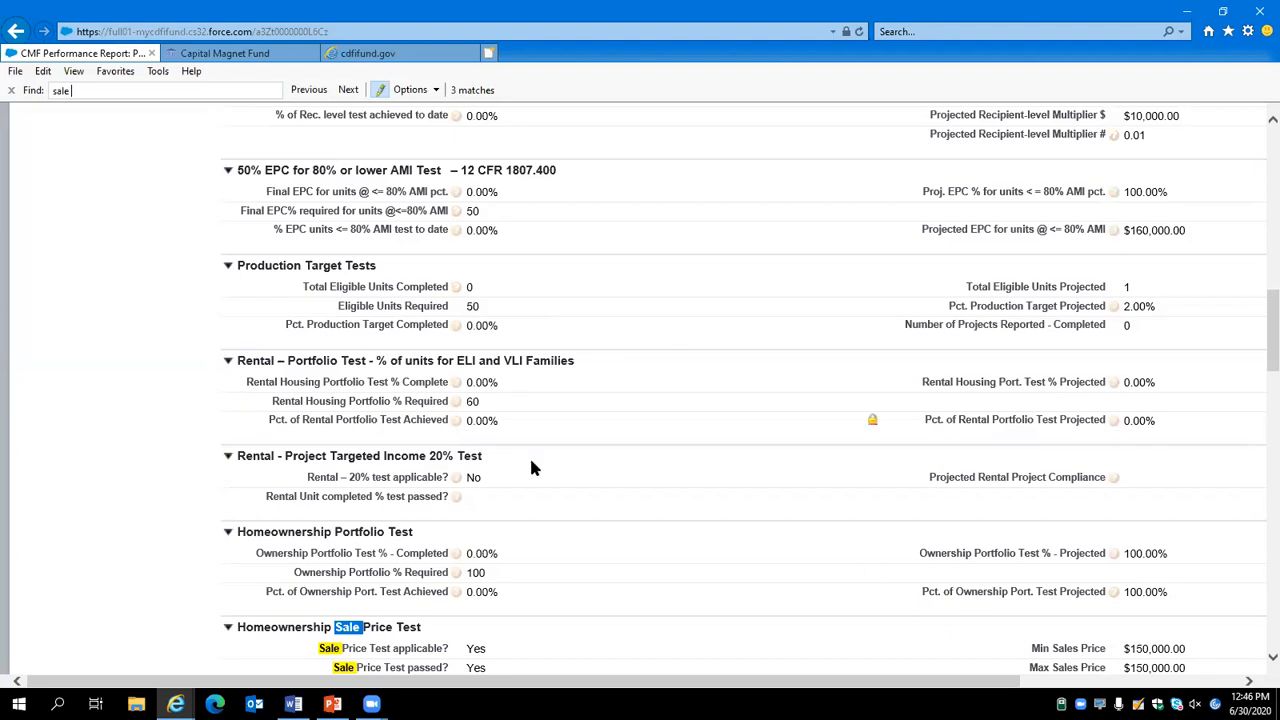
{"action": "scroll", "coordinate": [430, 460], "scroll_direction": "down", "scroll_amount": 2}
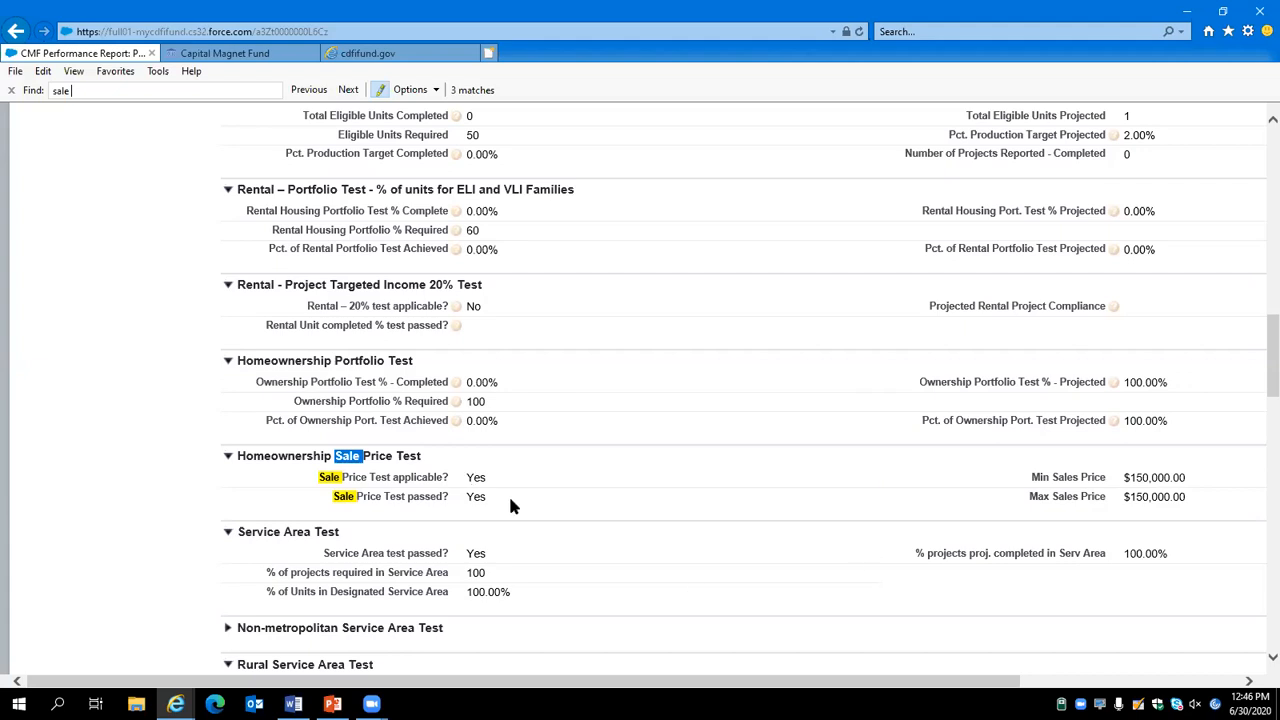
{"action": "left_click_drag", "start_coordinate": [505, 505], "coordinate": [350, 499]}
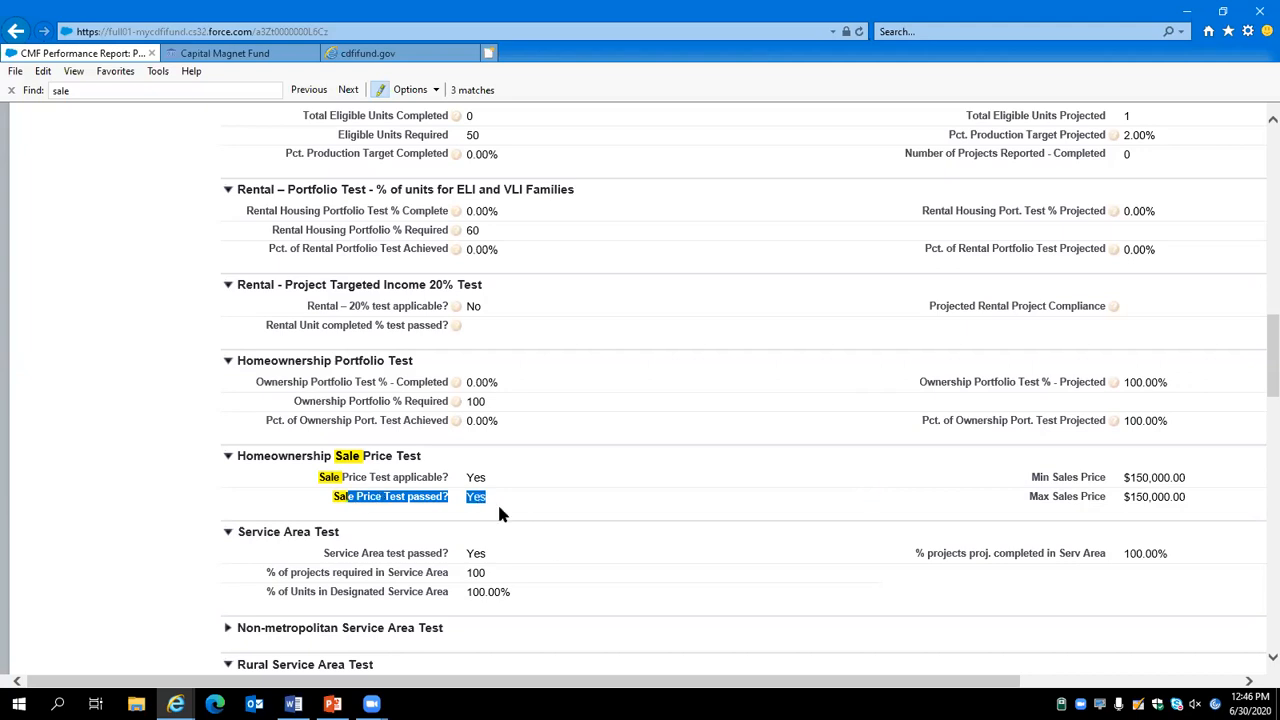
Close the text search, review the report's Commitment Test and Detail section, and preview its projects list
{"action": "scroll", "coordinate": [484, 514], "scroll_direction": "up", "scroll_amount": 4}
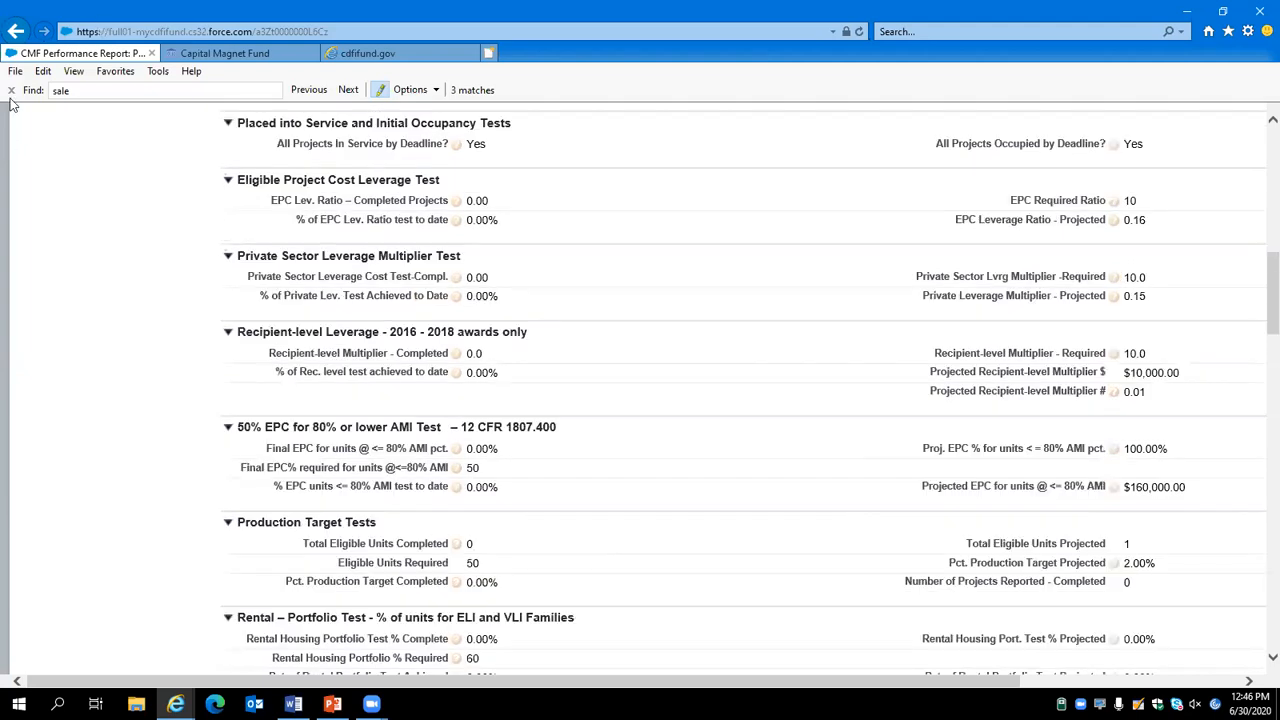
{"action": "scroll", "coordinate": [470, 450], "scroll_direction": "up", "scroll_amount": 8}
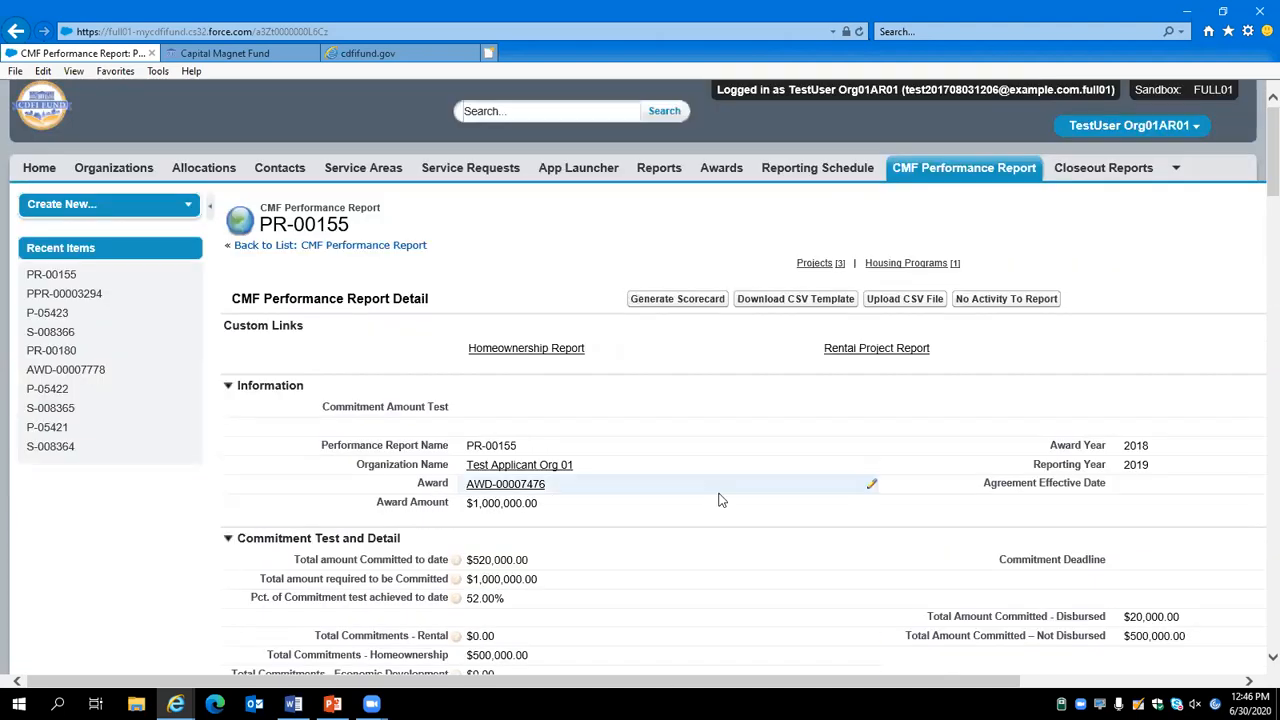
{"action": "scroll", "coordinate": [585, 402], "scroll_direction": "down", "scroll_amount": 2}
{"action": "scroll", "coordinate": [584, 400], "scroll_direction": "down", "scroll_amount": 1}
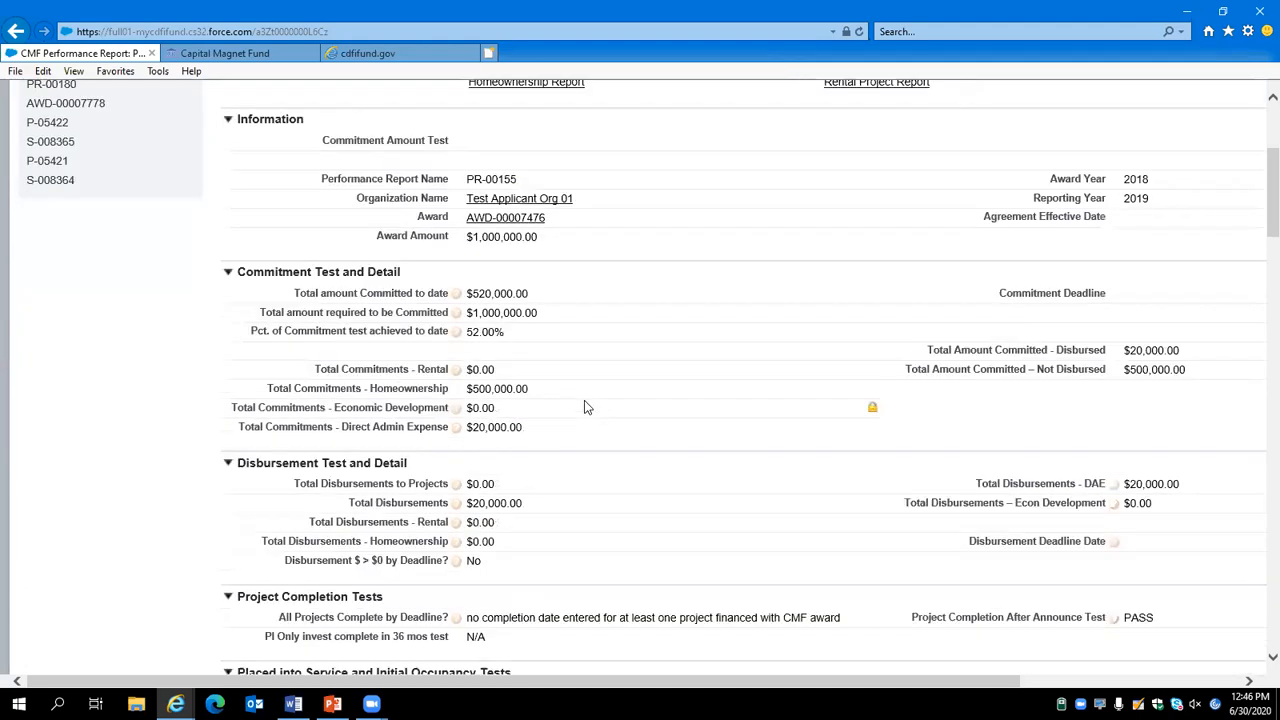
{"action": "scroll", "coordinate": [600, 406], "scroll_direction": "up", "scroll_amount": 3}
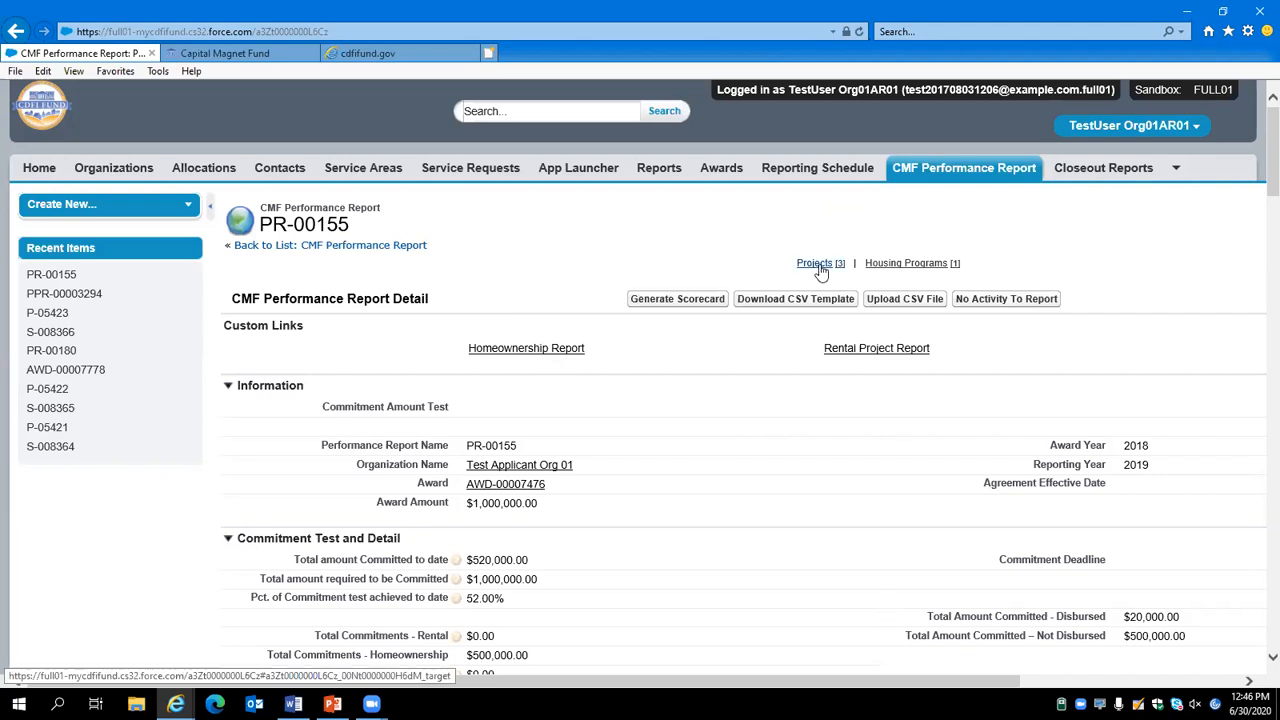
{"action": "mouse_move", "coordinate": [820, 268]}
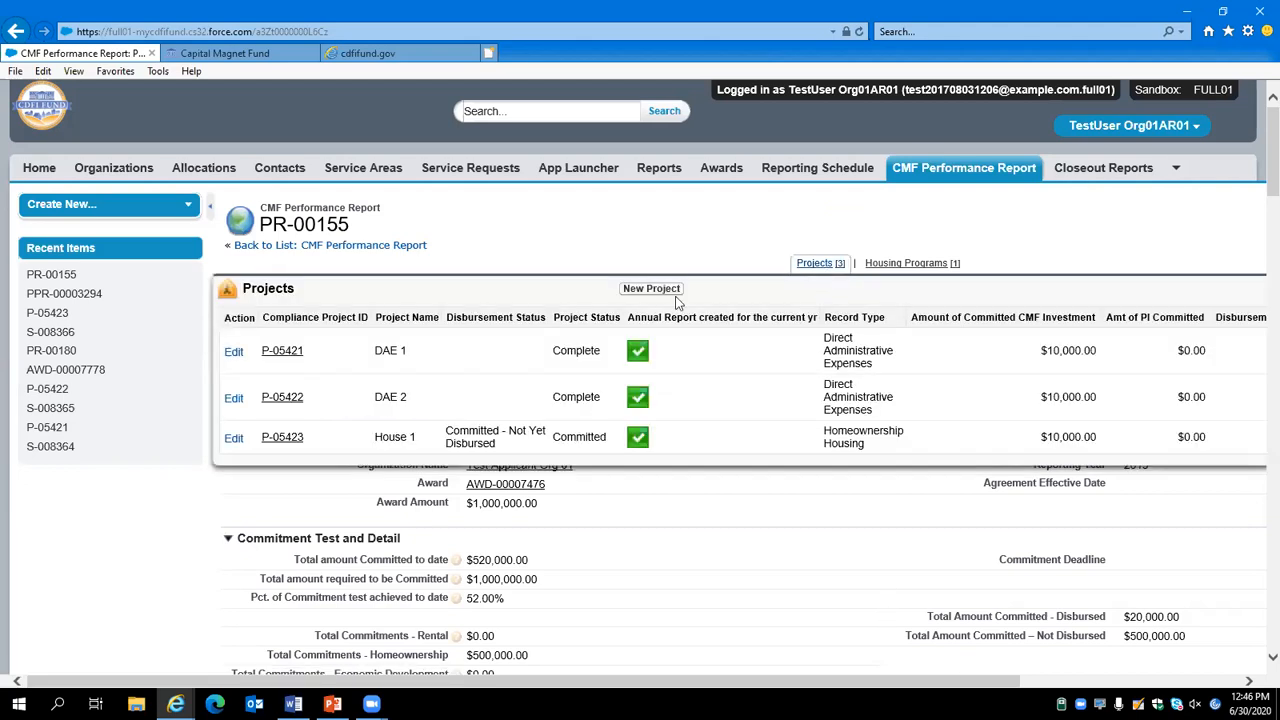
Open the House 1 project's Project Annual Report spreadsheet in Excel, close the document recovery list and enable editing
{"action": "left_click", "coordinate": [284, 440]}
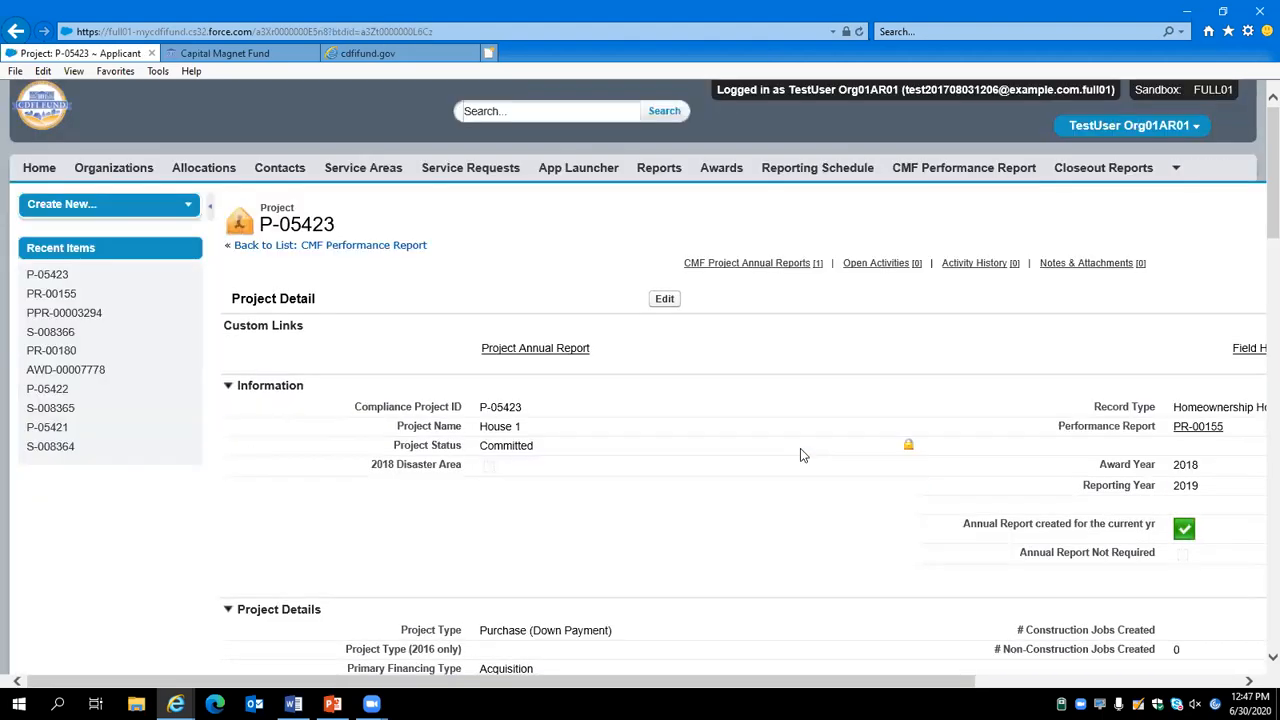
{"action": "left_click", "coordinate": [542, 355]}
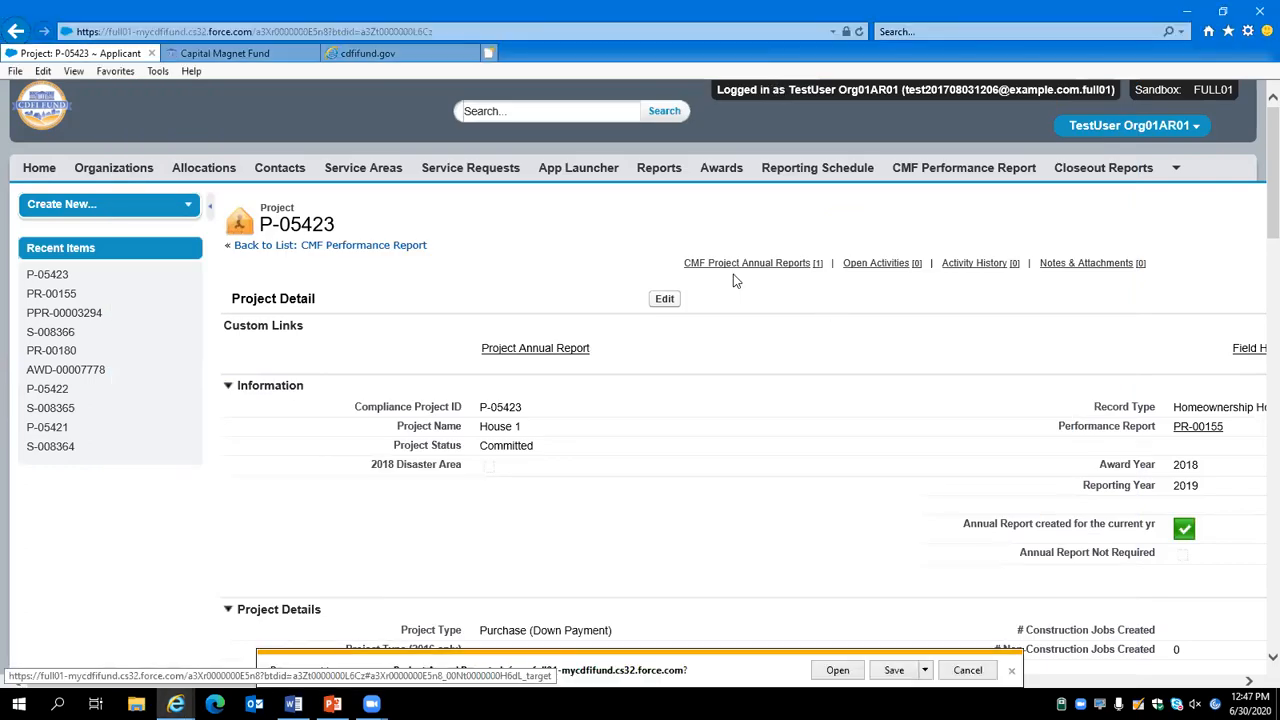
{"action": "left_click", "coordinate": [838, 676]}
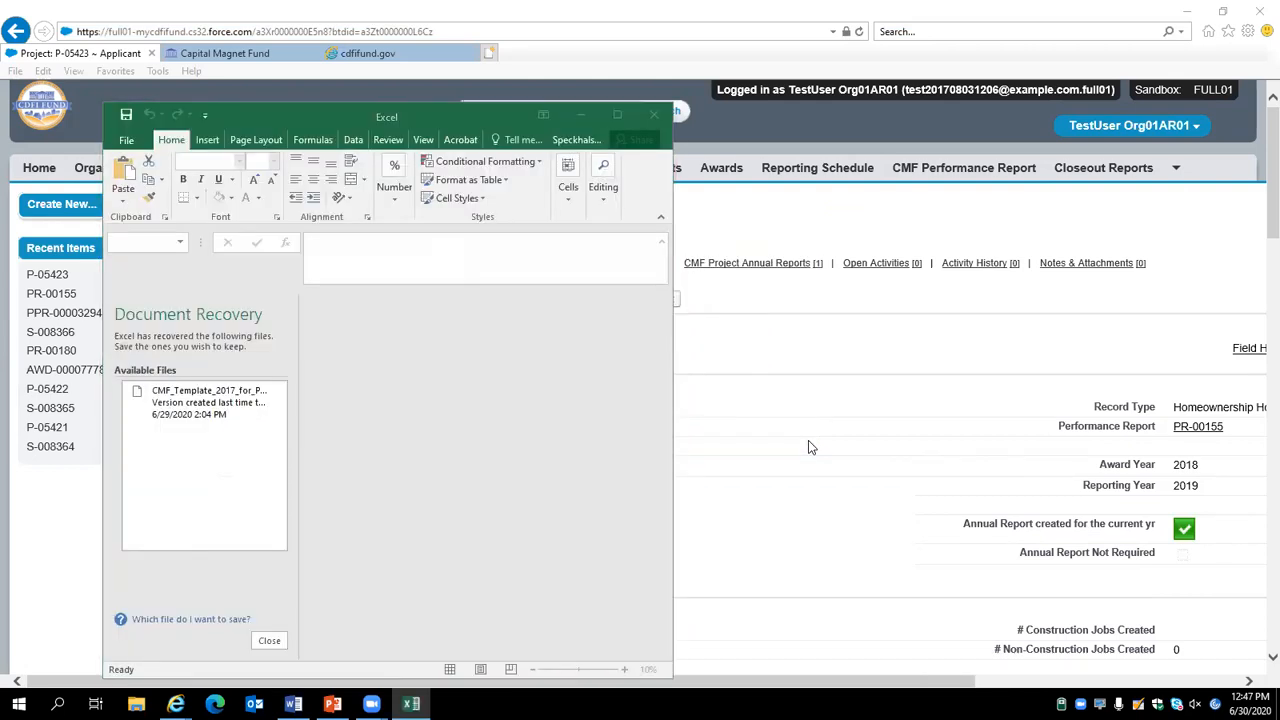
{"action": "key", "text": "Return"}
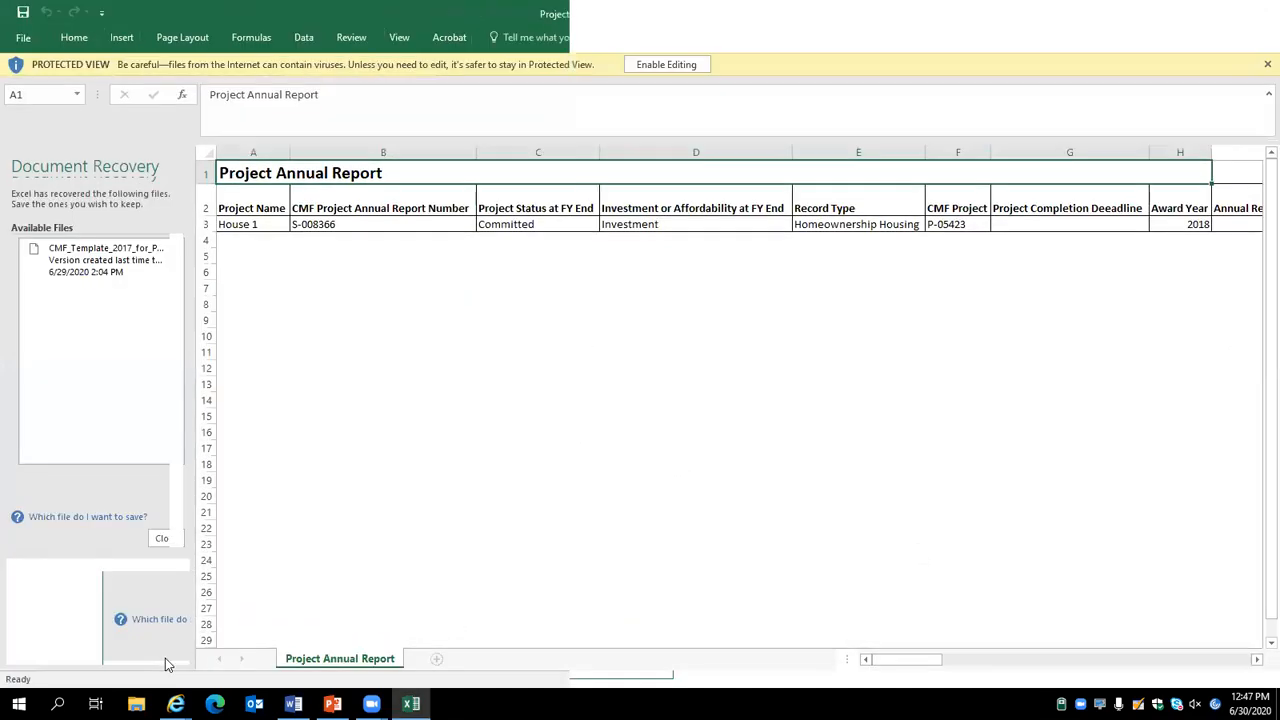
{"action": "left_click", "coordinate": [166, 650]}
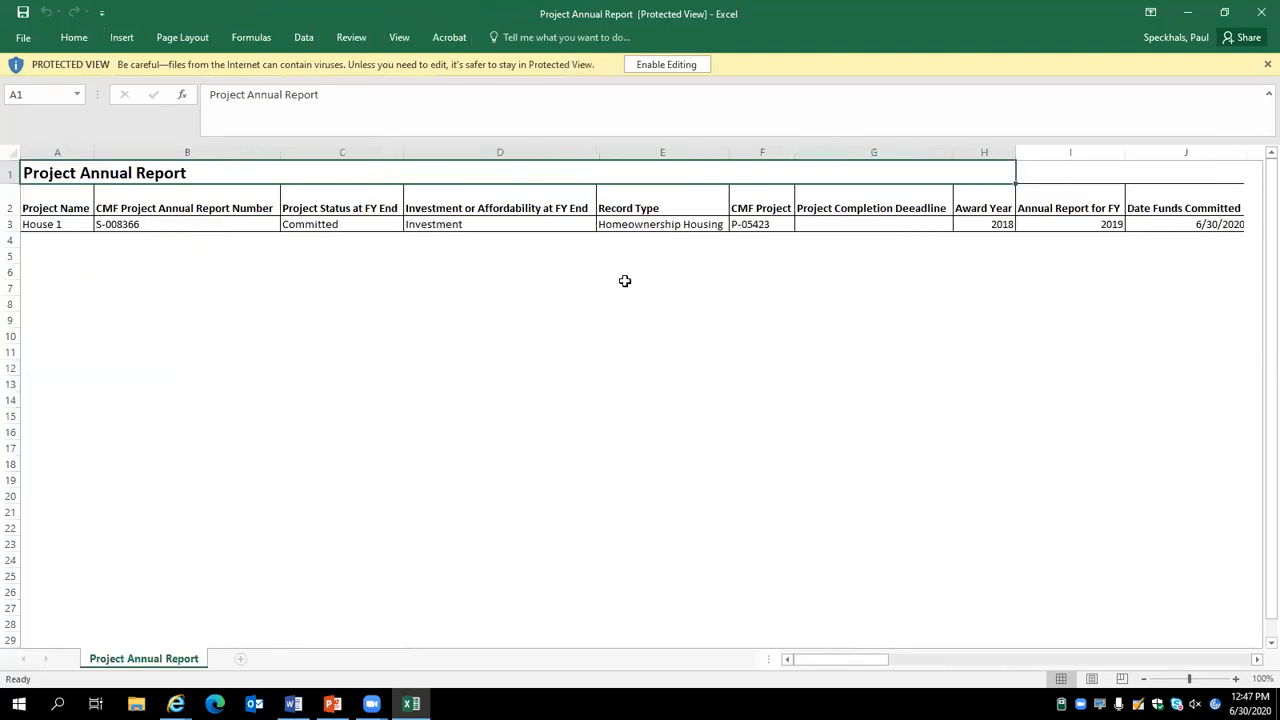
{"action": "left_click", "coordinate": [663, 66]}
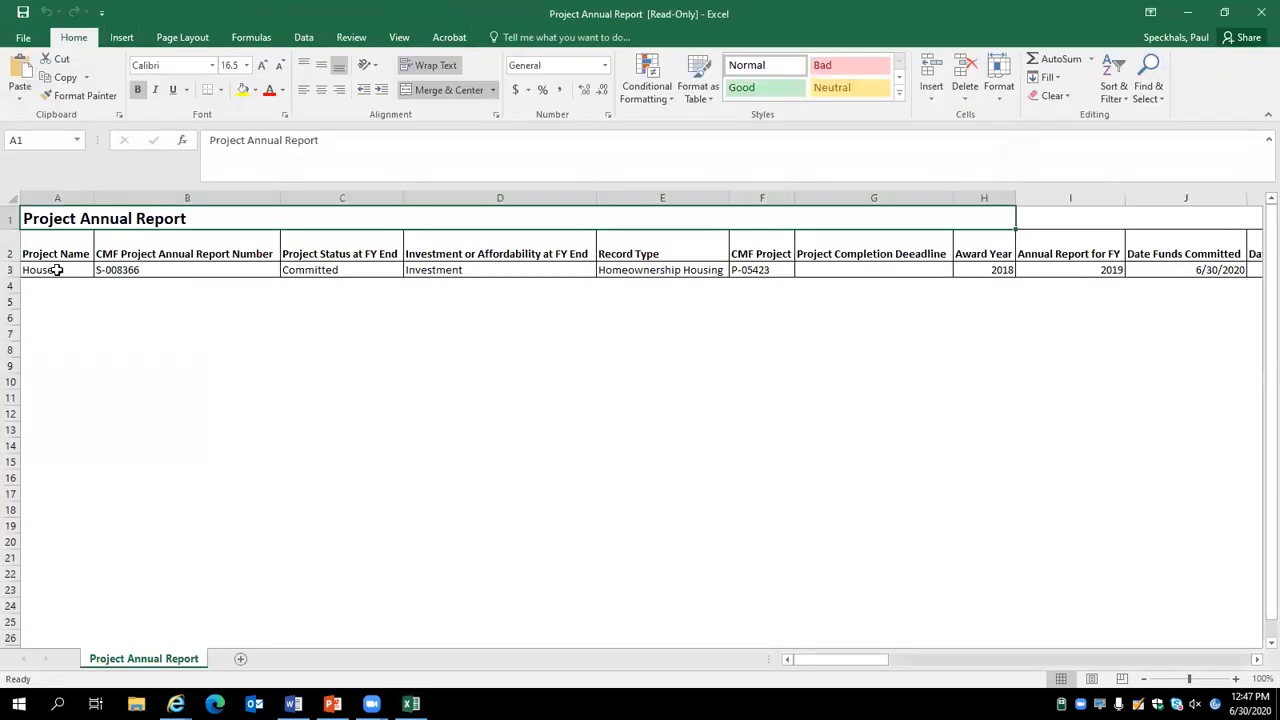
Review the House 1 row across the columns of the Project Annual Report spreadsheet, and close the workbook
{"action": "left_click", "coordinate": [57, 270]}
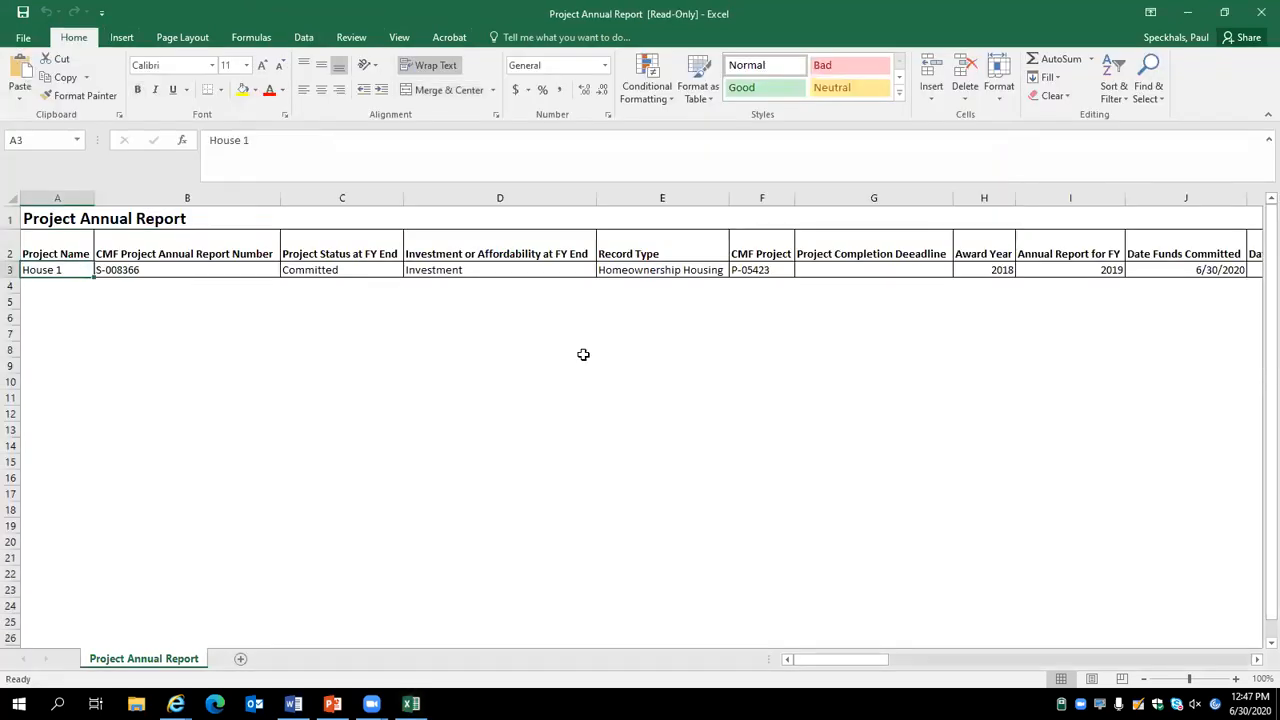
{"action": "key", "text": "Right"}
{"action": "key", "text": "Right"}
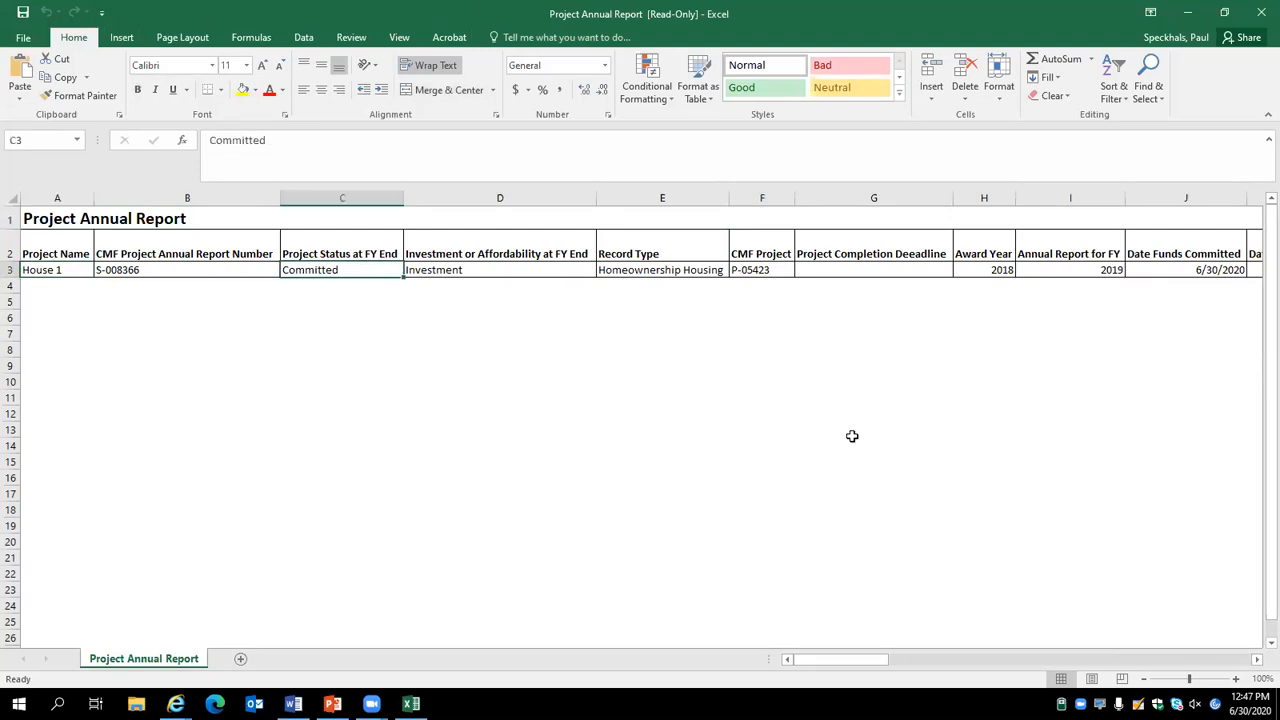
{"action": "left_click_drag", "start_coordinate": [846, 666], "coordinate": [972, 668]}
{"action": "left_click", "coordinate": [477, 270]}
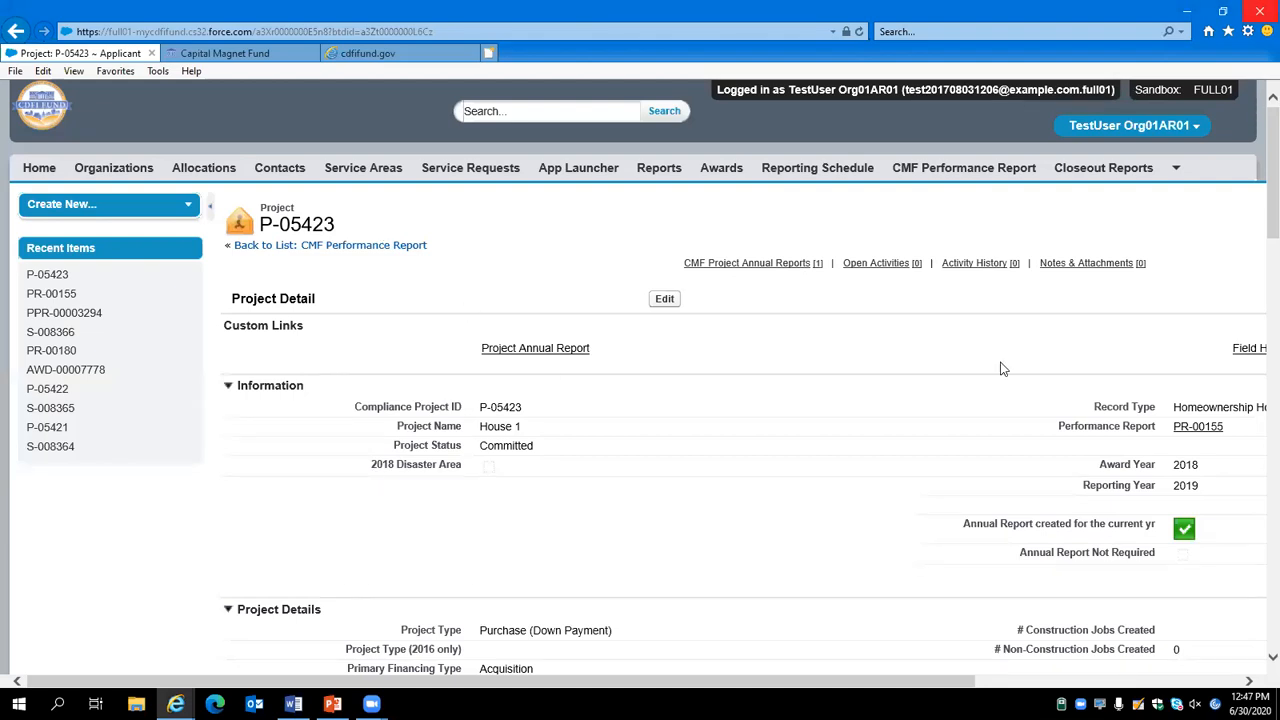
Return from the House 1 project to performance report PR-00155 and generate its scorecard
{"action": "scroll", "coordinate": [1003, 369], "scroll_direction": "right", "scroll_amount": 3}
{"action": "left_click", "coordinate": [1040, 428]}
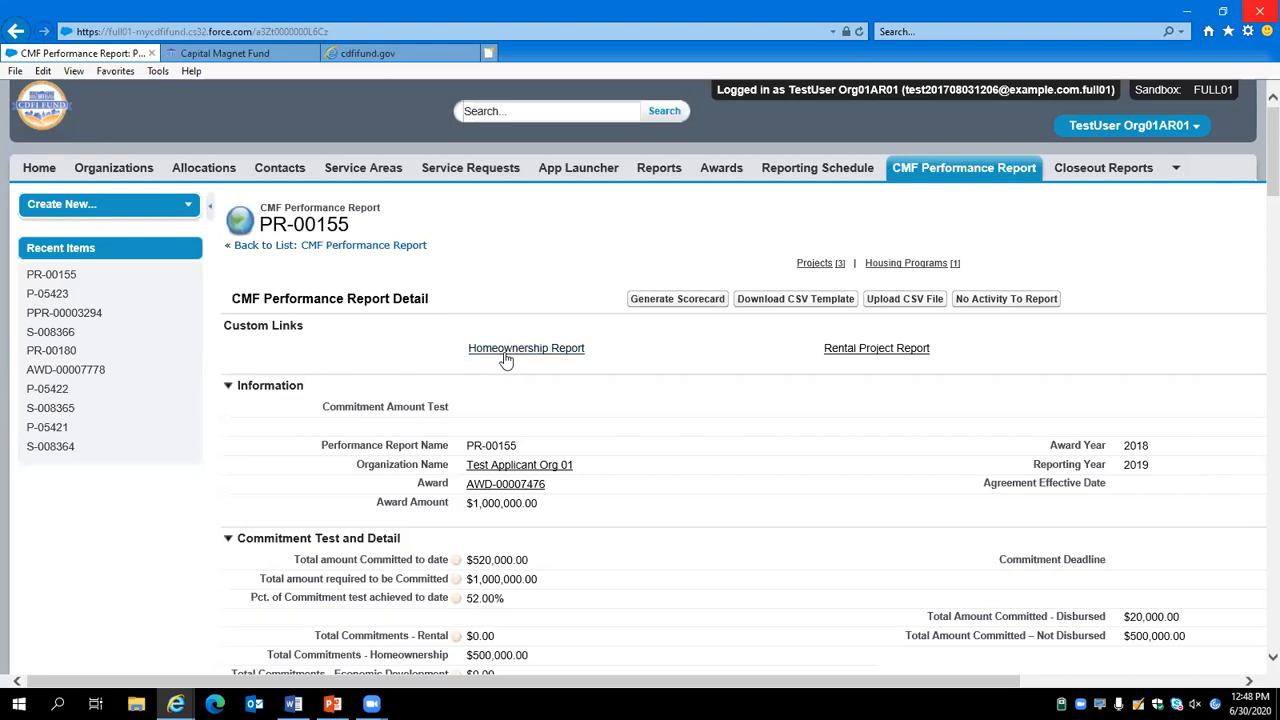
{"action": "left_click", "coordinate": [703, 297]}
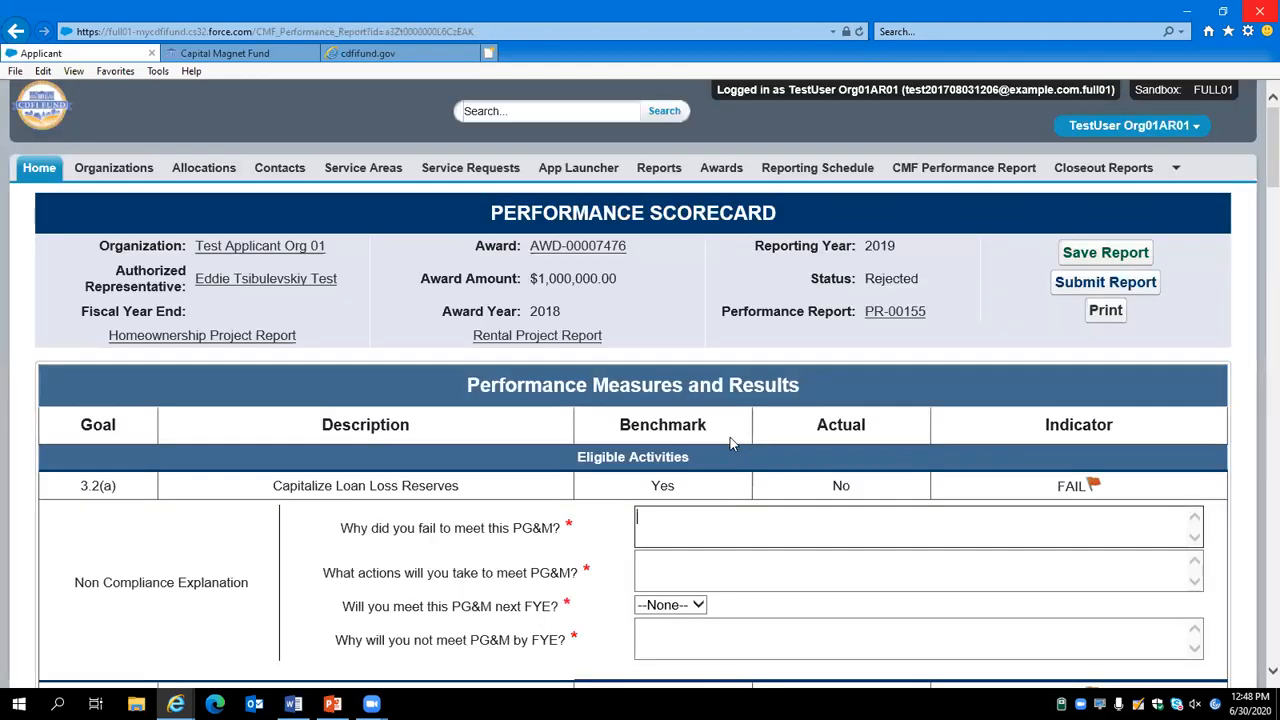
Open the scorecard's Homeownership Project Report in Excel, accept the file format mismatch and enable editing
{"action": "left_click", "coordinate": [204, 337]}
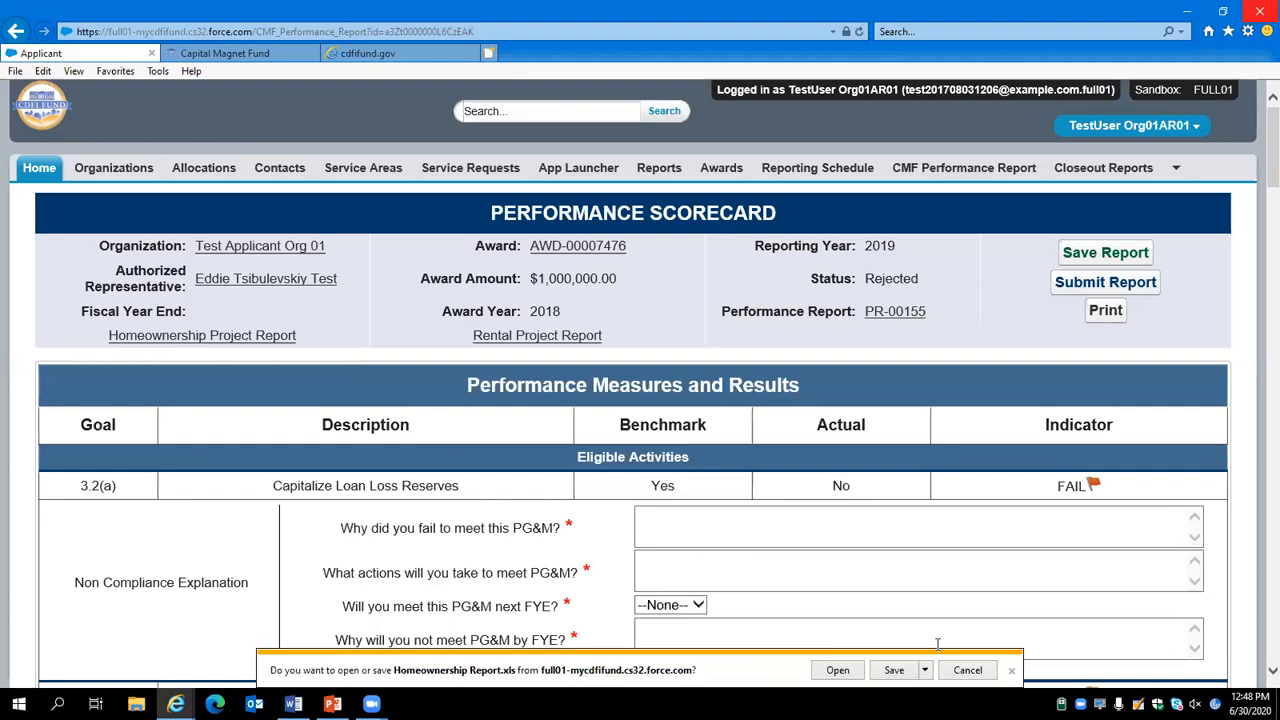
{"action": "left_click", "coordinate": [838, 670]}
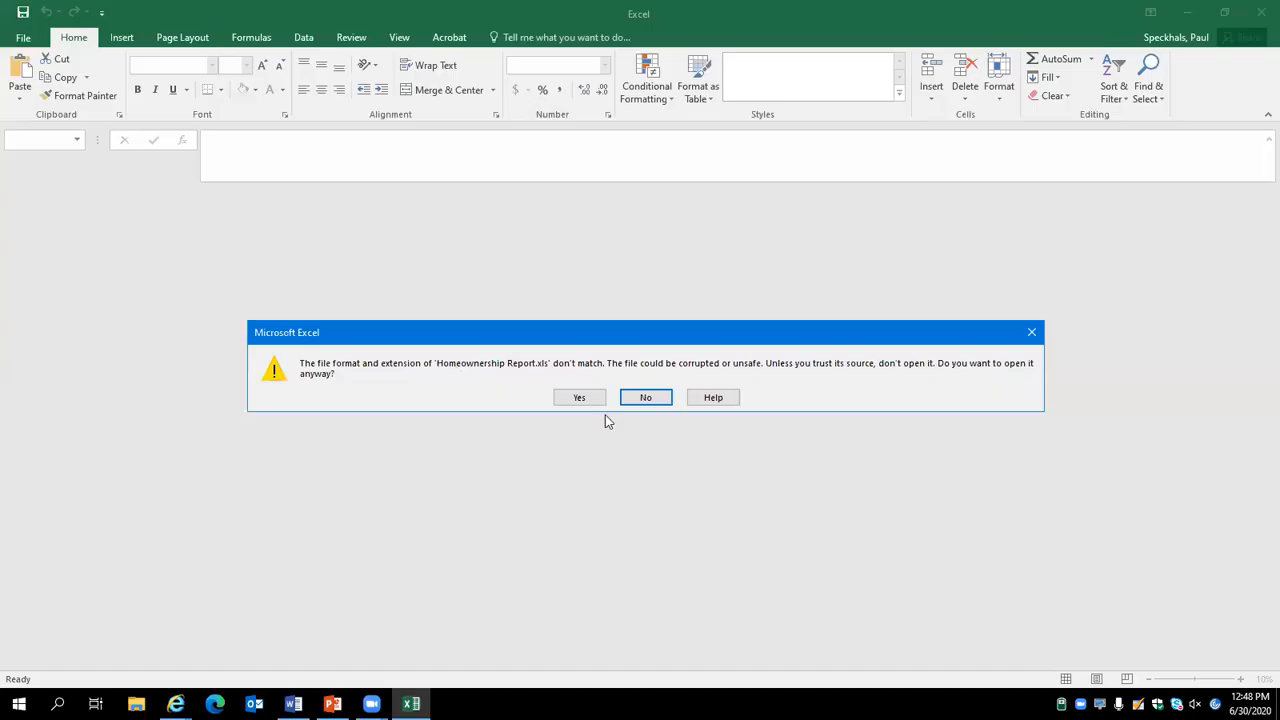
{"action": "left_click", "coordinate": [596, 399]}
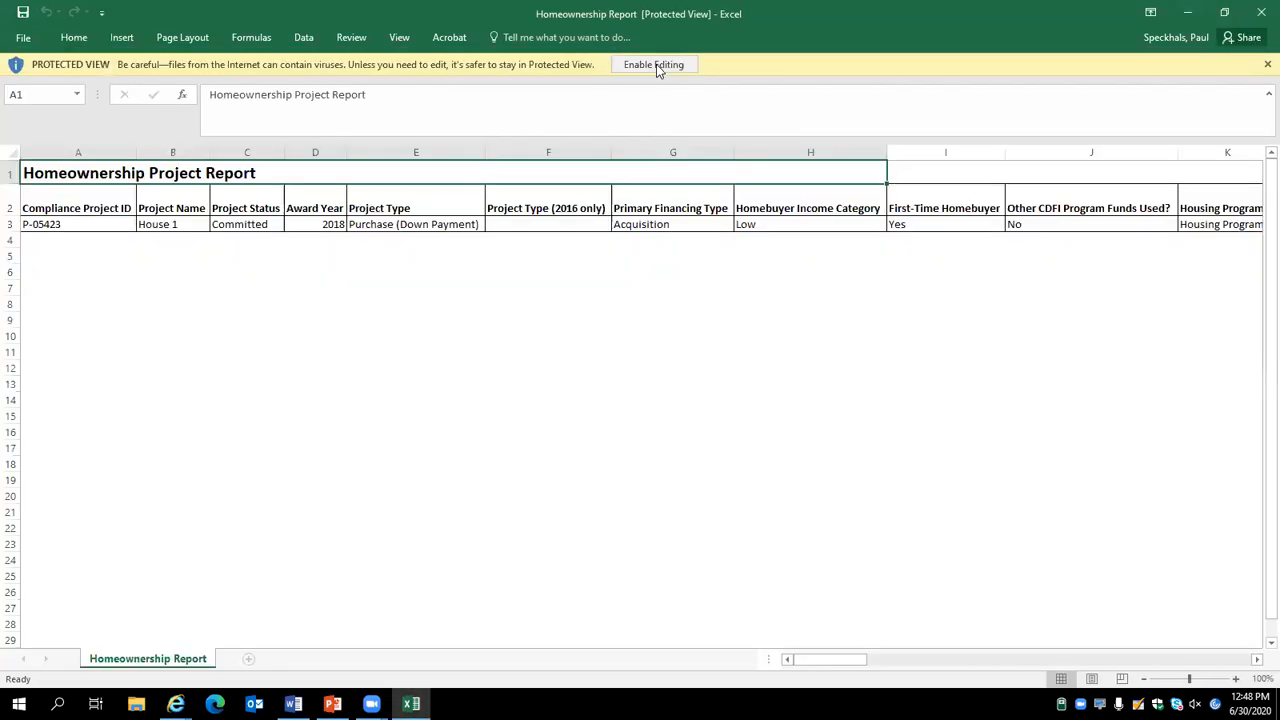
{"action": "left_click", "coordinate": [655, 65]}
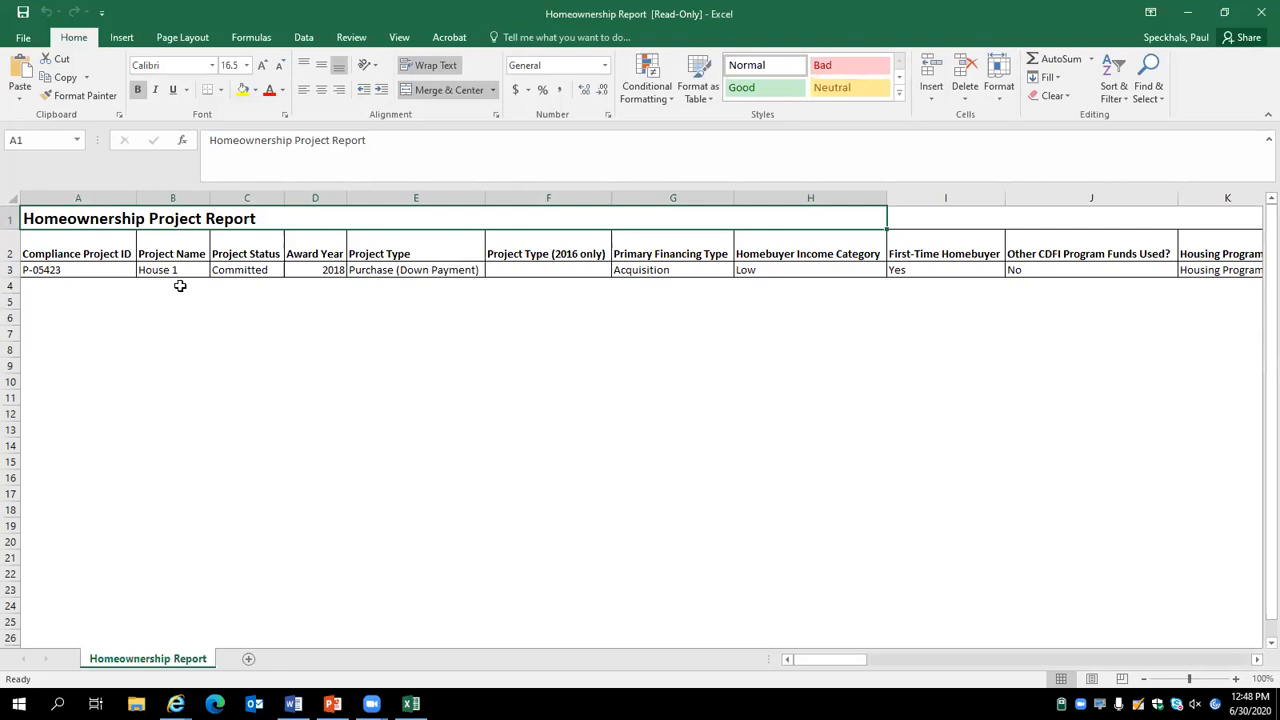
Review House 1's homebuyer income category, housing program and sale price compliance in the Homeownership Project Report
{"action": "left_click_drag", "start_coordinate": [180, 286], "coordinate": [237, 331]}
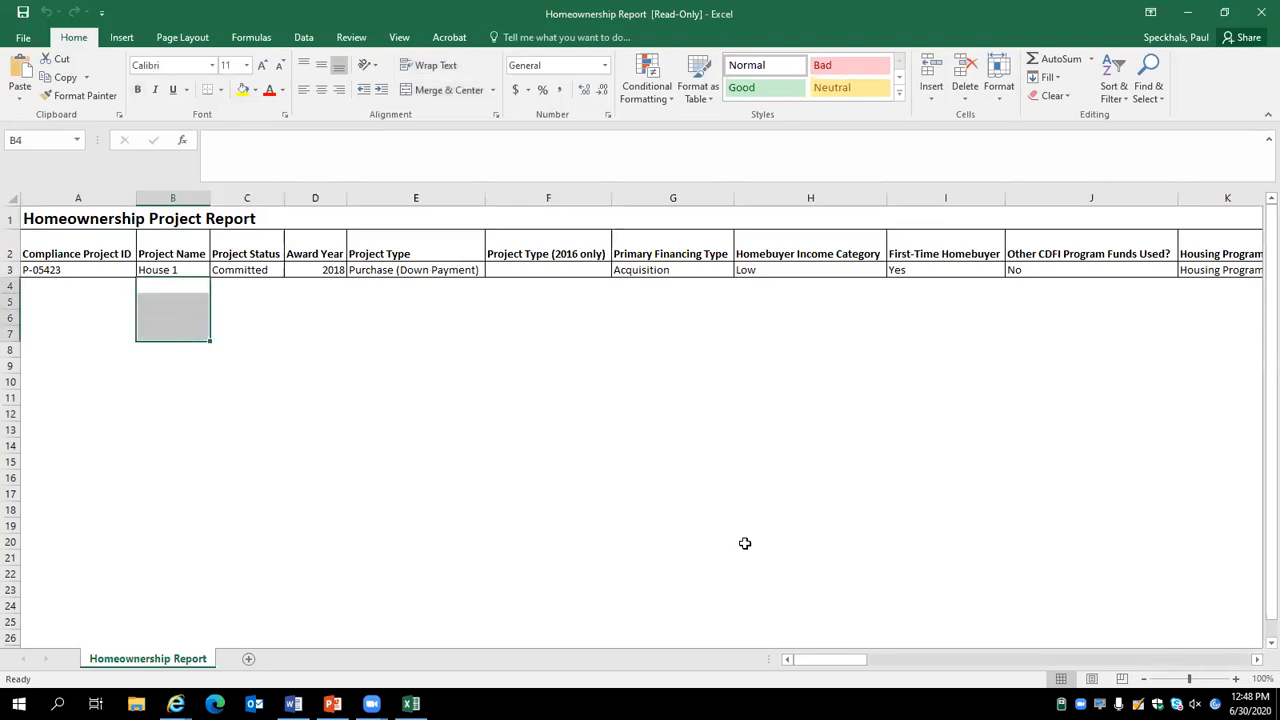
{"action": "left_click_drag", "start_coordinate": [845, 662], "coordinate": [804, 588]}
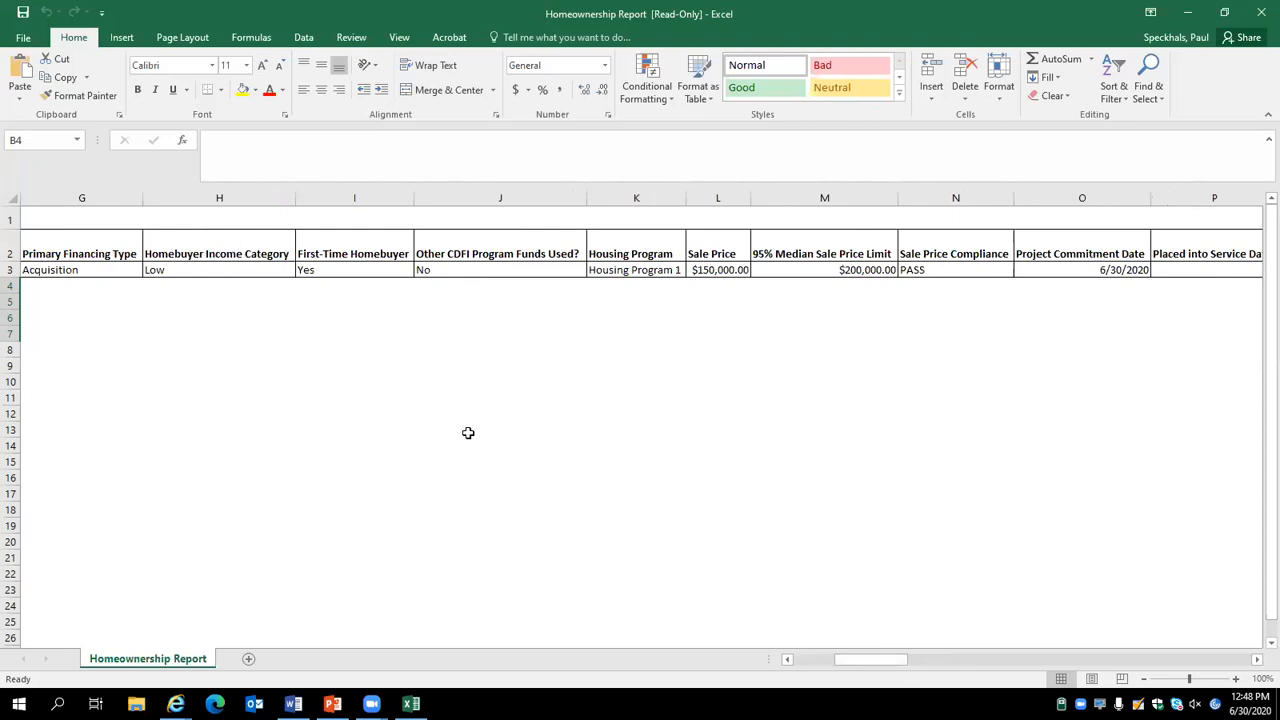
{"action": "left_click", "coordinate": [197, 271]}
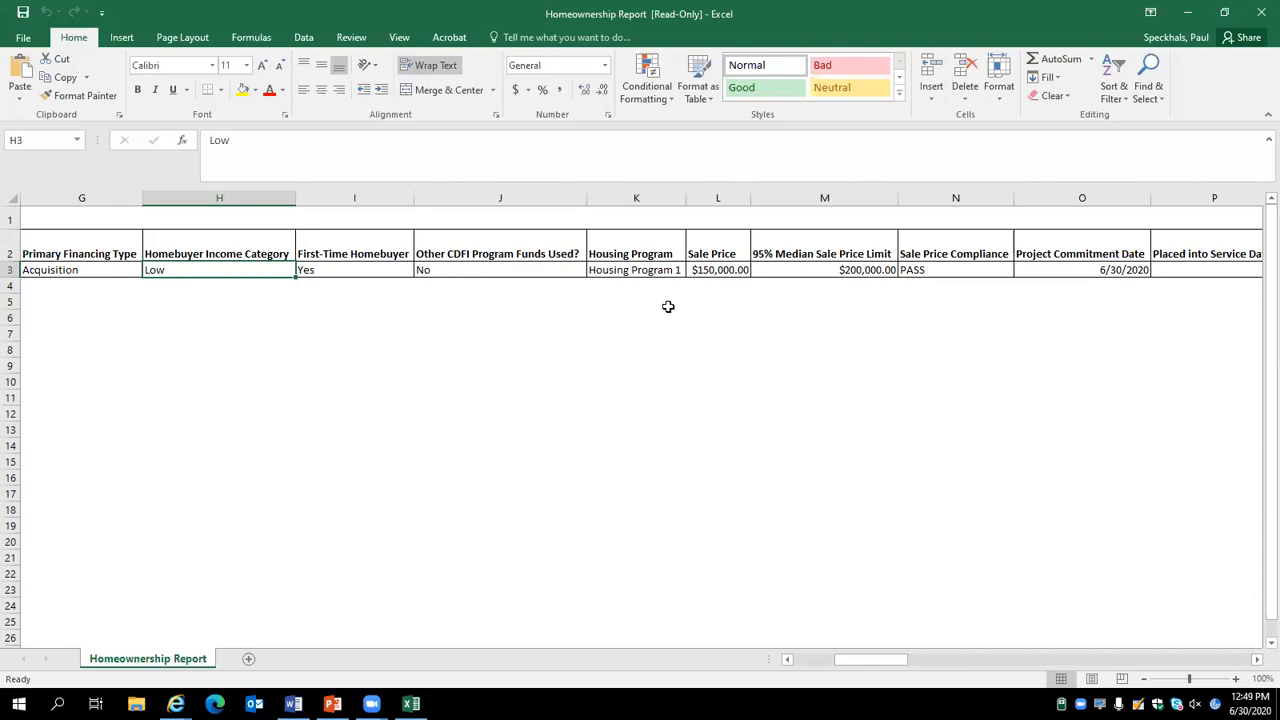
{"action": "left_click", "coordinate": [645, 275]}
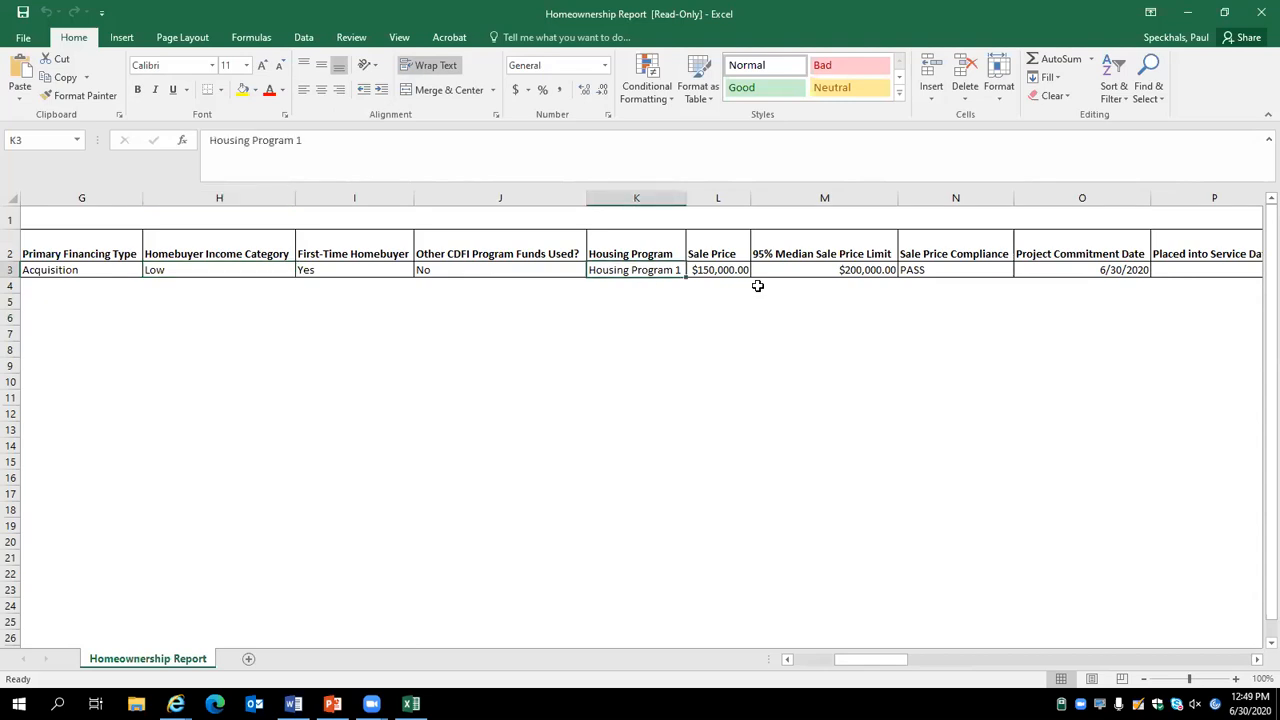
{"action": "left_click", "coordinate": [953, 270]}
{"action": "left_click_drag", "start_coordinate": [862, 667], "coordinate": [806, 663]}
Switch back to the performance scorecard in Internet Explorer, look over its header and measures, and reopen performance report PR-00155
{"action": "mouse_move", "coordinate": [175, 704]}
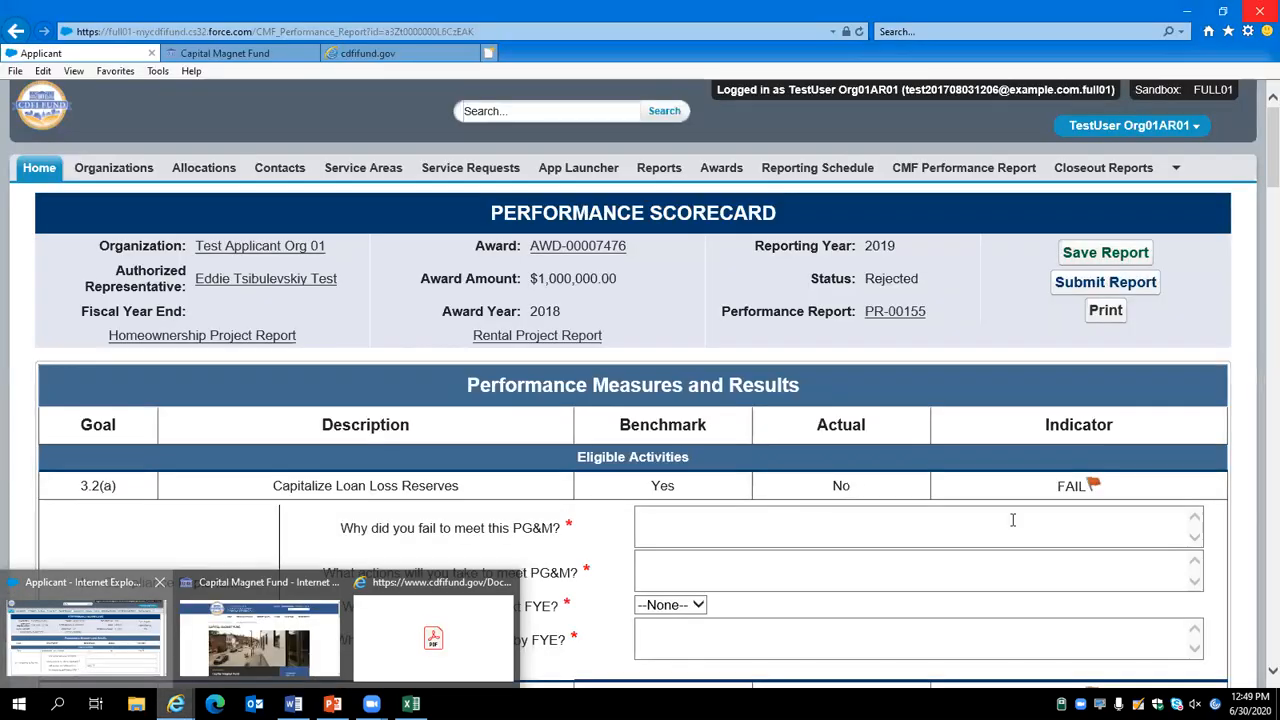
{"action": "left_click", "coordinate": [100, 640]}
{"action": "scroll", "coordinate": [848, 480], "scroll_direction": "down", "scroll_amount": 2}
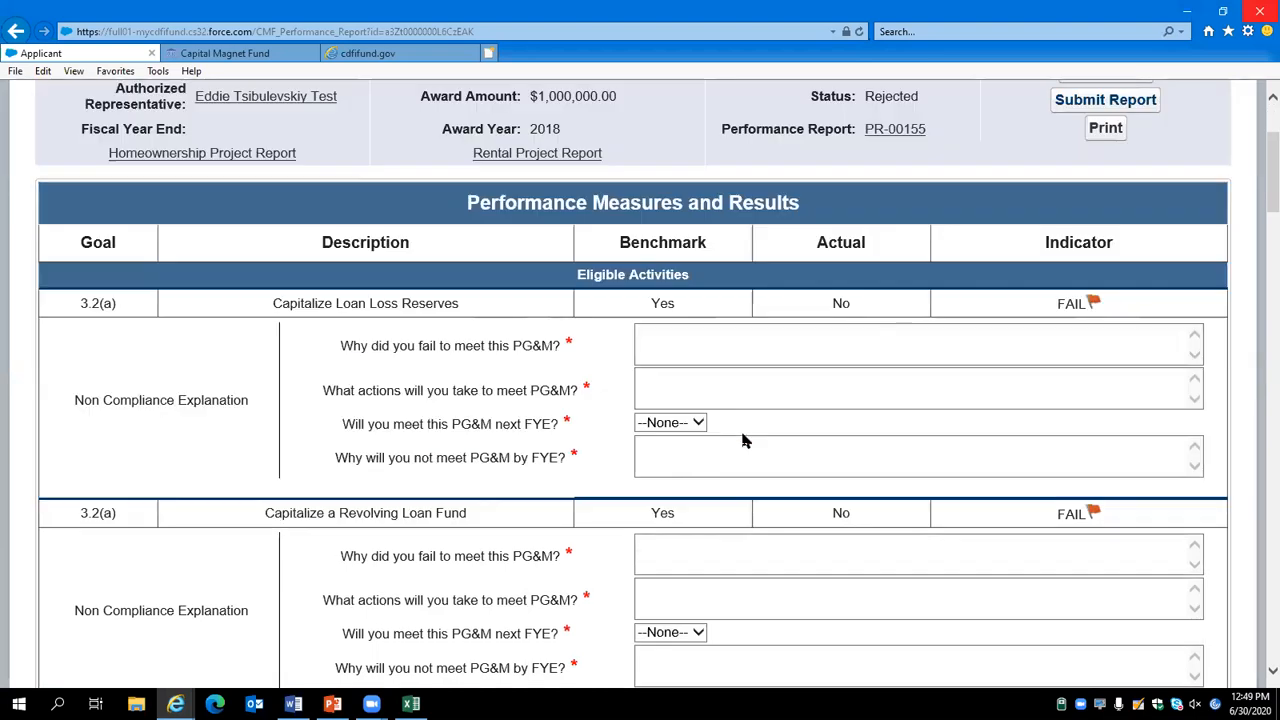
{"action": "scroll", "coordinate": [820, 300], "scroll_direction": "up", "scroll_amount": 2}
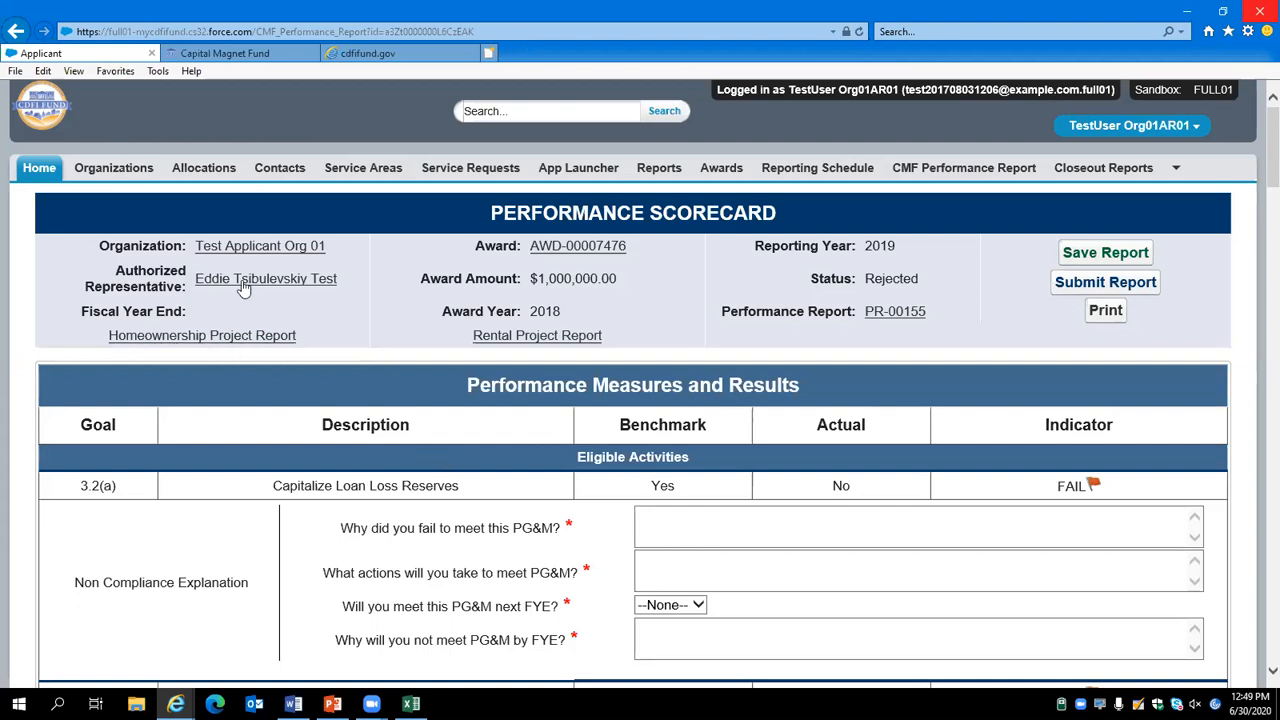
{"action": "left_click", "coordinate": [896, 318]}
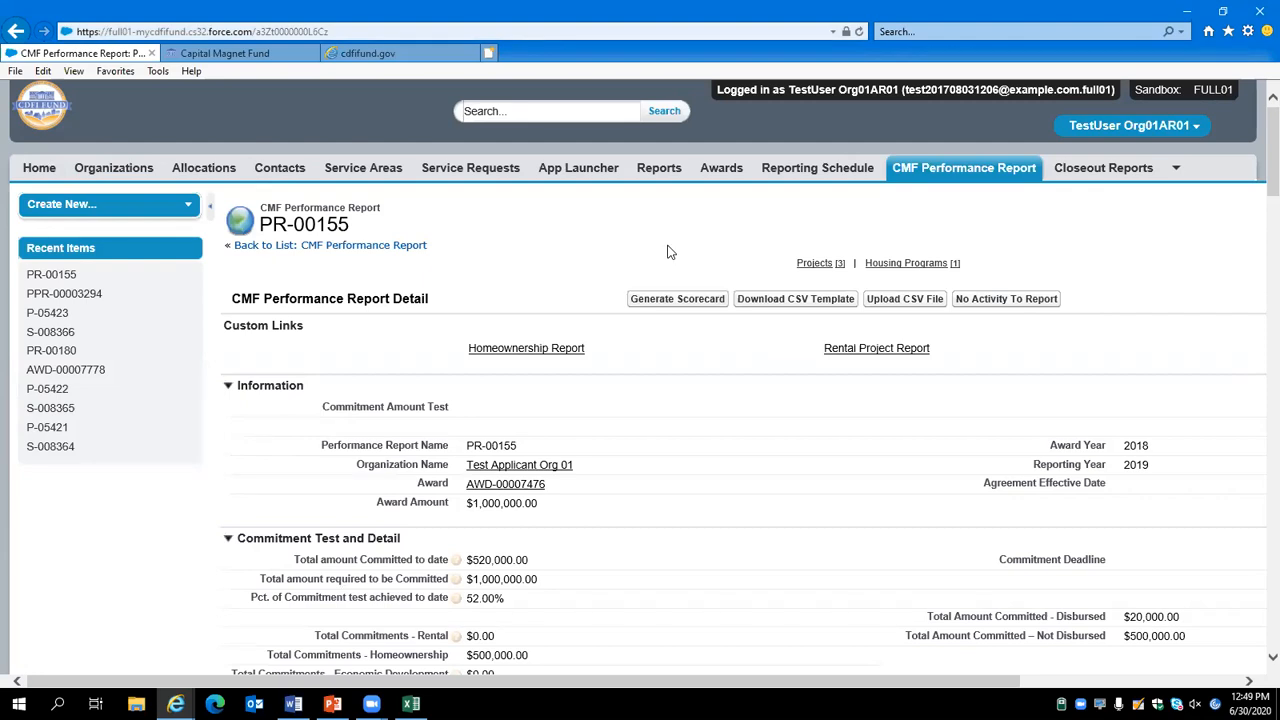
Create a new service request, keep the default requested-by date, and set its program to Capital Magnet Fund
{"action": "left_click", "coordinate": [478, 169]}
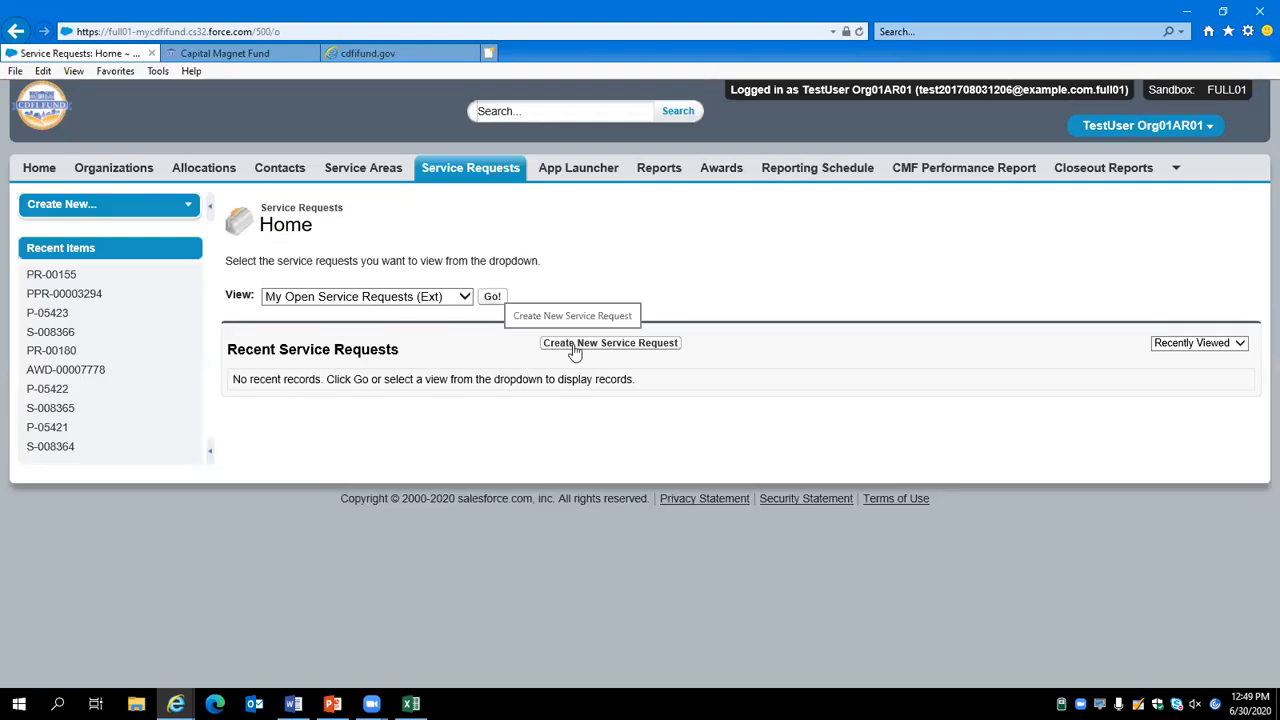
{"action": "left_click", "coordinate": [576, 344]}
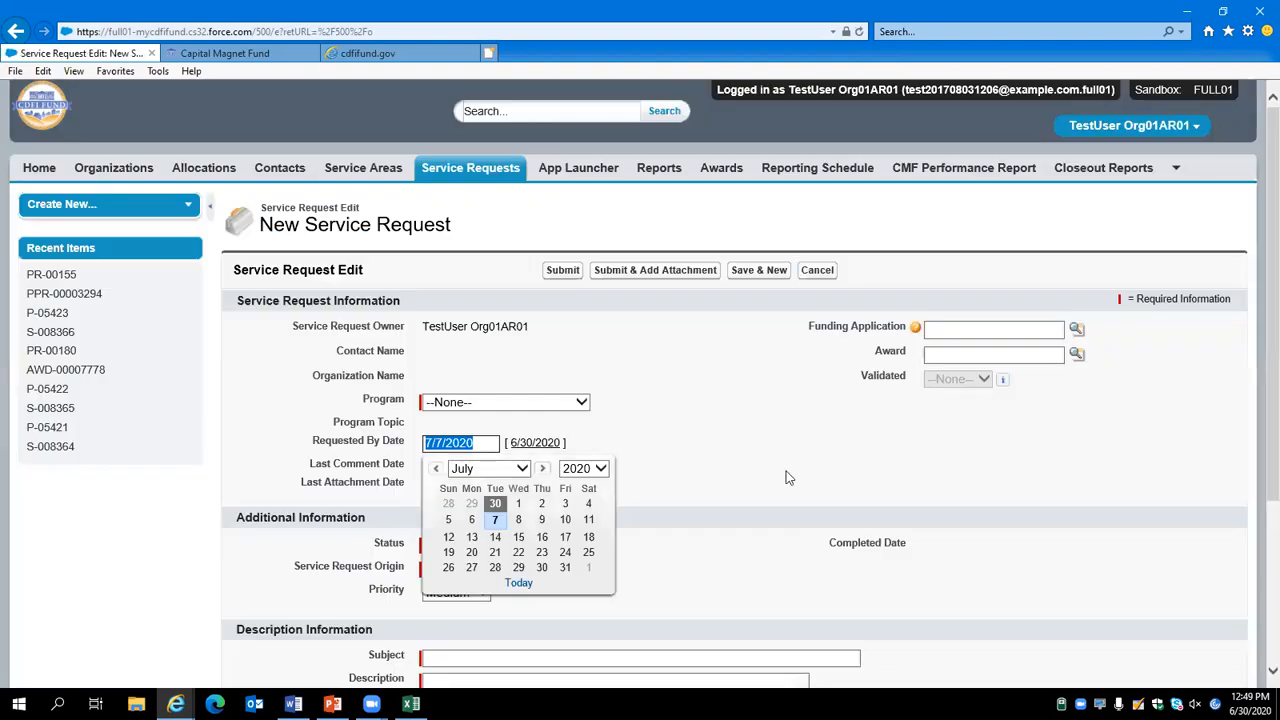
{"action": "left_click", "coordinate": [829, 460]}
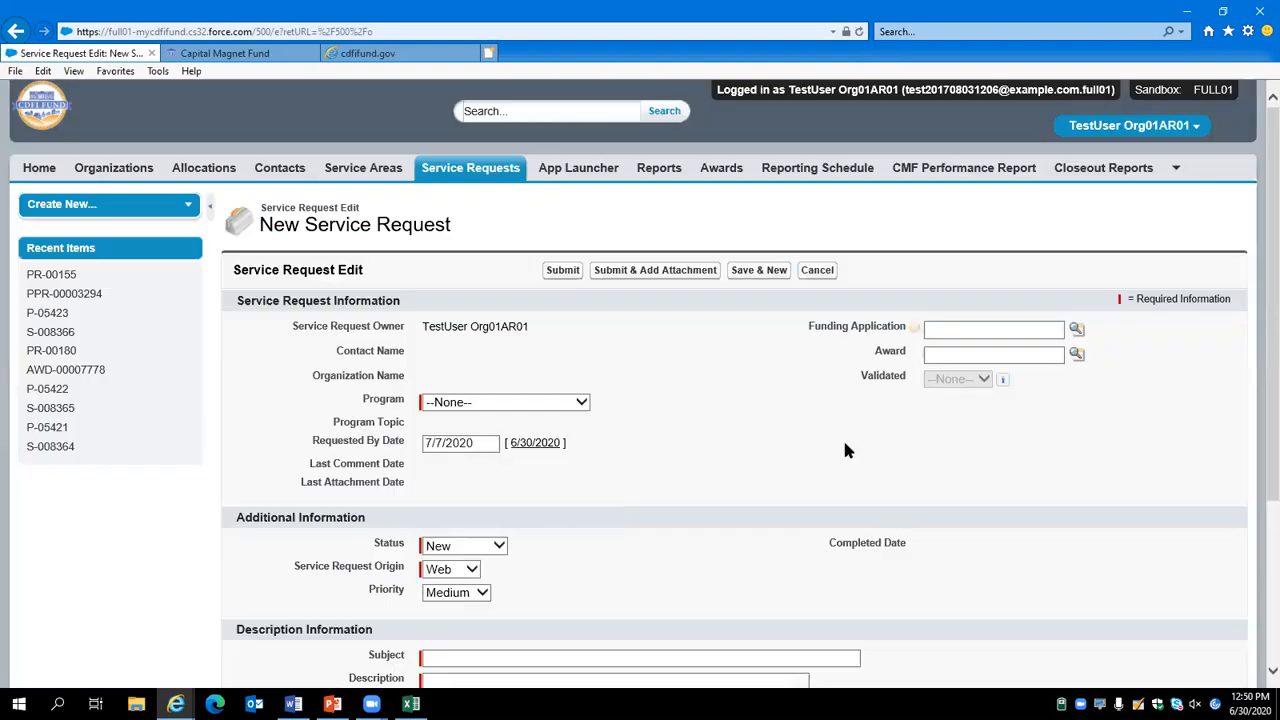
{"action": "scroll", "coordinate": [843, 446], "scroll_direction": "down", "scroll_amount": 3}
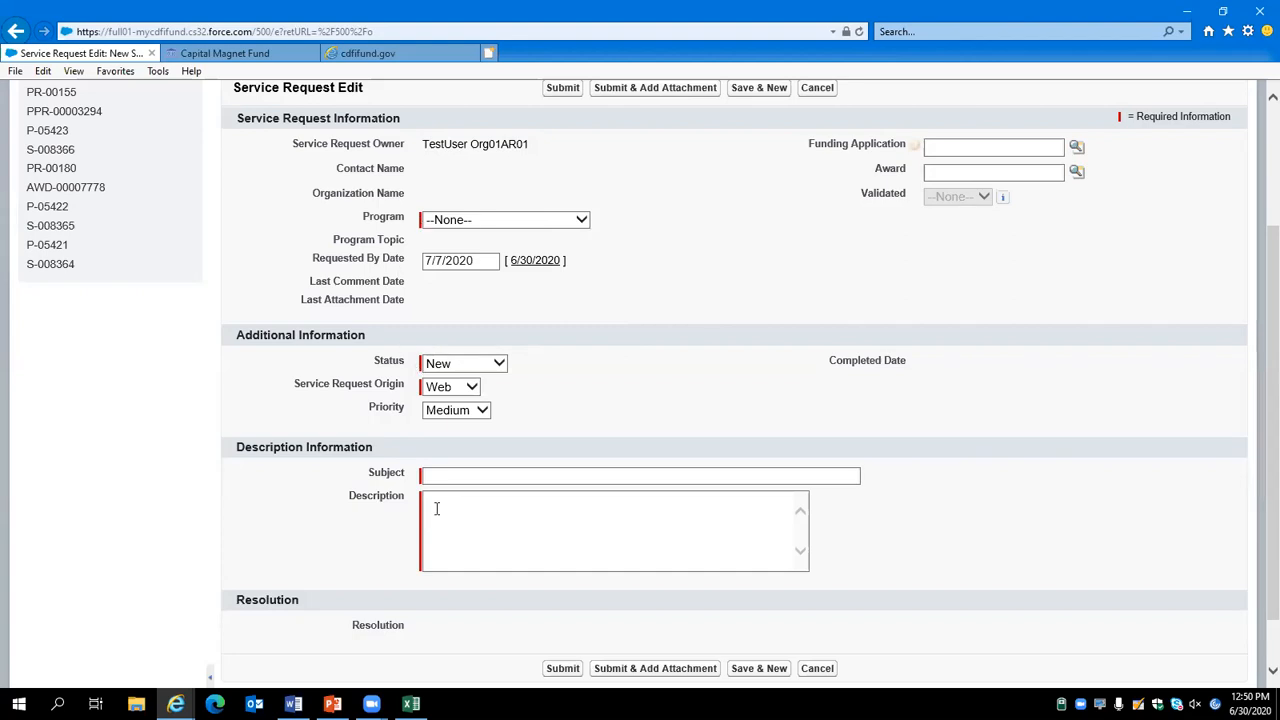
{"action": "left_click", "coordinate": [470, 220]}
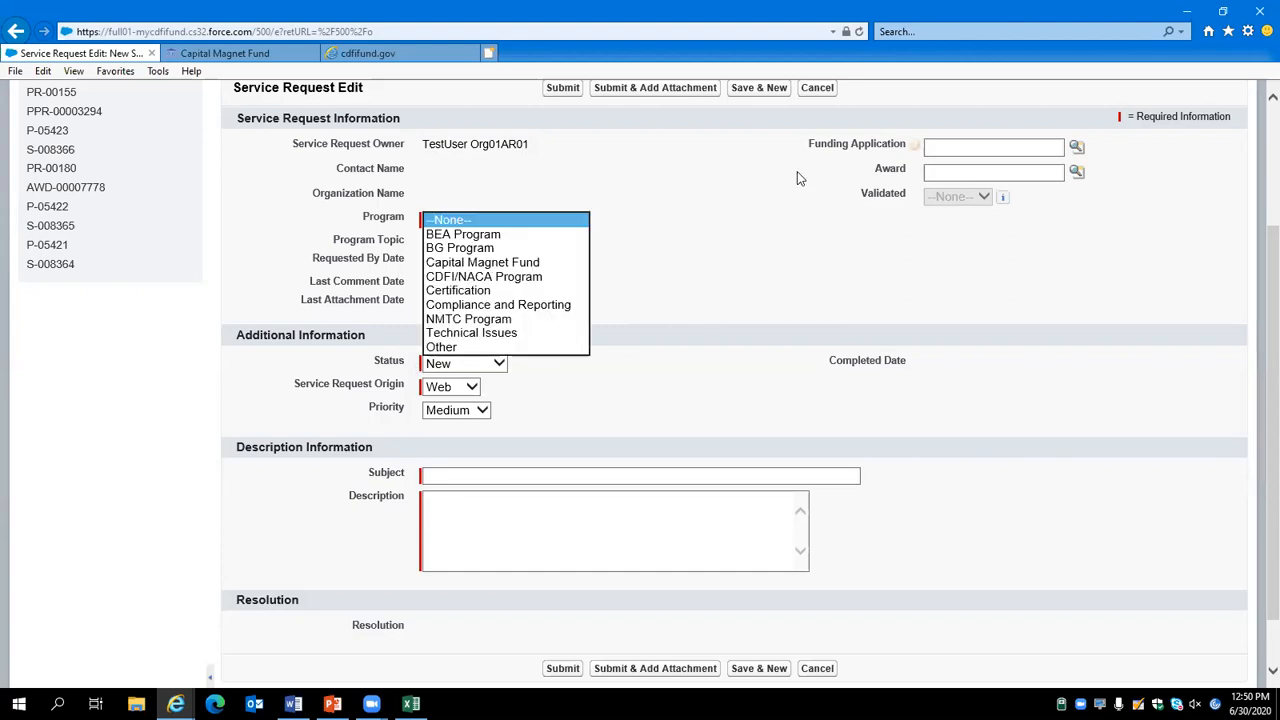
{"action": "left_click", "coordinate": [490, 264]}
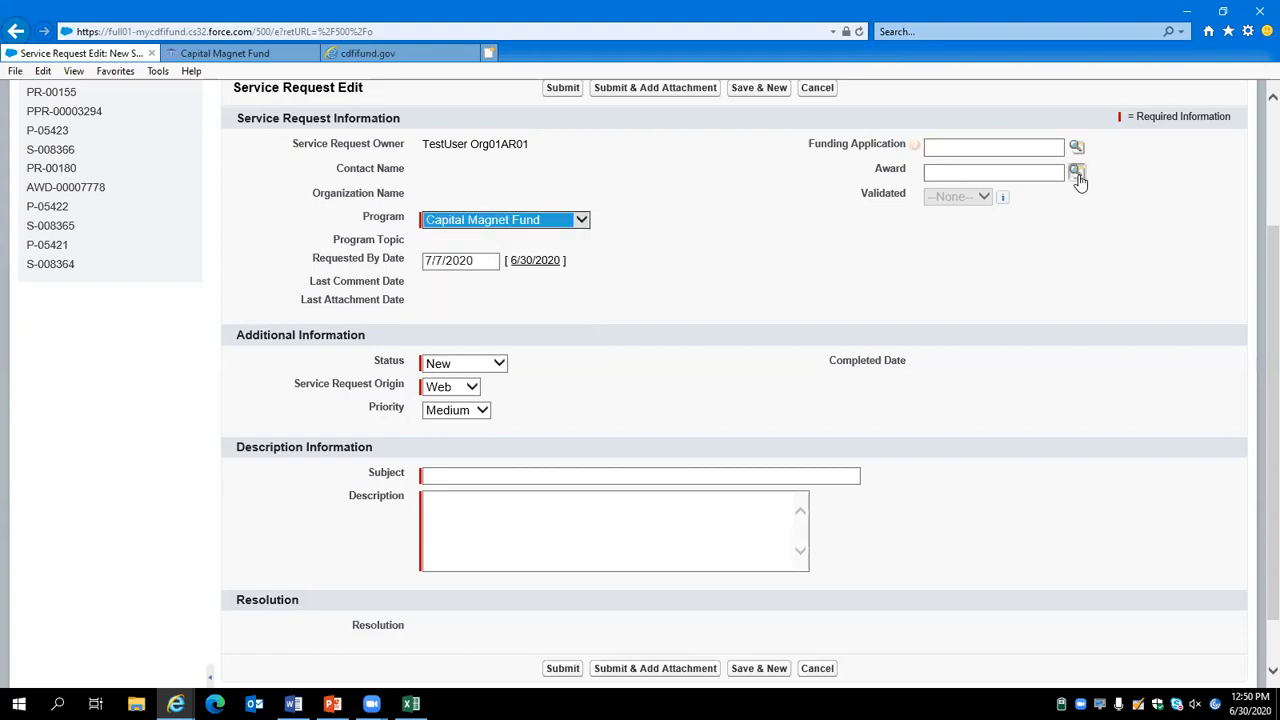
Look up the service request's award and choose the 2018 CMF award AWD-00007778
{"action": "left_click", "coordinate": [974, 171]}
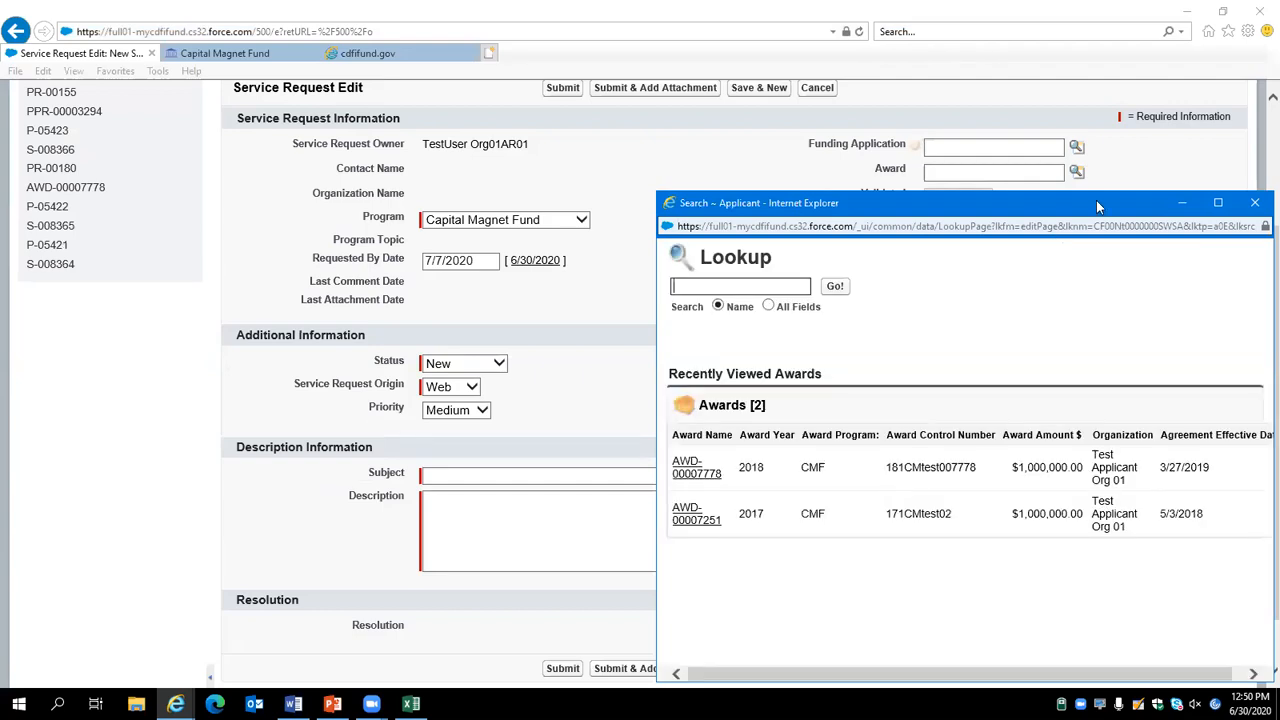
{"action": "left_click_drag", "start_coordinate": [1096, 202], "coordinate": [972, 122]}
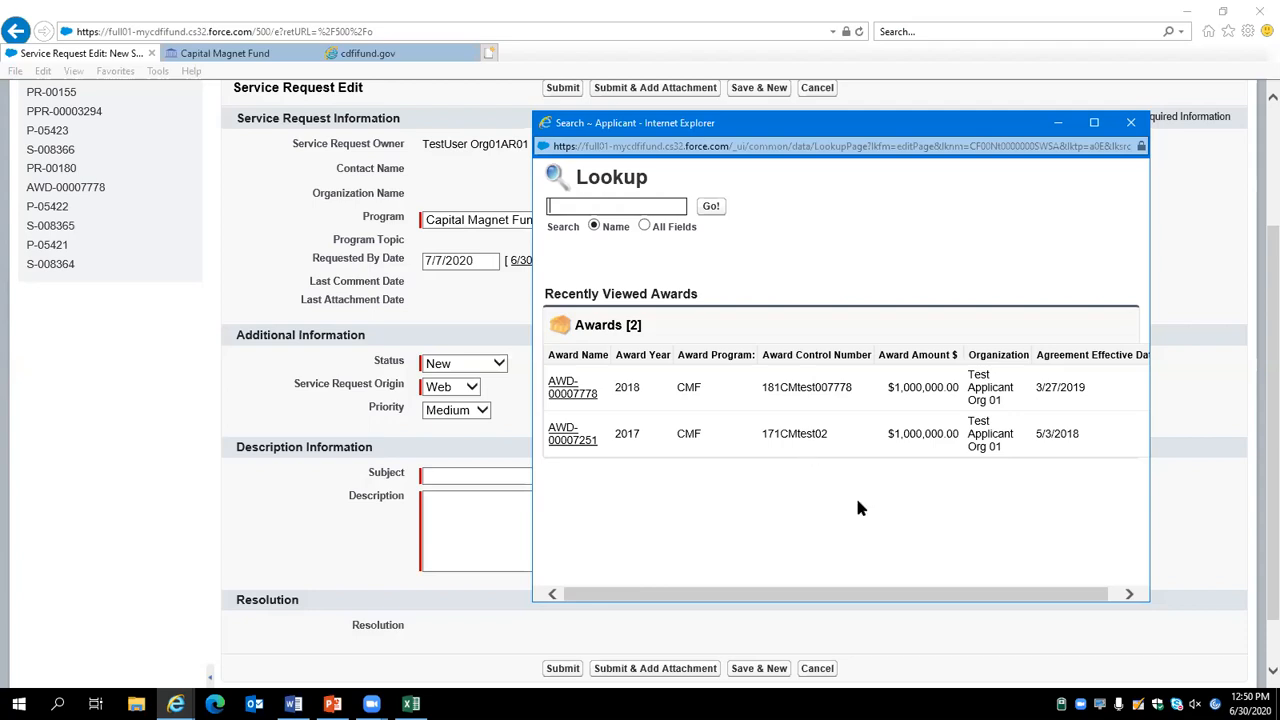
{"action": "left_click", "coordinate": [566, 392]}
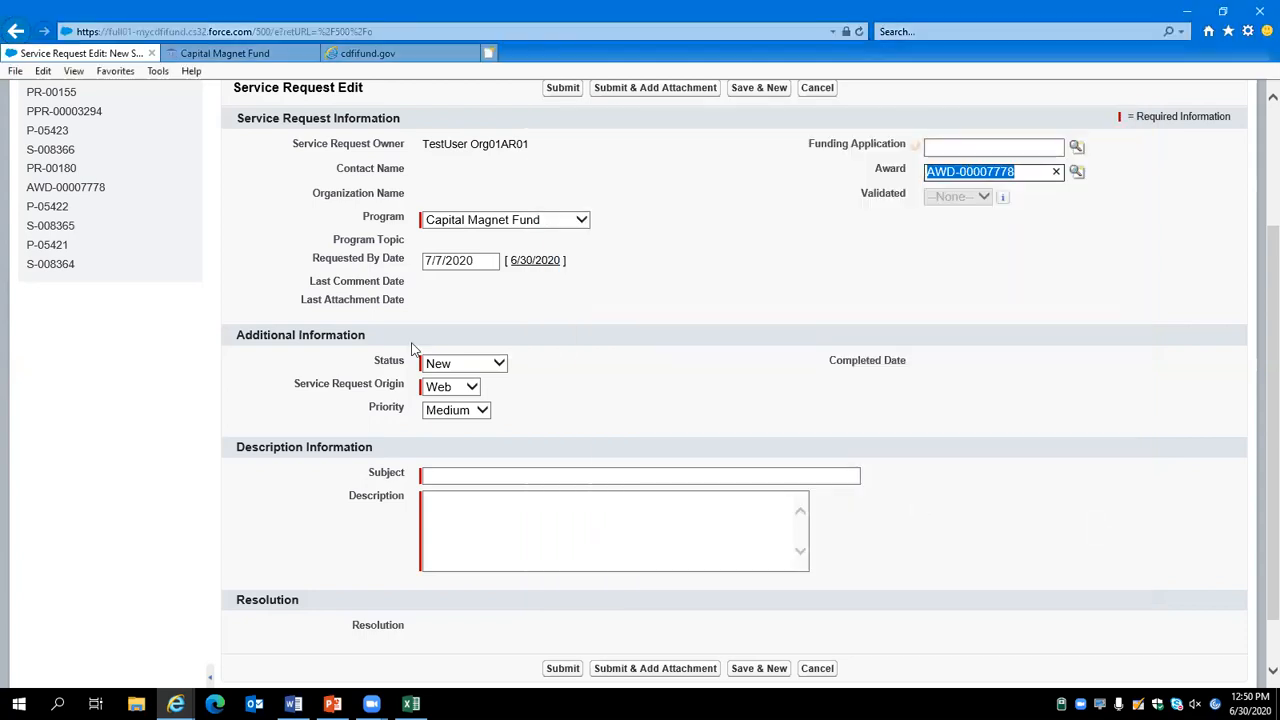
Check the service request's priority options, keep Medium, and move on to the Subject field
{"action": "left_click", "coordinate": [650, 370]}
{"action": "scroll", "coordinate": [480, 313], "scroll_direction": "down", "scroll_amount": 2}
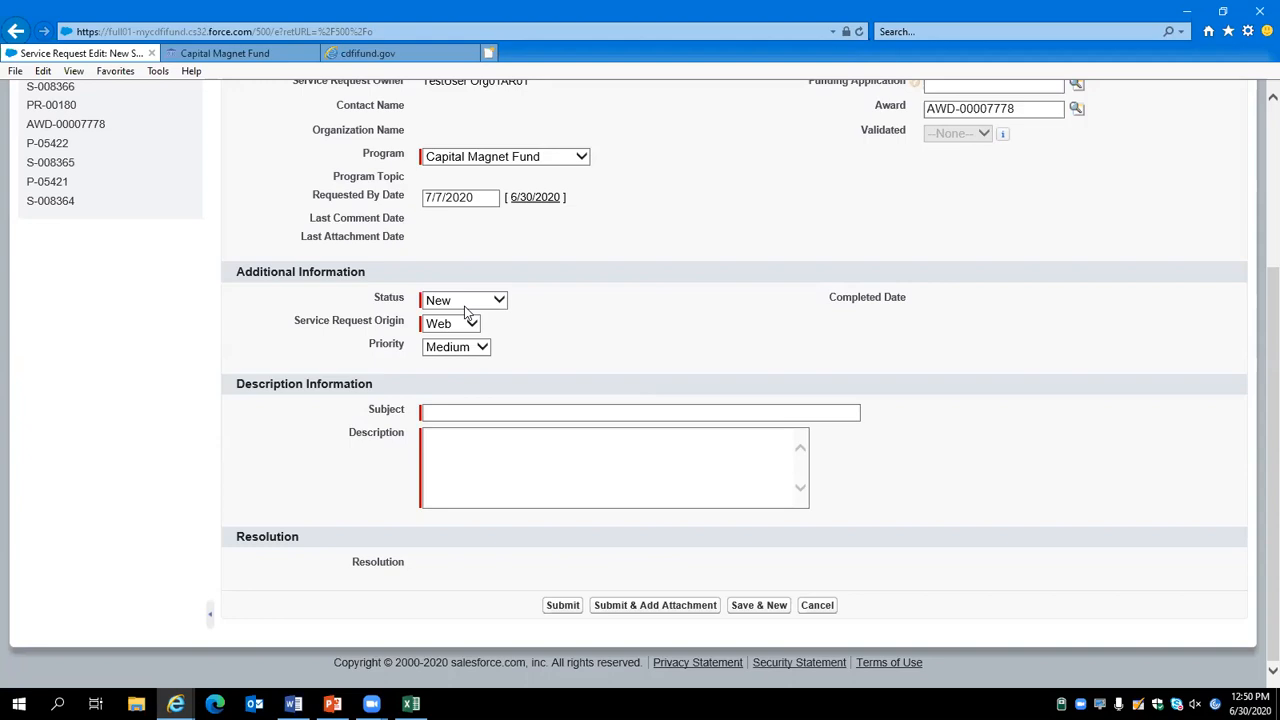
{"action": "left_click", "coordinate": [470, 352]}
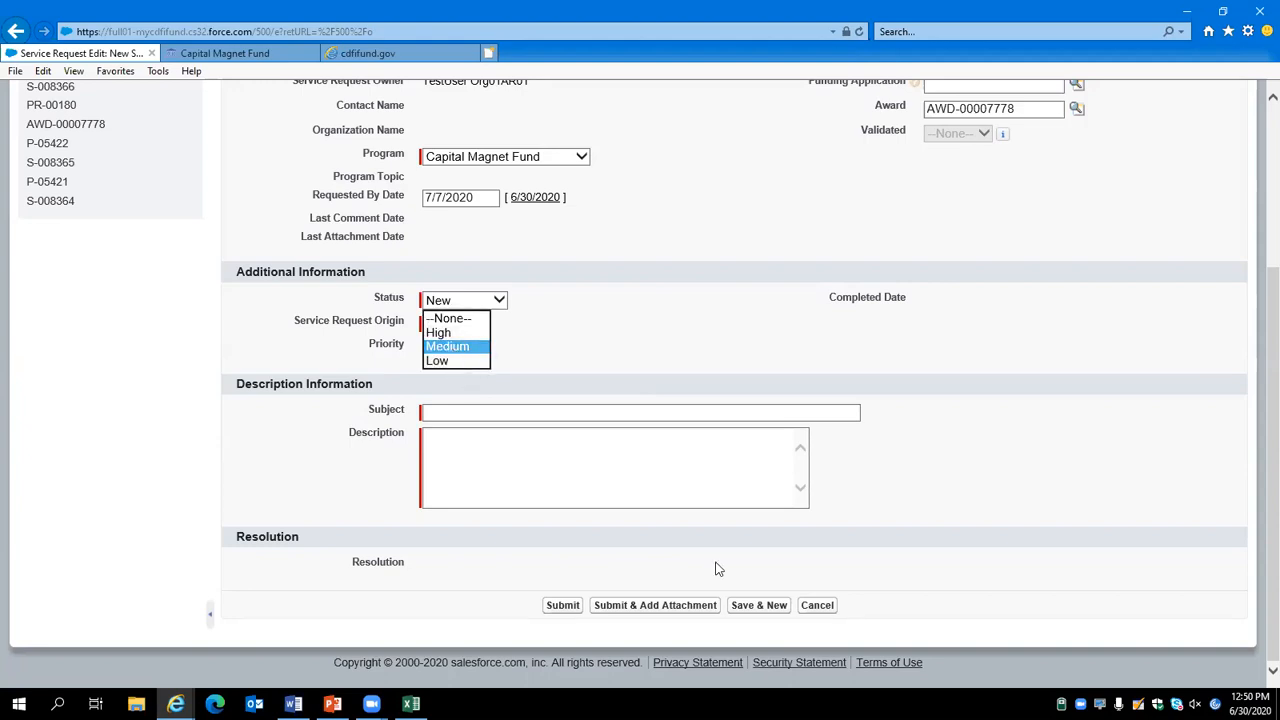
{"action": "key", "text": "Return"}
{"action": "key", "text": "Tab"}
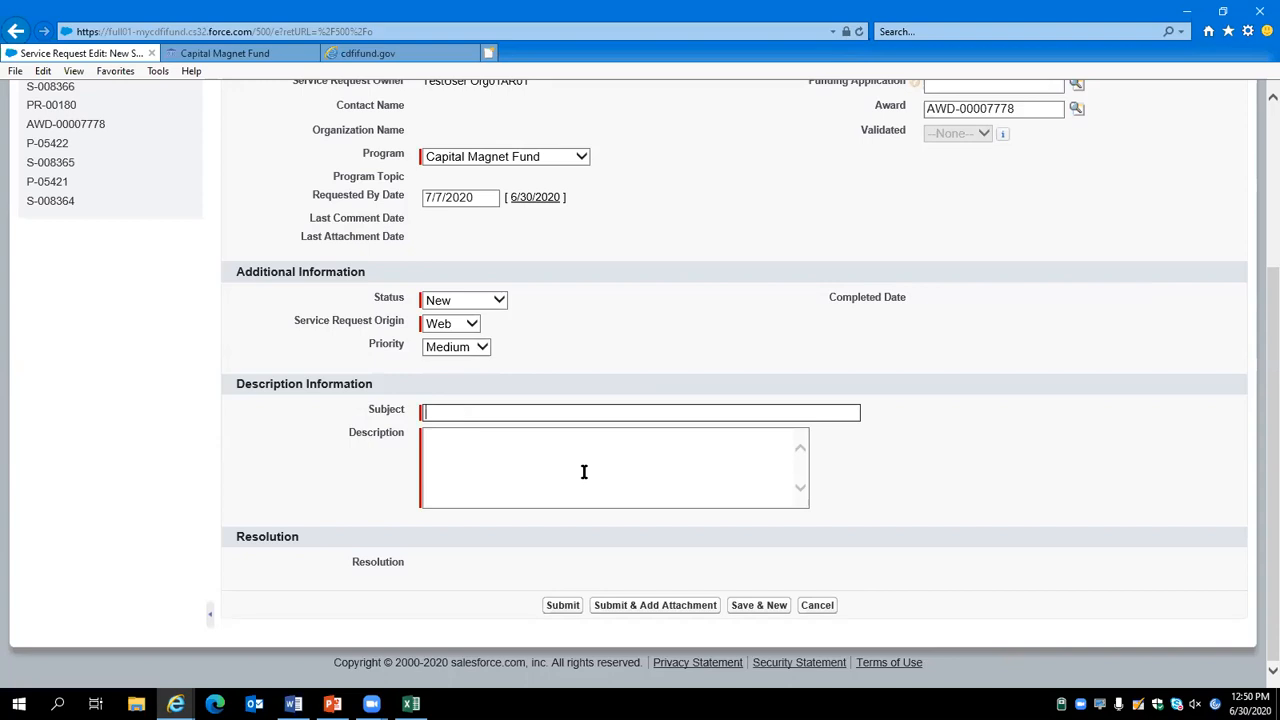
Set the service request's subject to "Sale Price Question" and its description to "Where do I find the median sale price data?"
{"action": "type", "text": "Sale Price Question"}
{"action": "left_click", "coordinate": [519, 487]}
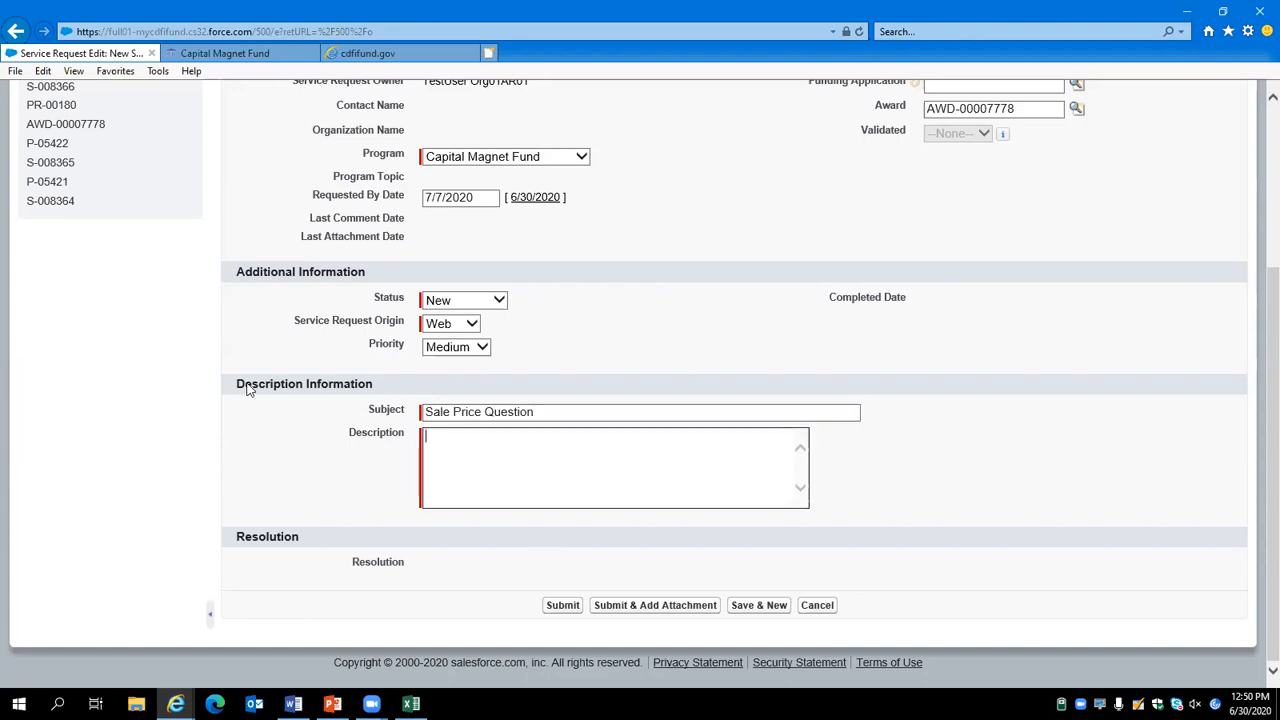
{"action": "type", "text": "Where do I find the media"}
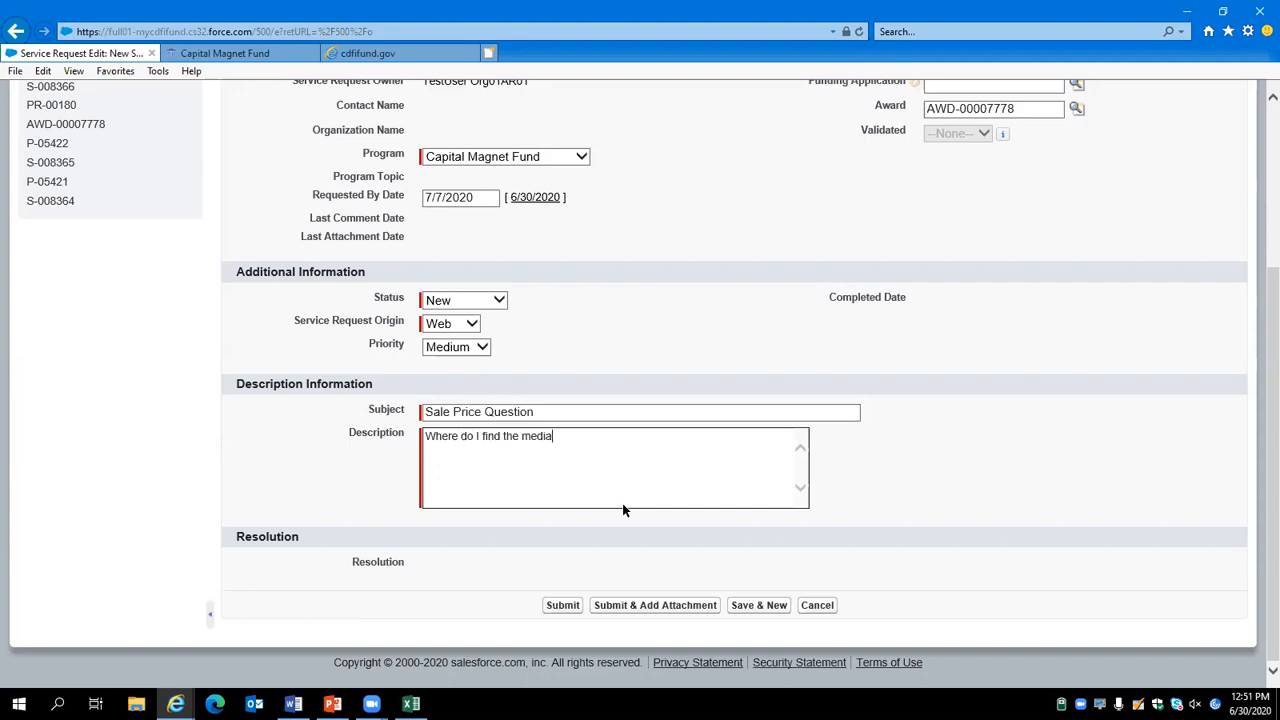
{"action": "type", "text": "n sale price data?"}
Check the completed entries of the new service request and submit it
{"action": "scroll", "coordinate": [789, 283], "scroll_direction": "up", "scroll_amount": 3}
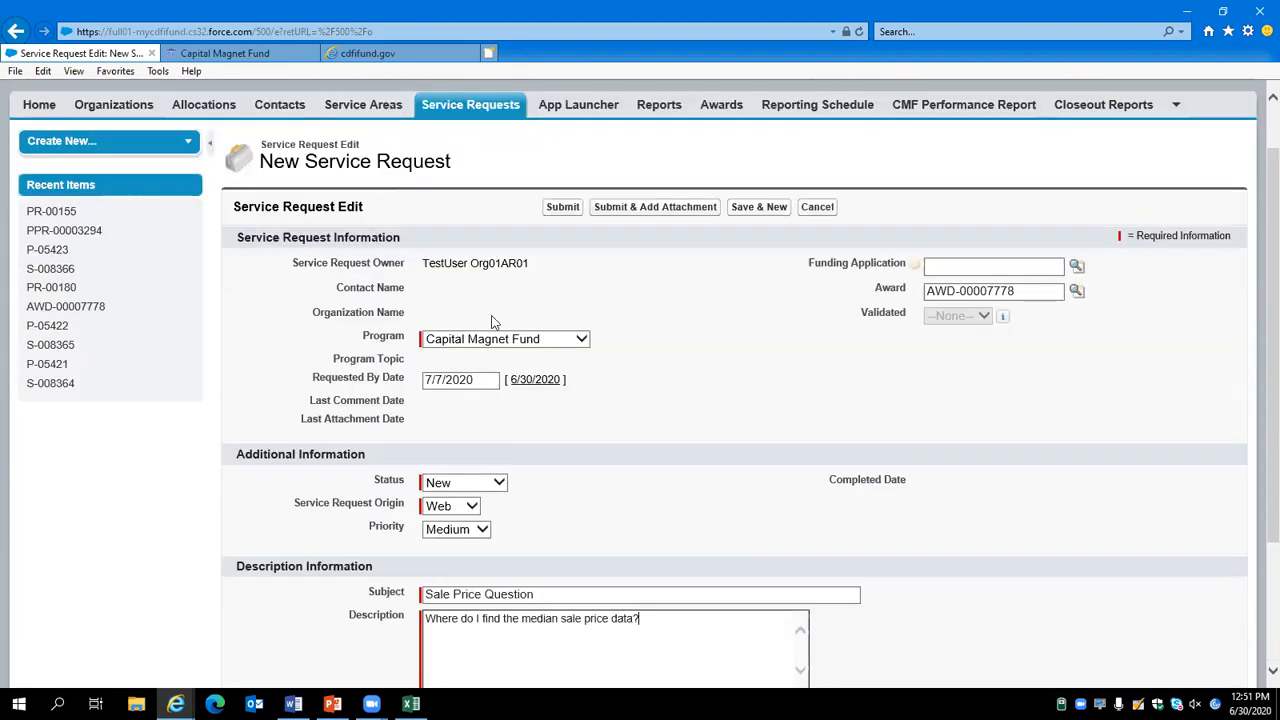
{"action": "scroll", "coordinate": [545, 400], "scroll_direction": "down", "scroll_amount": 3}
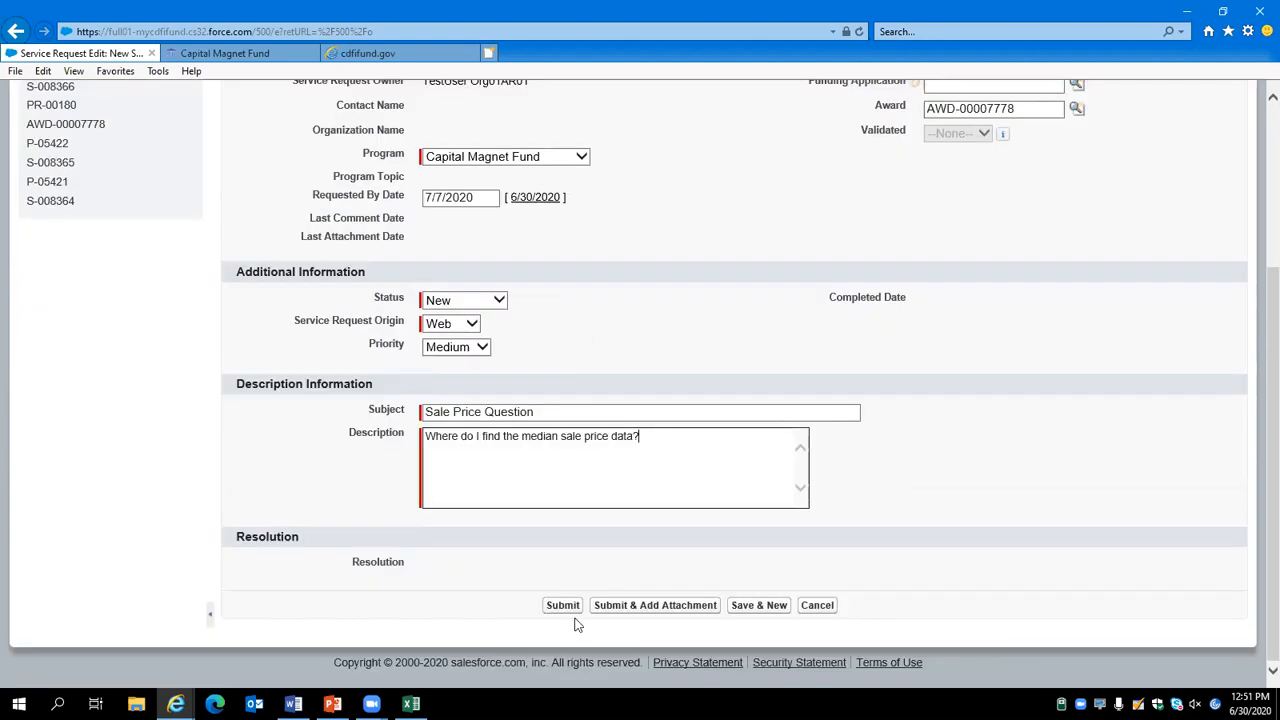
{"action": "left_click", "coordinate": [565, 607]}
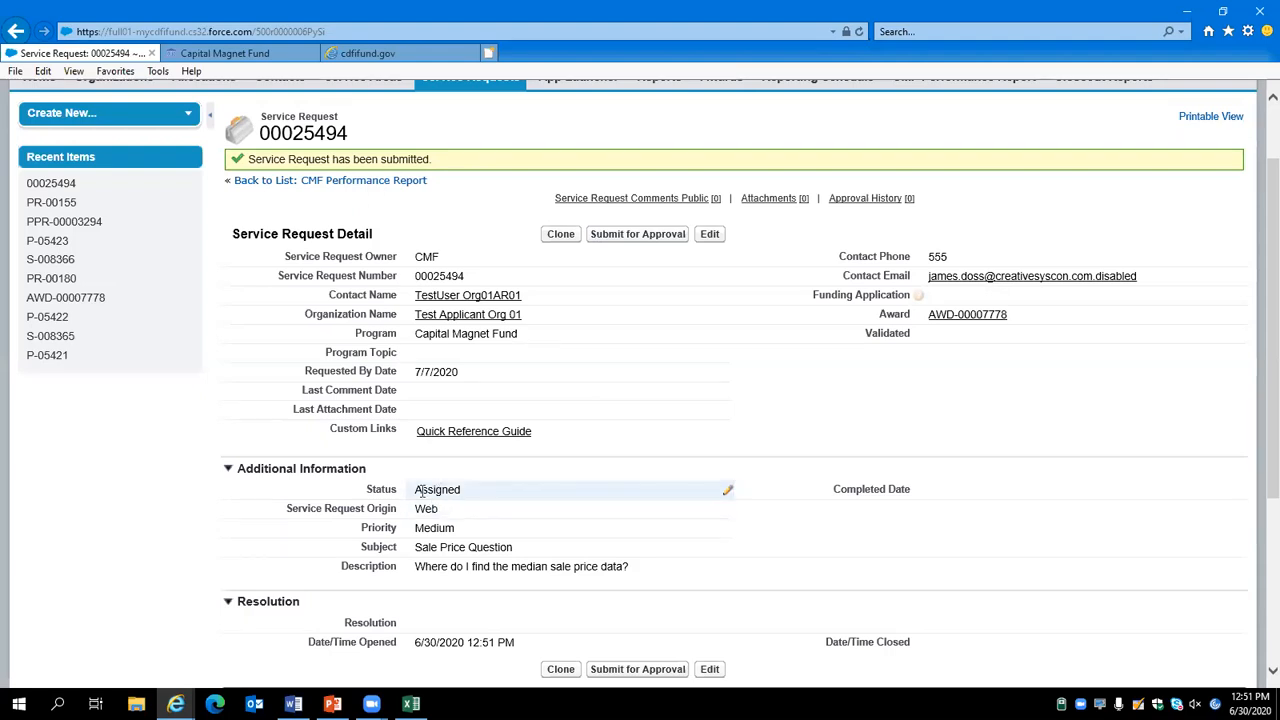
Look over the submitted service request's details and its public comments section, where comments can be added
{"action": "scroll", "coordinate": [505, 496], "scroll_direction": "down", "scroll_amount": 3}
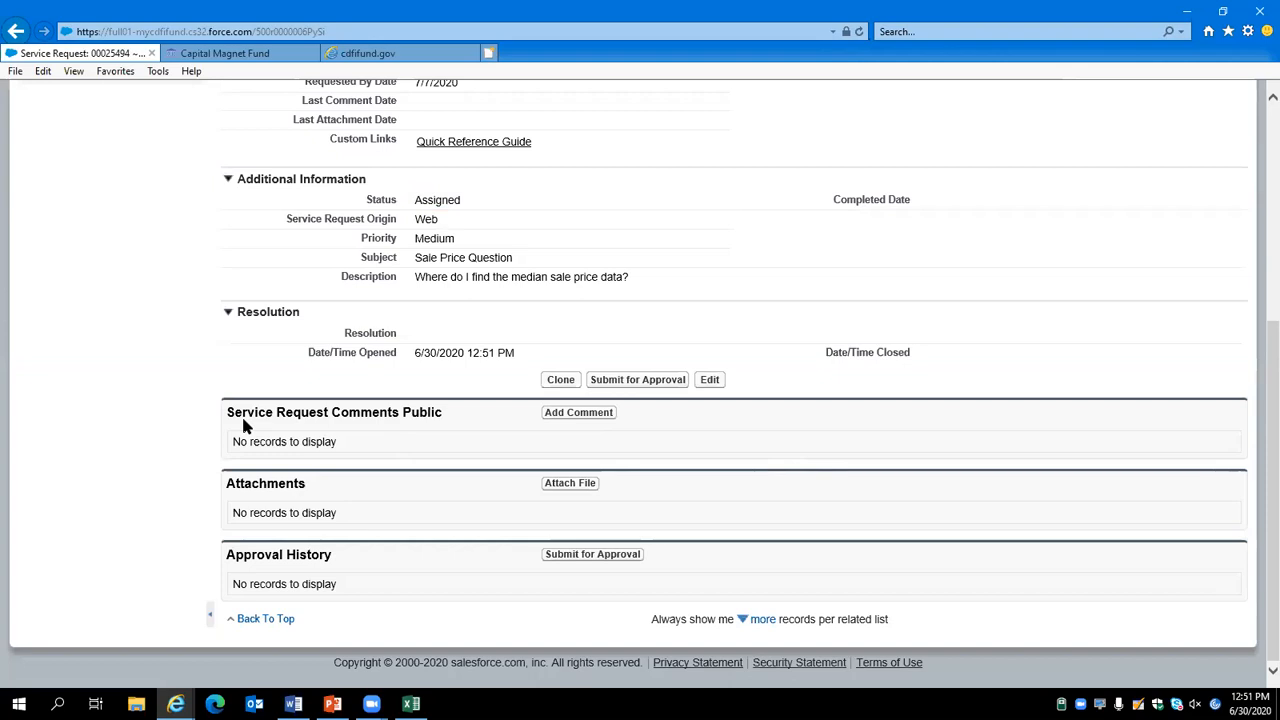
{"action": "left_click_drag", "start_coordinate": [238, 416], "coordinate": [451, 423]}
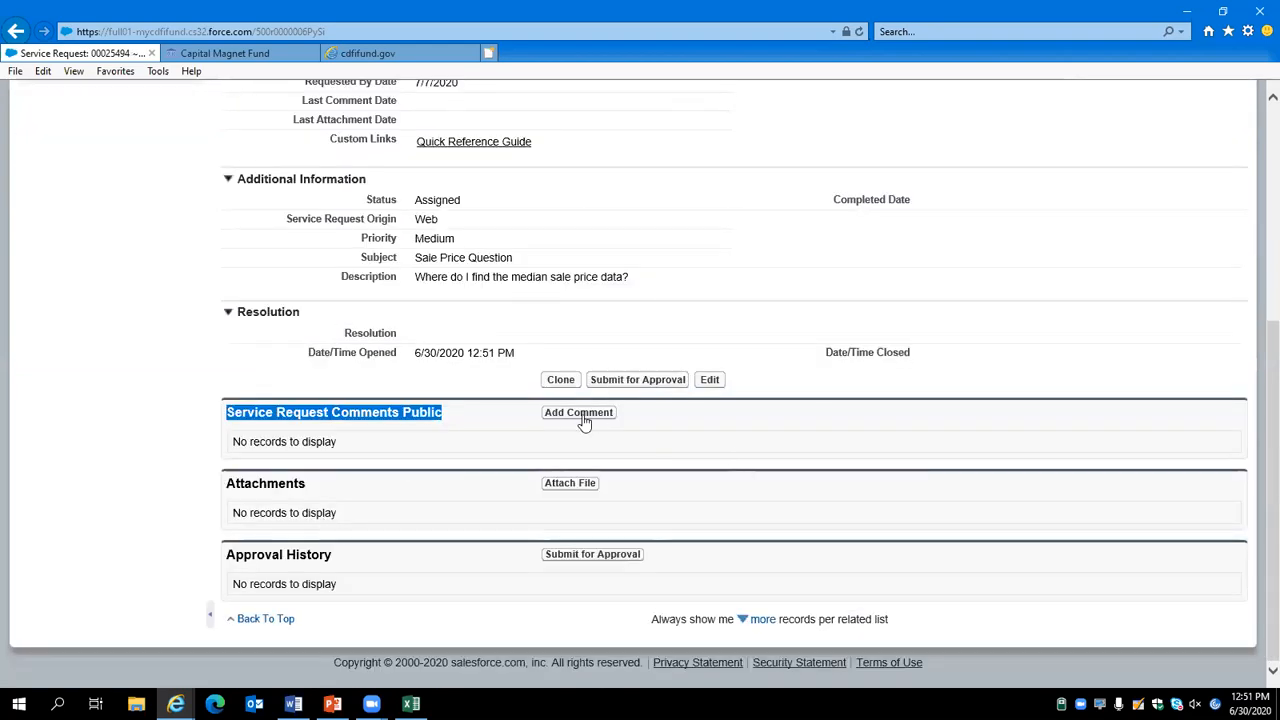
{"action": "scroll", "coordinate": [594, 566], "scroll_direction": "up", "scroll_amount": 2}
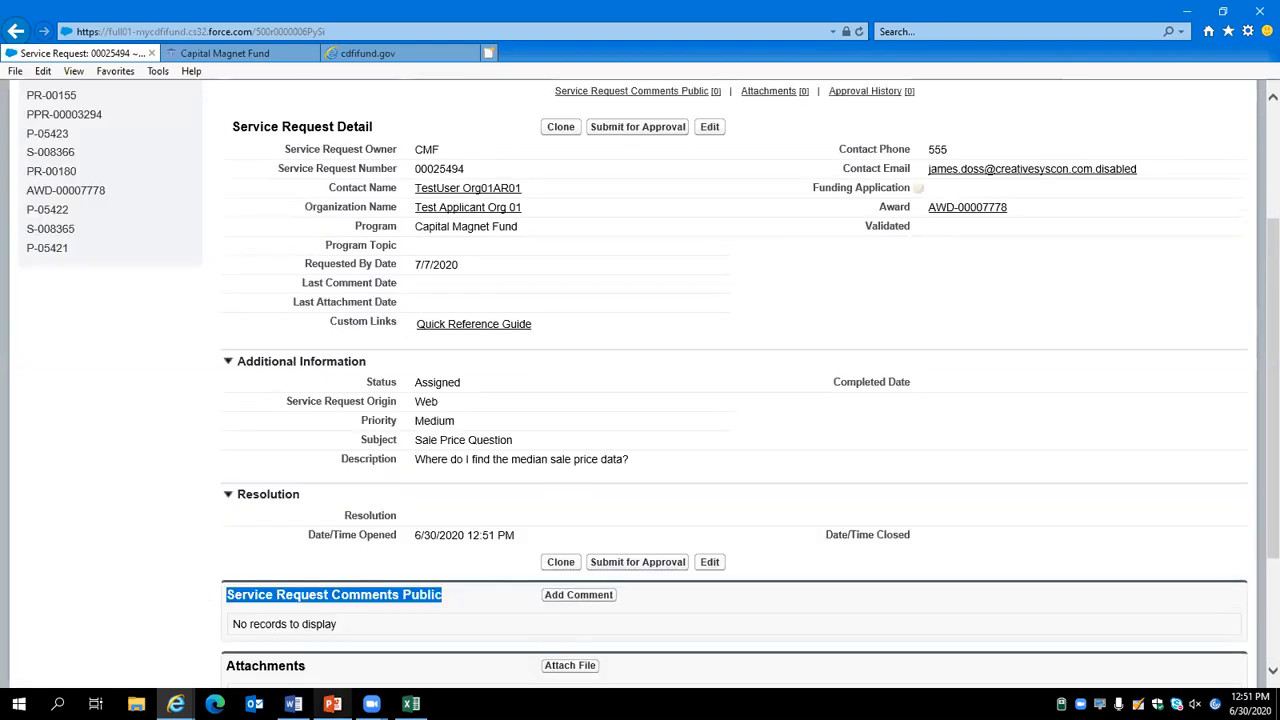
Switch to the CMF training presentation in PowerPoint, start the slide show and advance to the "Contact Info & Support" slide
{"action": "mouse_move", "coordinate": [332, 704]}
{"action": "left_click", "coordinate": [335, 640]}
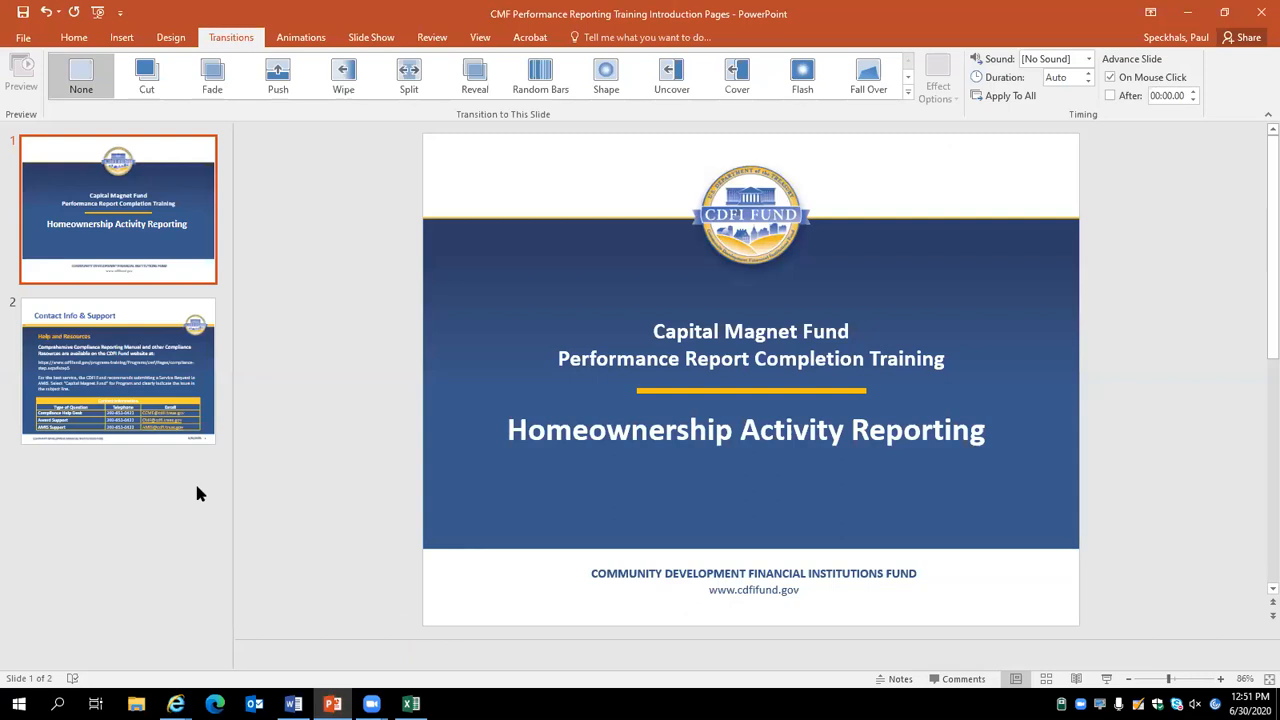
{"action": "left_click", "coordinate": [142, 378]}
{"action": "key", "text": "F5"}
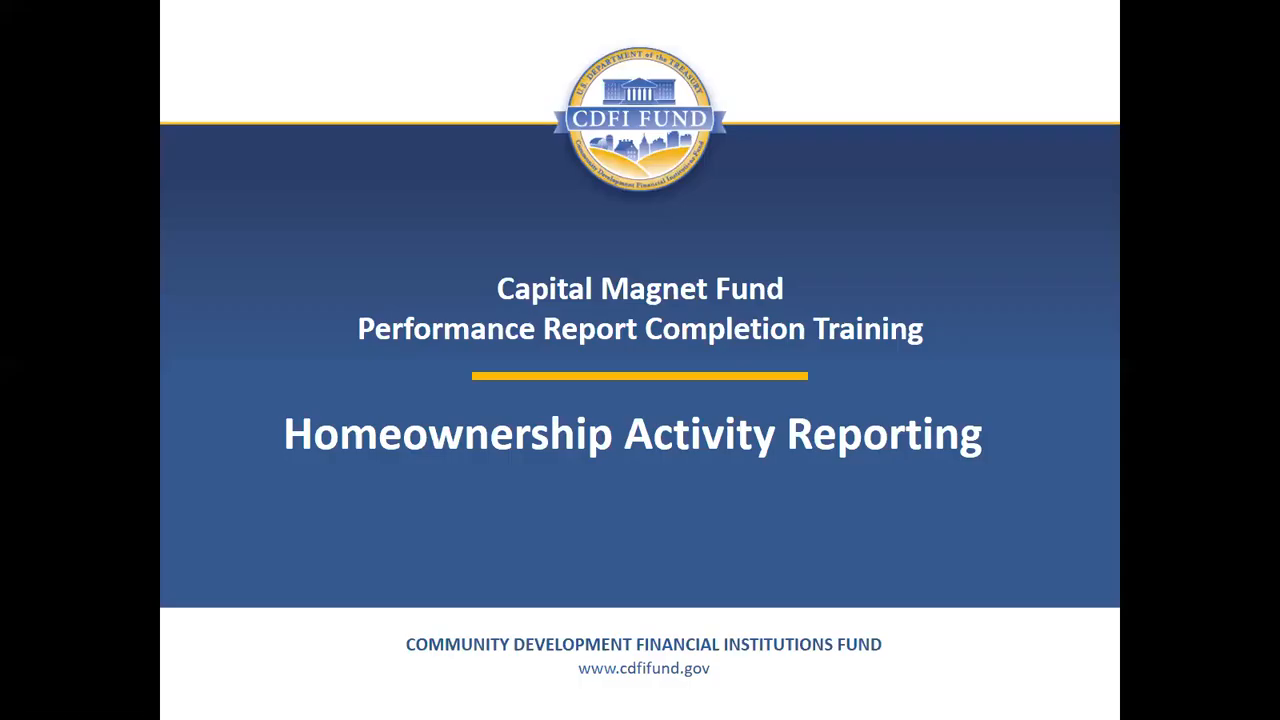
{"action": "key", "text": "Right"}
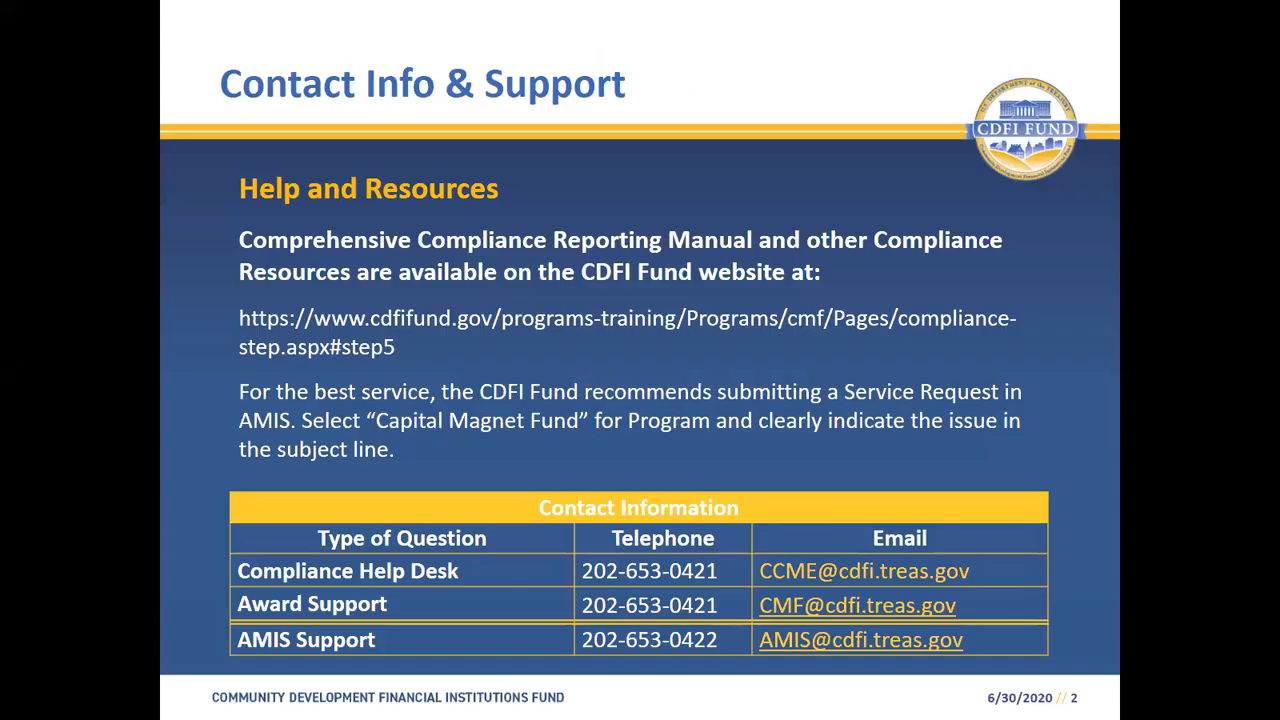